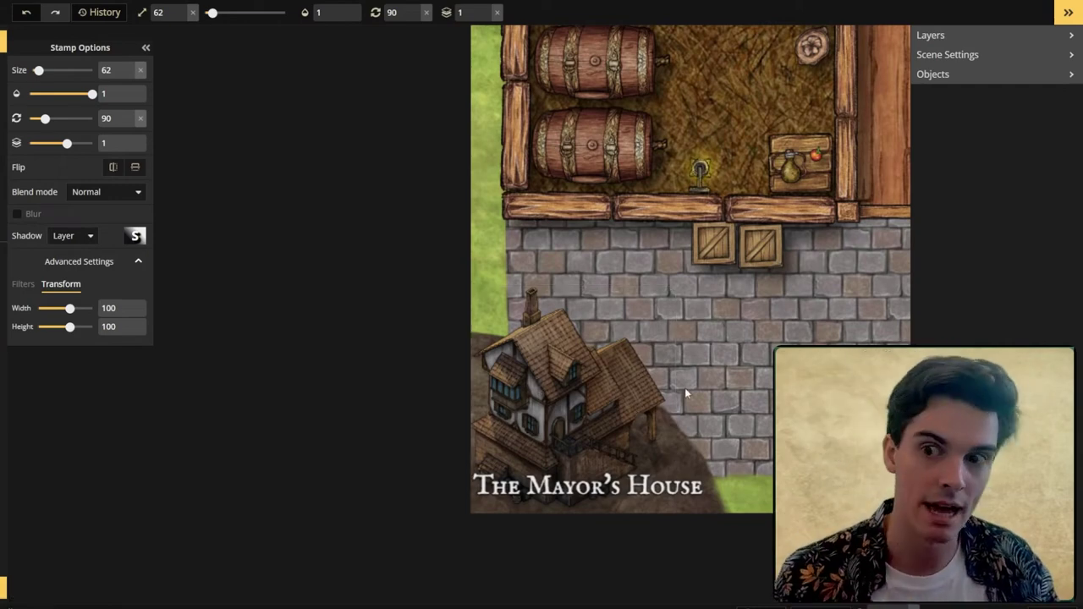
- Look over the coastal town map, examining its streets, squares and houses up close
{"action": "scroll", "coordinate": [684, 387], "scroll_direction": "down", "scroll_amount": 3}
{"action": "scroll", "coordinate": [732, 370], "scroll_direction": "down", "scroll_amount": 2}
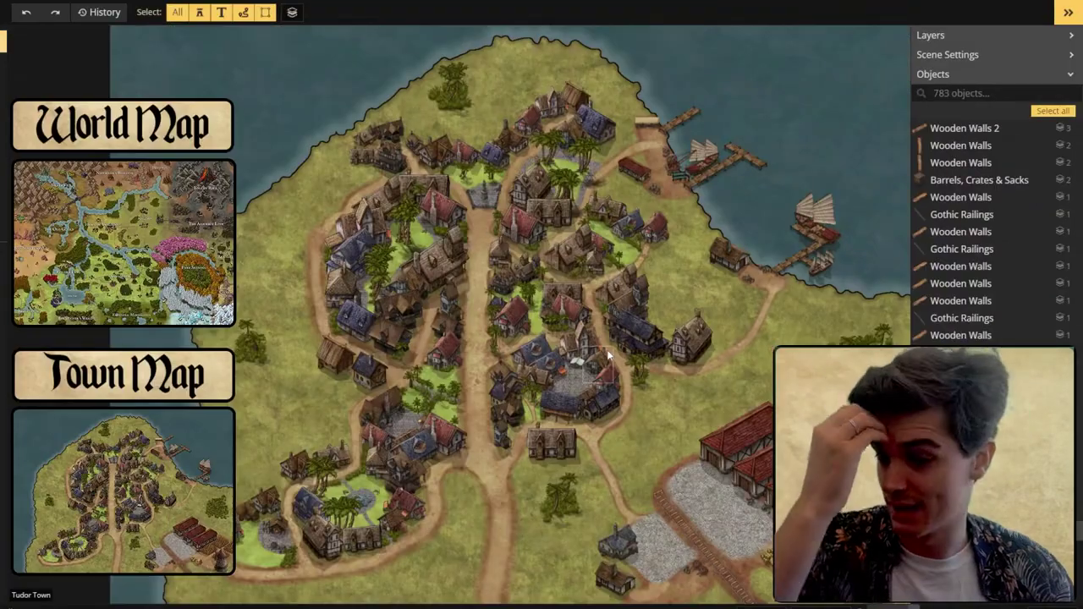
{"action": "scroll", "coordinate": [549, 325], "scroll_direction": "up", "scroll_amount": 1}
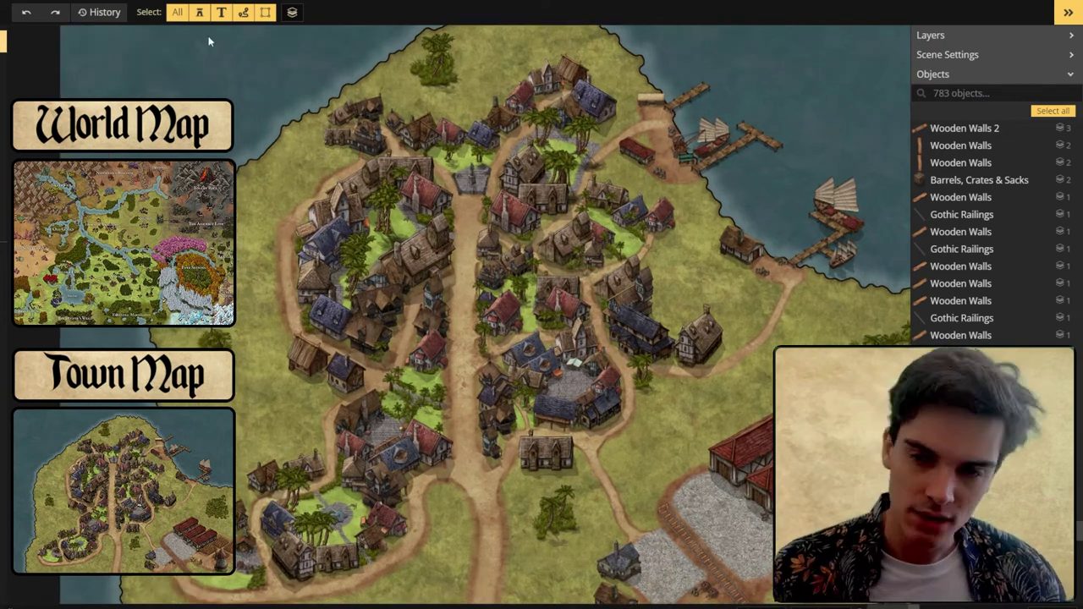
{"action": "scroll", "coordinate": [487, 290], "scroll_direction": "up", "scroll_amount": 1}
{"action": "scroll", "coordinate": [487, 290], "scroll_direction": "down", "scroll_amount": 1}
{"action": "scroll", "coordinate": [520, 97], "scroll_direction": "up", "scroll_amount": 2}
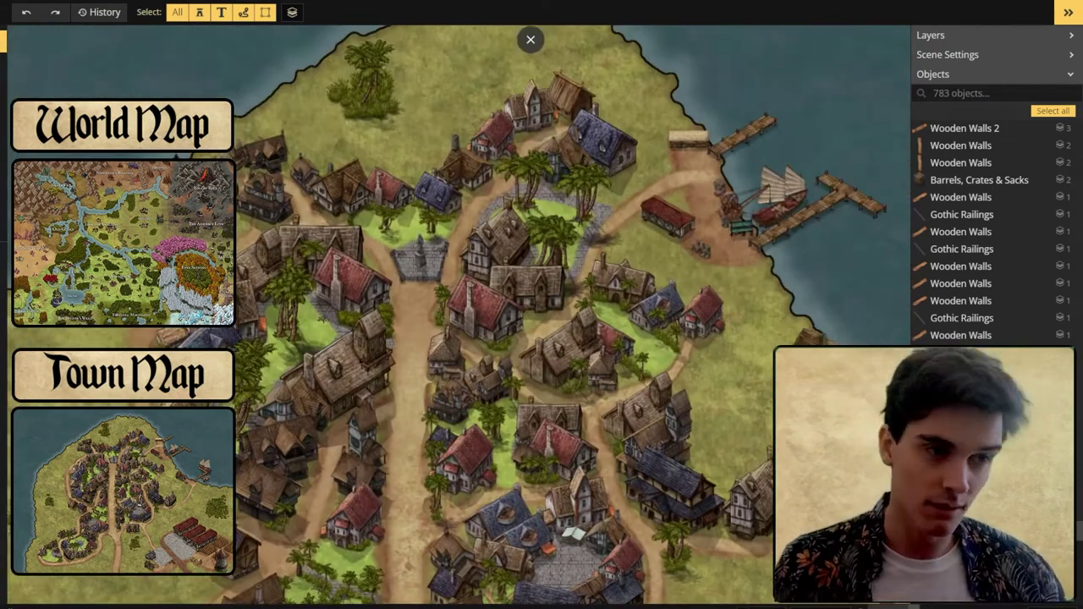
{"action": "scroll", "coordinate": [259, 187], "scroll_direction": "up", "scroll_amount": 2}
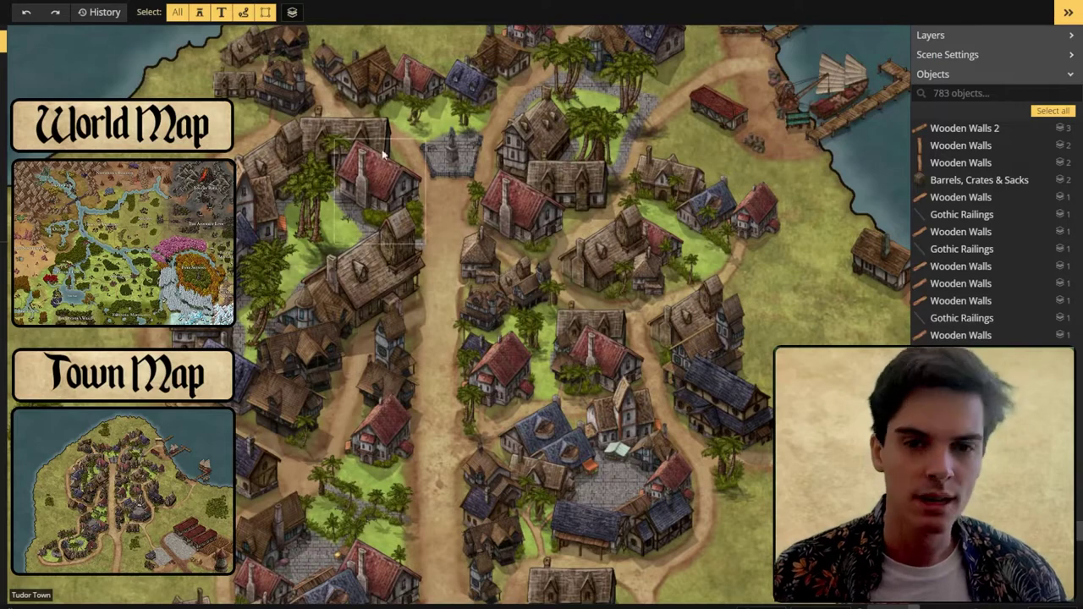
{"action": "scroll", "coordinate": [381, 149], "scroll_direction": "up", "scroll_amount": 3}
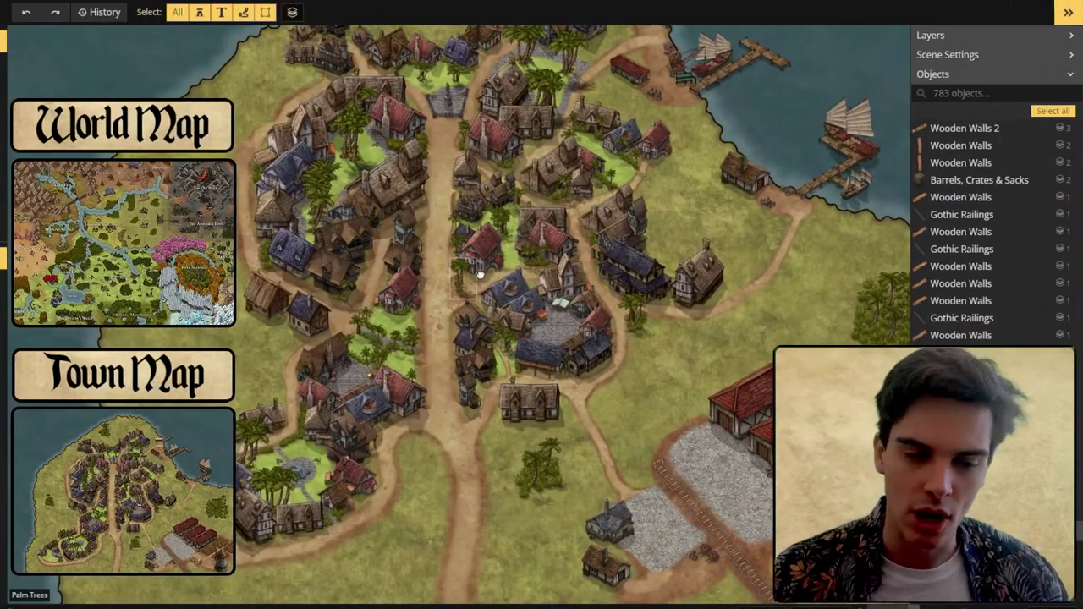
{"action": "scroll", "coordinate": [522, 298], "scroll_direction": "up", "scroll_amount": 3}
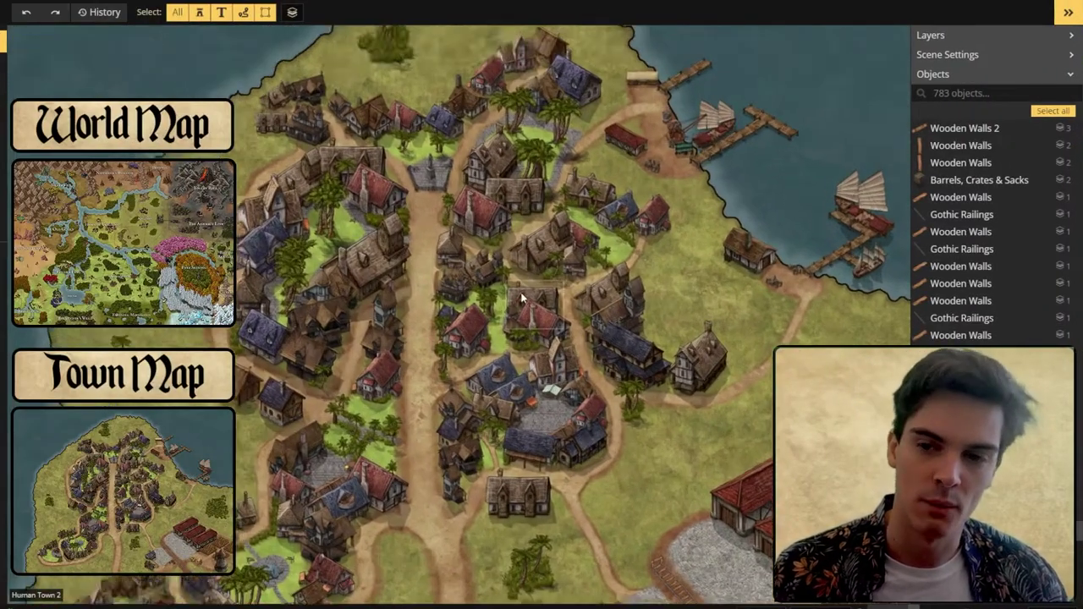
{"action": "scroll", "coordinate": [522, 297], "scroll_direction": "up", "scroll_amount": 2}
{"action": "left_click_drag", "start_coordinate": [381, 203], "coordinate": [397, 321]}
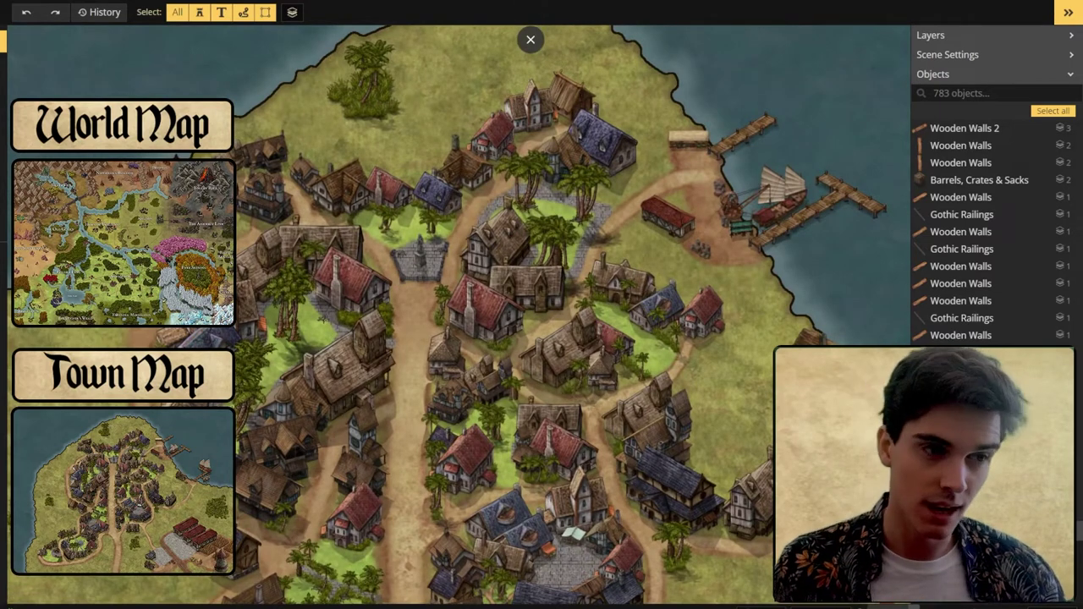
{"action": "scroll", "coordinate": [283, 240], "scroll_direction": "up", "scroll_amount": 1}
{"action": "left_click_drag", "start_coordinate": [250, 286], "coordinate": [265, 249]}
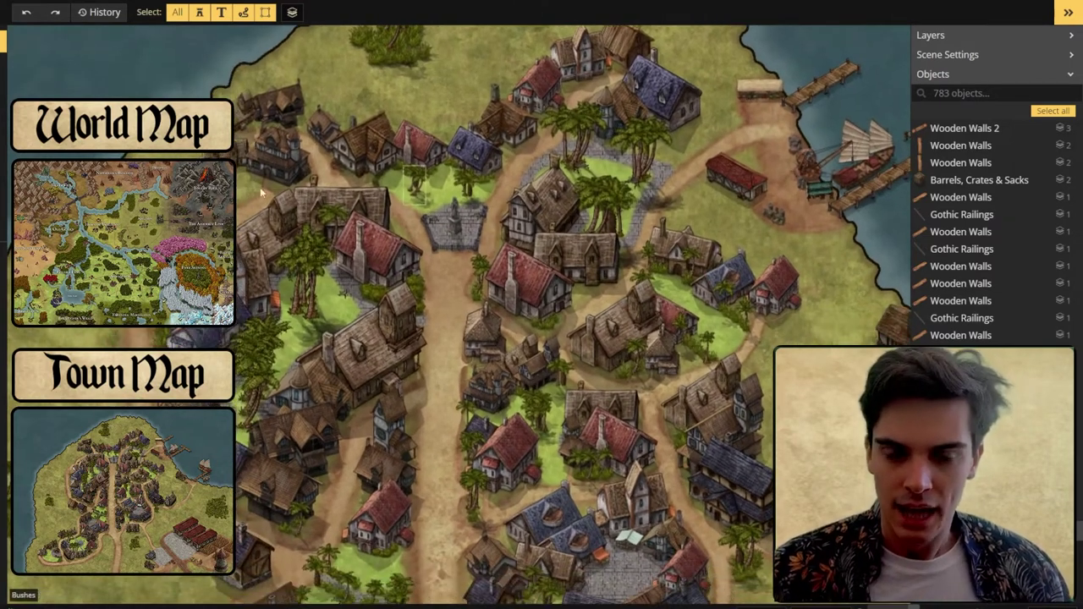
{"action": "scroll", "coordinate": [457, 302], "scroll_direction": "up", "scroll_amount": 1}
{"action": "scroll", "coordinate": [480, 345], "scroll_direction": "down", "scroll_amount": 1}
{"action": "left_click_drag", "start_coordinate": [481, 345], "coordinate": [475, 264]}
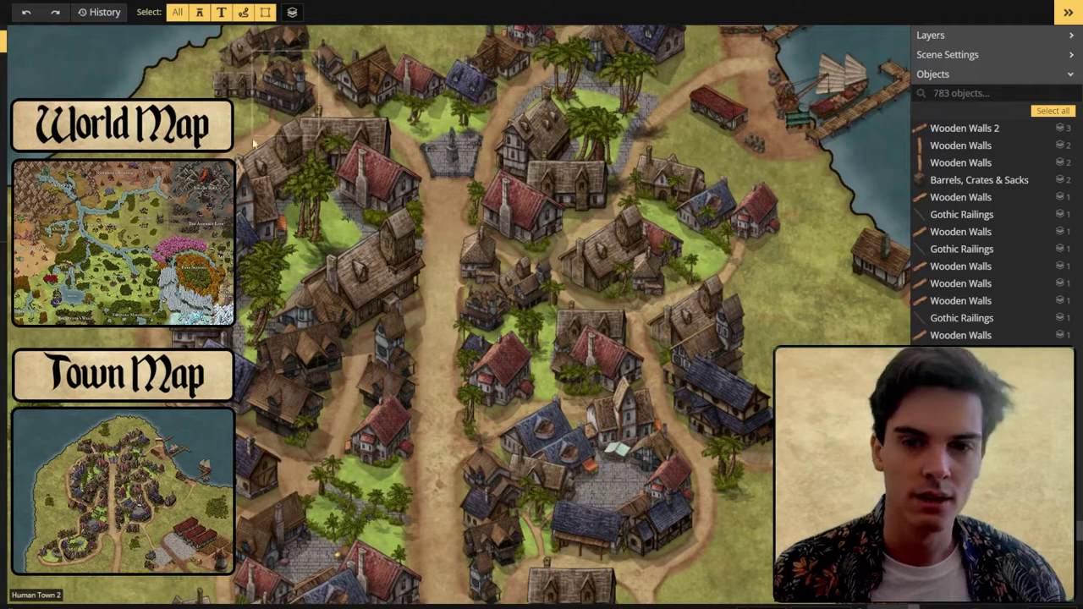
{"action": "left_click_drag", "start_coordinate": [687, 458], "coordinate": [652, 342]}
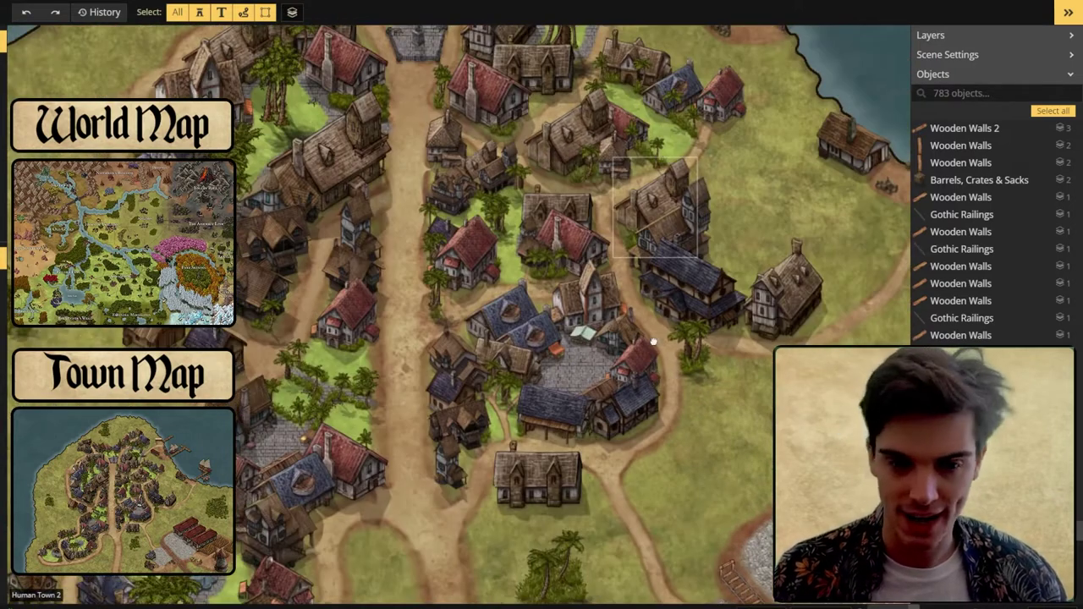
{"action": "scroll", "coordinate": [412, 532], "scroll_direction": "down", "scroll_amount": 1}
{"action": "left_click_drag", "start_coordinate": [411, 532], "coordinate": [473, 414]}
{"action": "scroll", "coordinate": [293, 433], "scroll_direction": "up", "scroll_amount": 2}
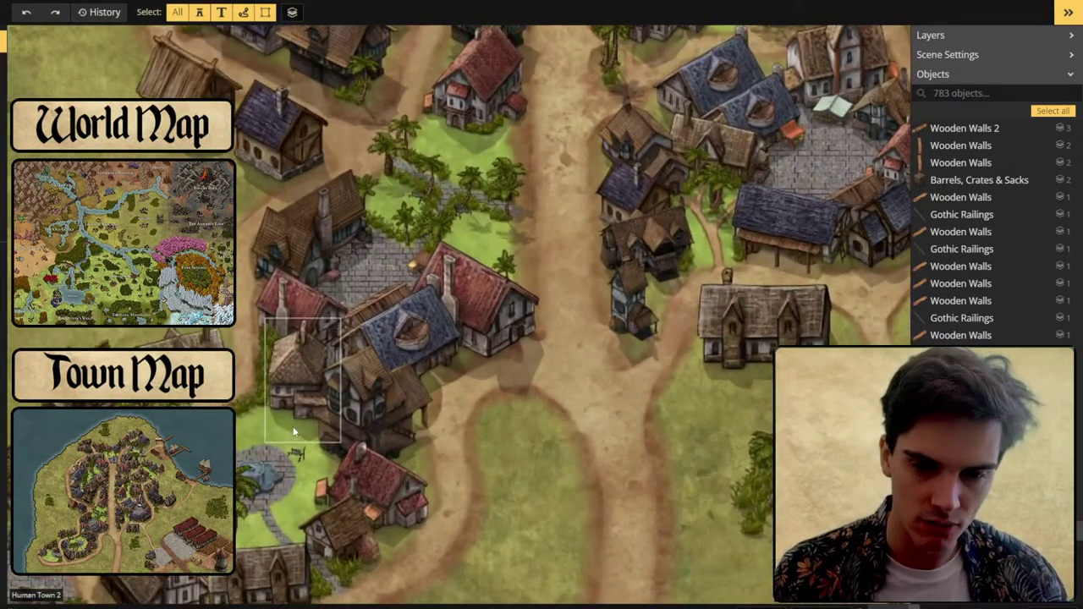
{"action": "scroll", "coordinate": [398, 436], "scroll_direction": "up", "scroll_amount": 2}
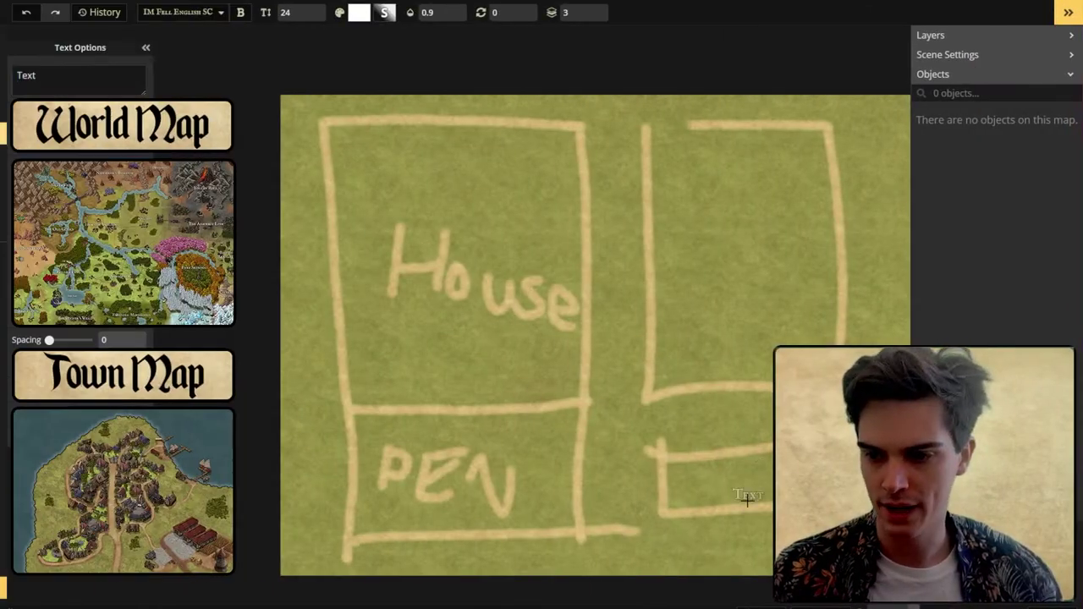
- Add the text labels "Bedroom" in the sketch's small lower box and "Staff quarters" in the upper part of the House outline
{"action": "left_click", "coordinate": [728, 481]}
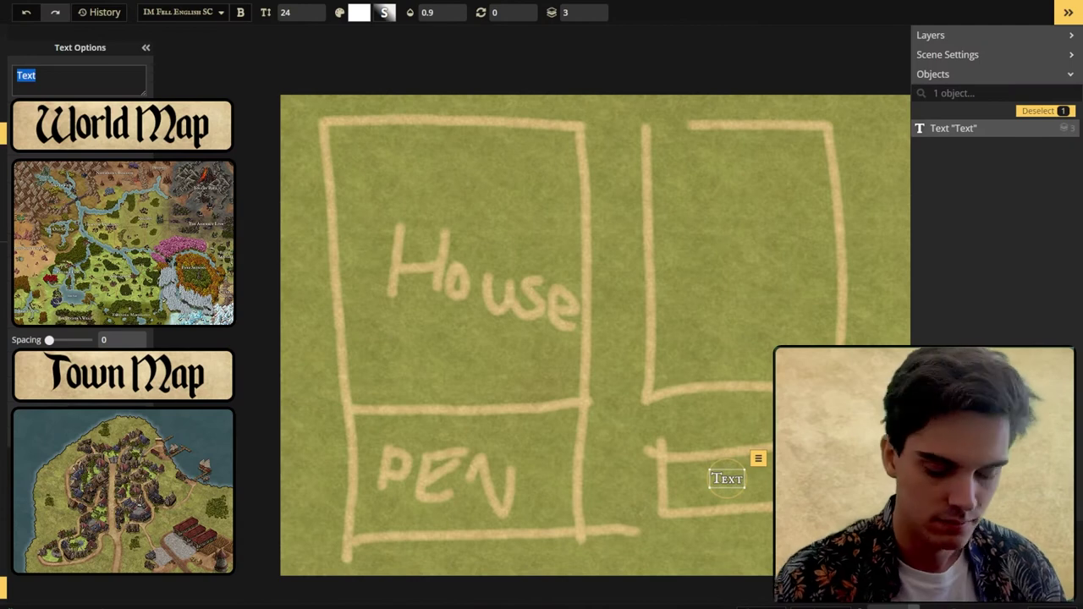
{"action": "type", "text": "Bedroom"}
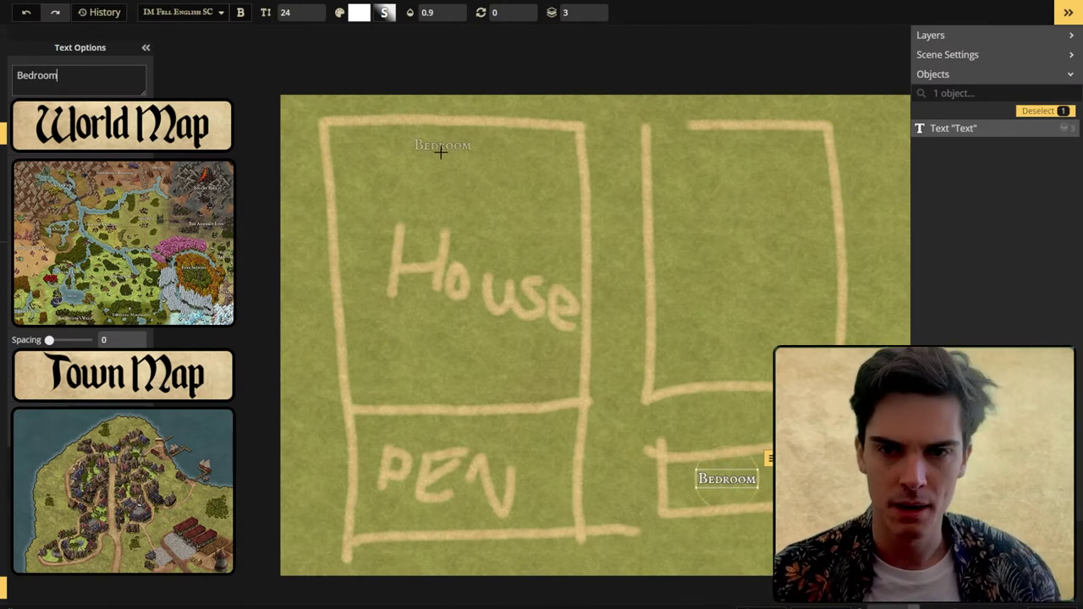
{"action": "left_click", "coordinate": [421, 167]}
{"action": "type", "text": "Staff quarters"}
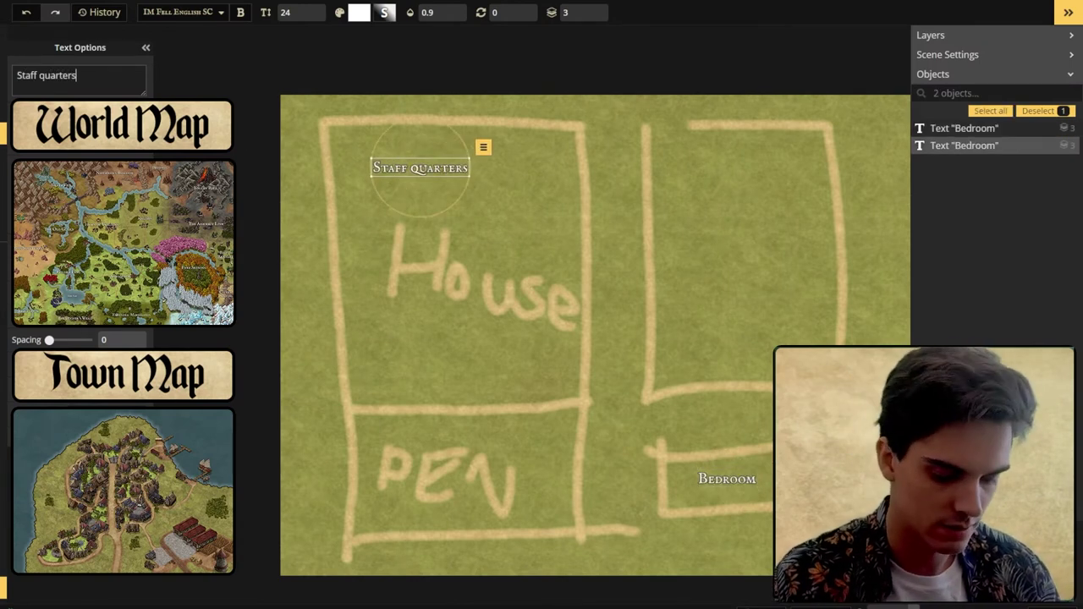
- Add the text labels "Cellar" and "Something" inside the sketched House outline
{"action": "left_click", "coordinate": [426, 336]}
{"action": "type", "text": "Cellar"}
{"action": "left_click", "coordinate": [503, 259]}
{"action": "type", "text": "Something"}
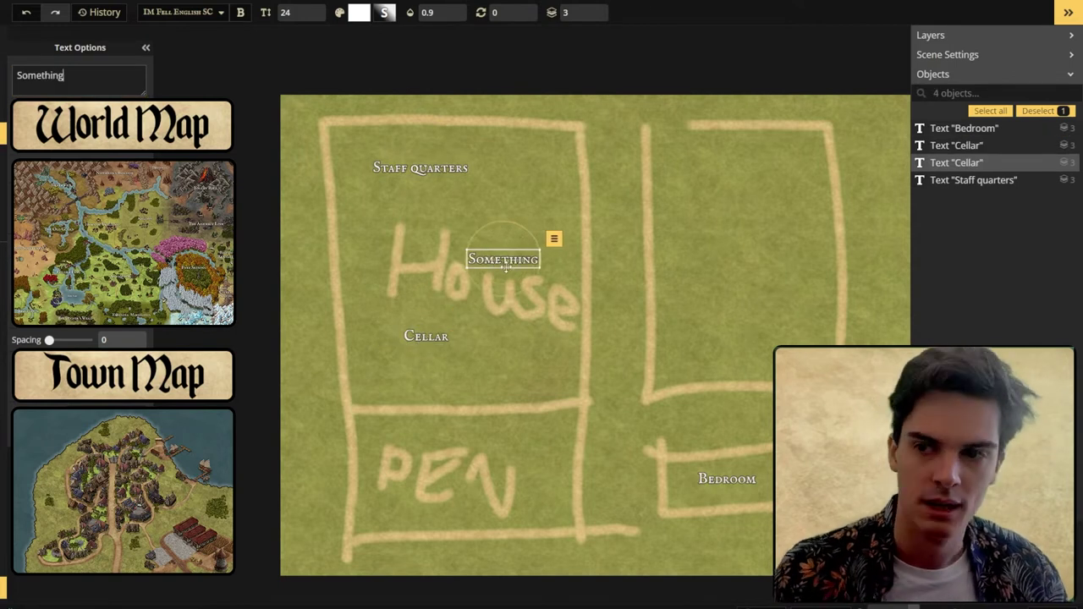
- Add the text labels "Longue Room" and "Dining Room" inside the second sketched outline
{"action": "left_click", "coordinate": [711, 173]}
{"action": "type", "text": "Longue Room"}
{"action": "left_click", "coordinate": [718, 243]}
{"action": "type", "text": "Dining Room"}
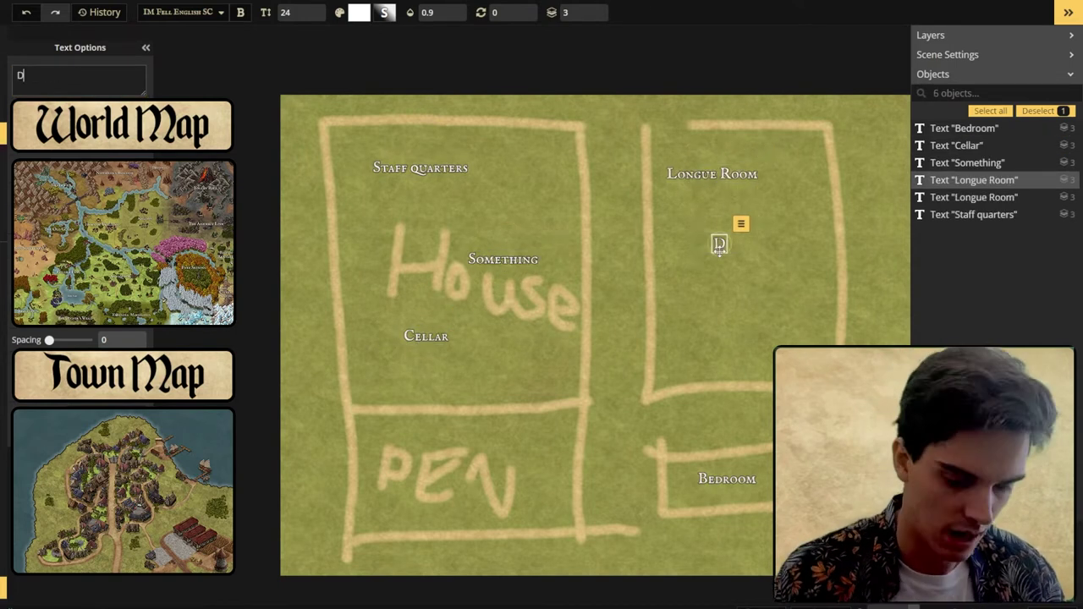
- Place another text label below "Dining Room" and change the "Something" label to "Kitchen"
{"action": "left_click", "coordinate": [743, 331]}
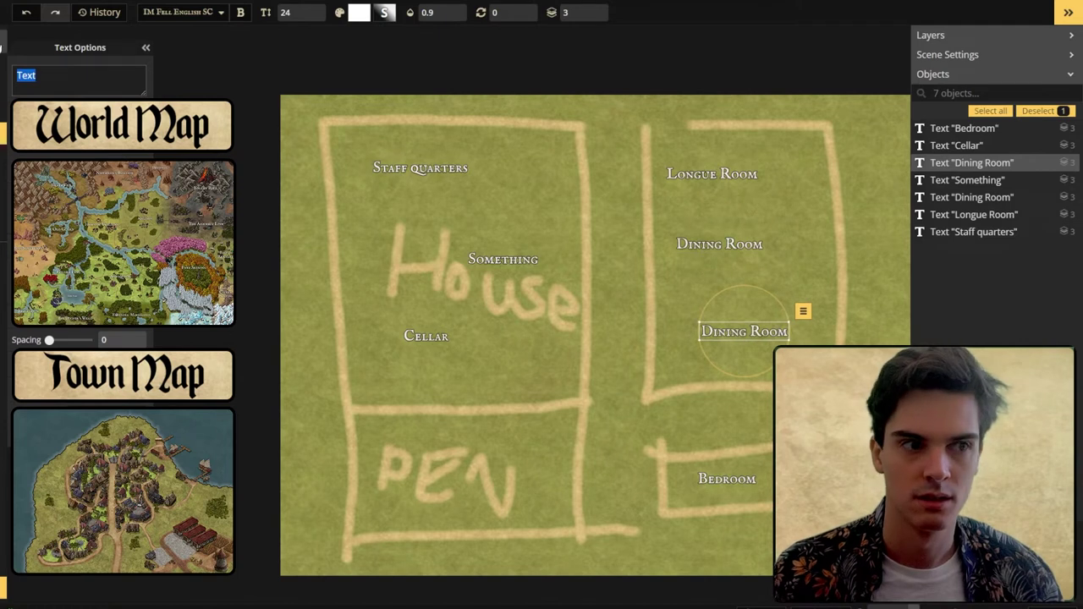
{"action": "key", "text": "ctrl+z"}
{"action": "key", "text": "ctrl+z"}
{"action": "key", "text": "ctrl+z"}
{"action": "left_click", "coordinate": [503, 259]}
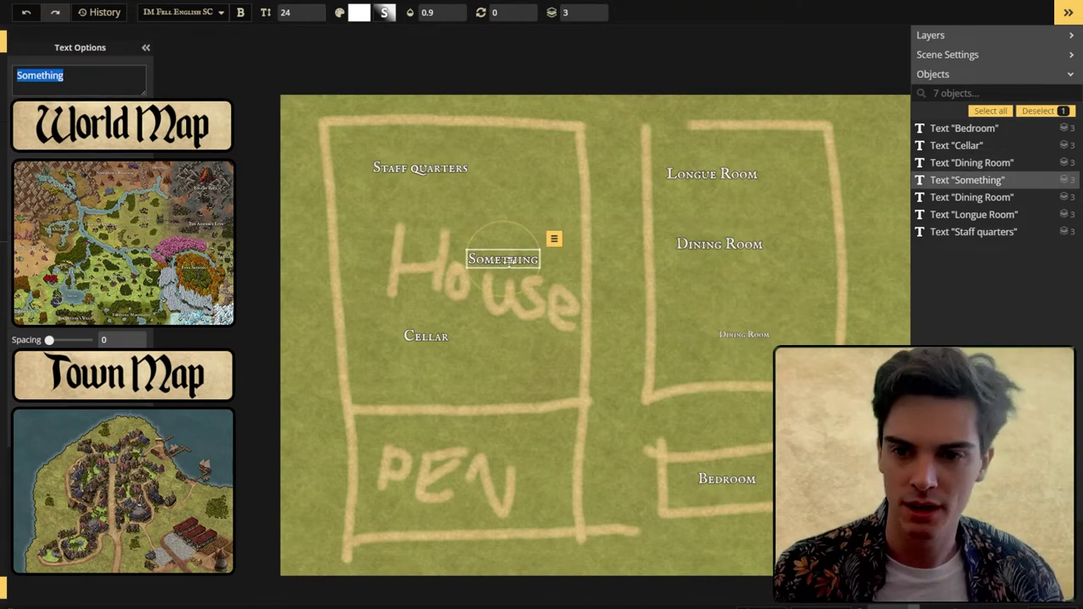
{"action": "type", "text": "Kitcehen"}
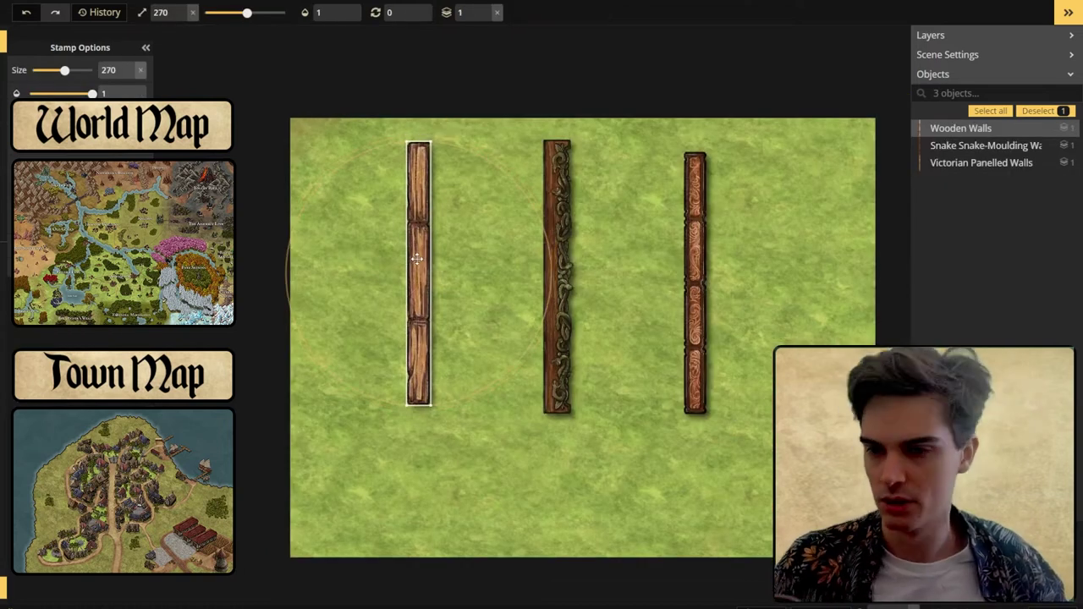
- Save the map under a name beginning with "The Mayor"
{"action": "key", "text": "ctrl+s"}
{"action": "type", "text": "Fie"}
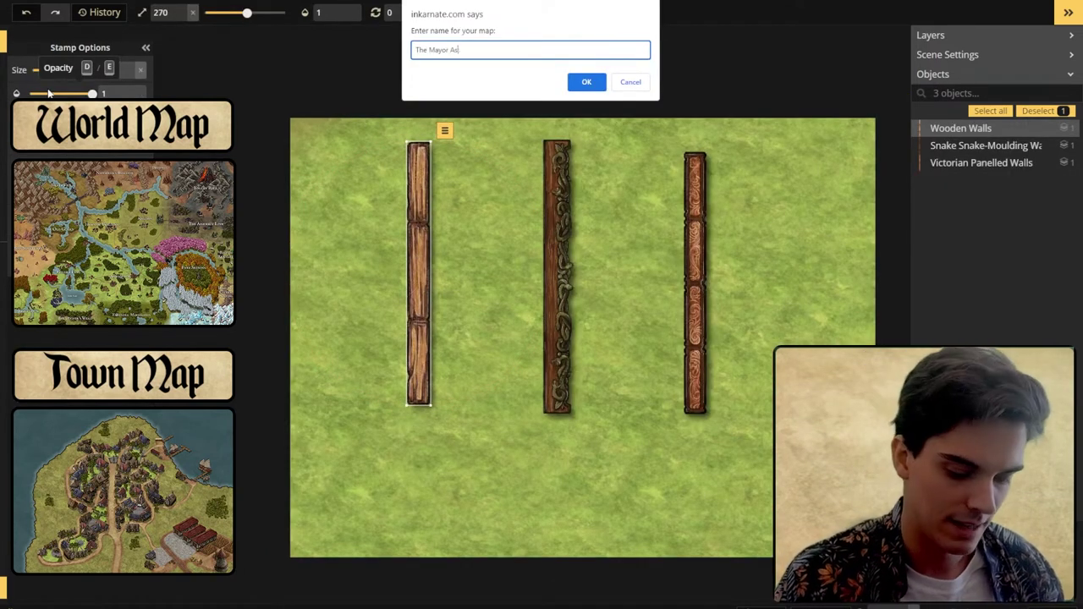
{"action": "key", "text": "Return"}
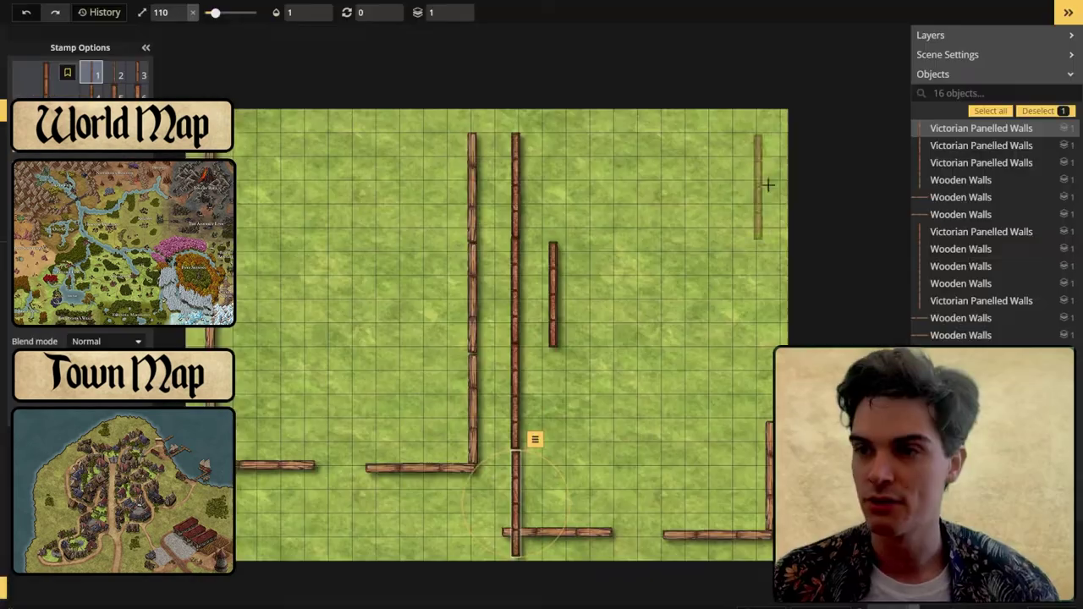
- Place Victorian Panelled Walls pieces end to end along the map's right edge and shift them slightly inward
{"action": "left_click", "coordinate": [775, 296]}
{"action": "left_click", "coordinate": [776, 397]}
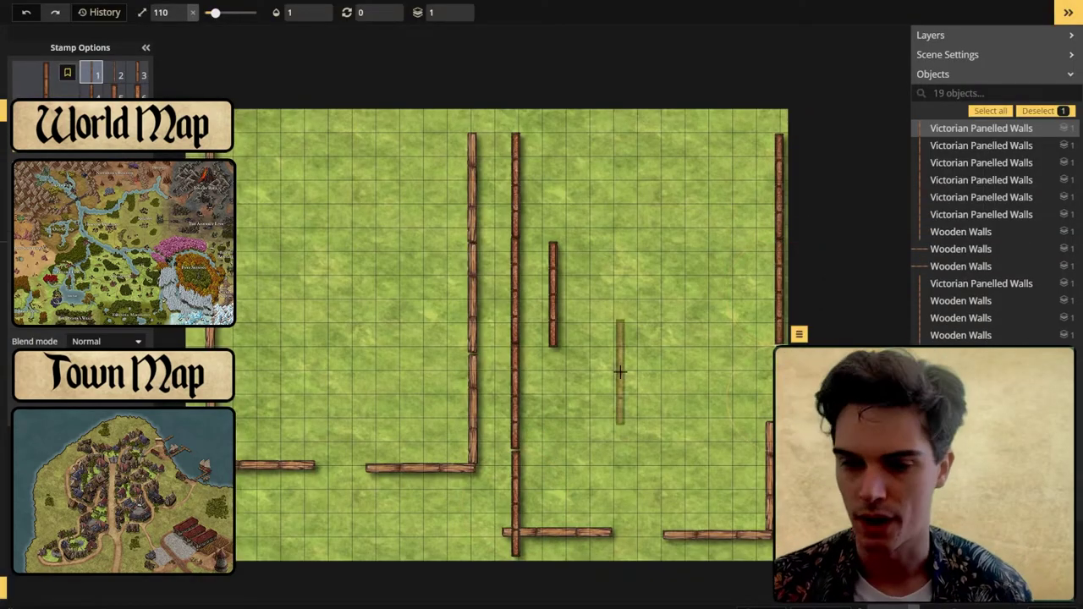
{"action": "left_click_drag", "start_coordinate": [700, 139], "coordinate": [785, 389]}
{"action": "left_click_drag", "start_coordinate": [778, 389], "coordinate": [769, 384]}
- Delete the two horizontal wooden walls at the foot of the right building and the wooden wall on its right side
{"action": "left_click", "coordinate": [592, 532]}
{"action": "key", "text": "Delete"}
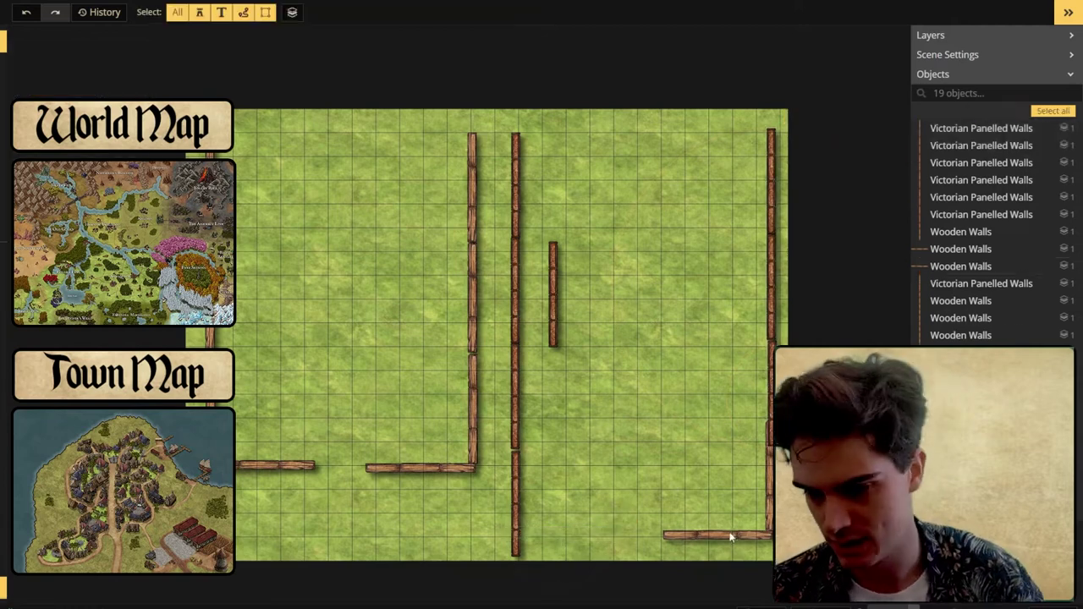
{"action": "left_click", "coordinate": [730, 536]}
{"action": "key", "text": "Delete"}
{"action": "left_click", "coordinate": [768, 470]}
{"action": "key", "text": "Delete"}
- Shift the left building's wooden walls slightly left and down, and nudge the right building's panelled walls slightly to the right
{"action": "left_click_drag", "start_coordinate": [203, 135], "coordinate": [487, 509]}
{"action": "left_click_drag", "start_coordinate": [472, 461], "coordinate": [460, 464]}
{"action": "left_click_drag", "start_coordinate": [501, 117], "coordinate": [780, 558]}
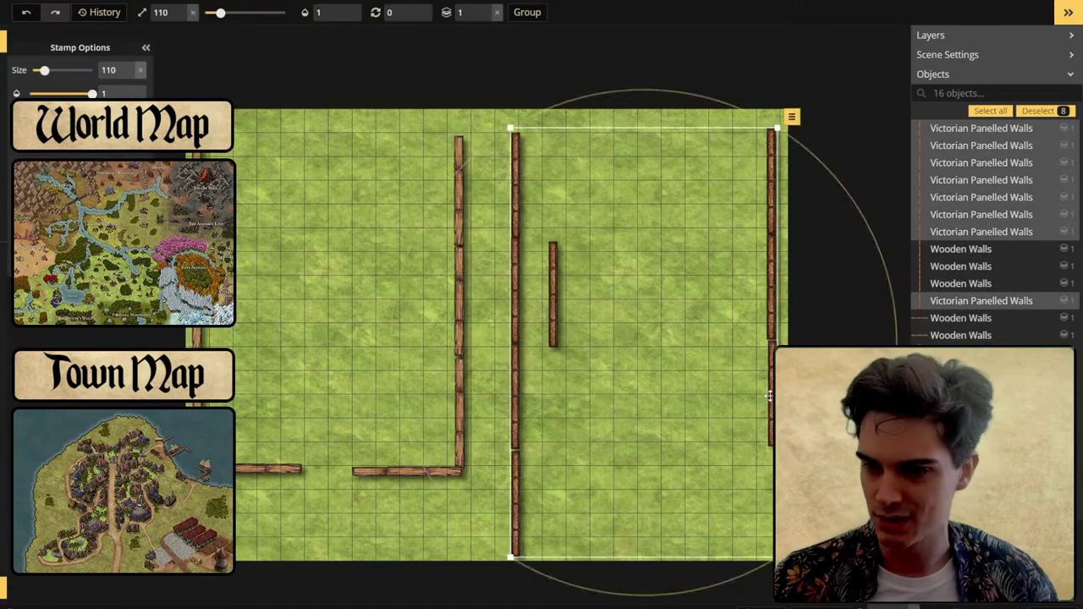
{"action": "left_click_drag", "start_coordinate": [766, 395], "coordinate": [772, 395]}
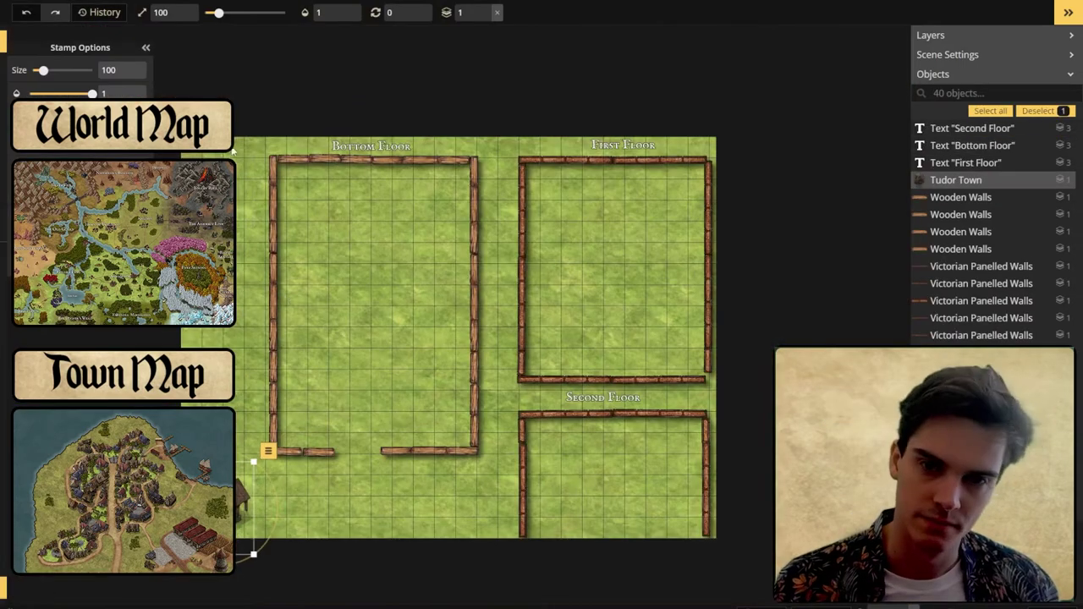
- Move the Bottom Floor's left-side wall pieces further left, keeping the Tudor Town house stamp out of the selection
{"action": "left_click_drag", "start_coordinate": [315, 443], "coordinate": [303, 448]}
{"action": "left_click", "coordinate": [260, 172]}
{"action": "left_click_drag", "start_coordinate": [367, 477], "coordinate": [263, 151]}
{"action": "left_click", "coordinate": [247, 495], "text": "shift"}
{"action": "left_click_drag", "start_coordinate": [280, 254], "coordinate": [206, 253]}
- Reposition the Tudor Town house stamp and realign the Bottom Floor's top wall piece and right-side walls with the moved building
{"action": "left_click", "coordinate": [195, 497]}
{"action": "left_click_drag", "start_coordinate": [194, 497], "coordinate": [237, 498]}
{"action": "left_click_drag", "start_coordinate": [355, 163], "coordinate": [355, 155]}
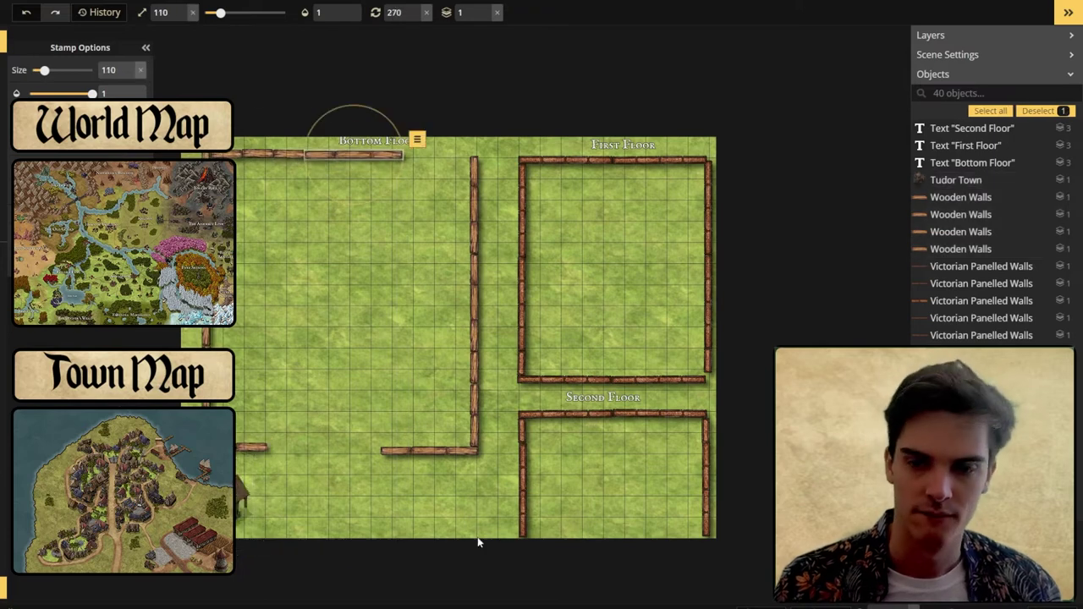
{"action": "left_click_drag", "start_coordinate": [481, 498], "coordinate": [383, 159]}
{"action": "left_click_drag", "start_coordinate": [470, 206], "coordinate": [425, 202]}
- Fill the First Floor's interior with a rectangle of the dark wooden floor texture
{"action": "left_click_drag", "start_coordinate": [518, 154], "coordinate": [592, 379]}
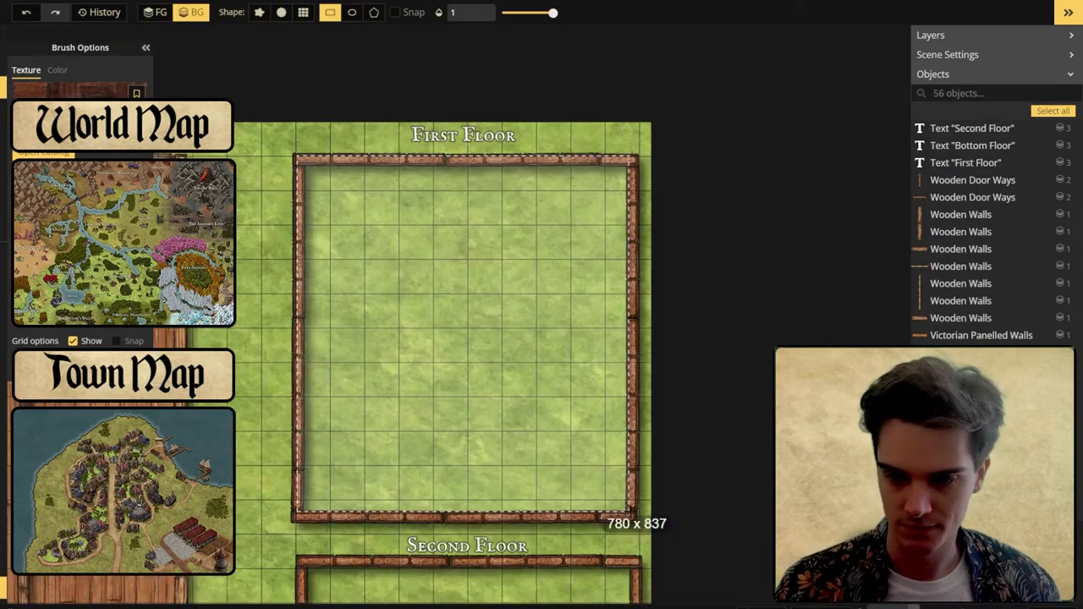
{"action": "left_click_drag", "start_coordinate": [635, 518], "coordinate": [634, 519]}
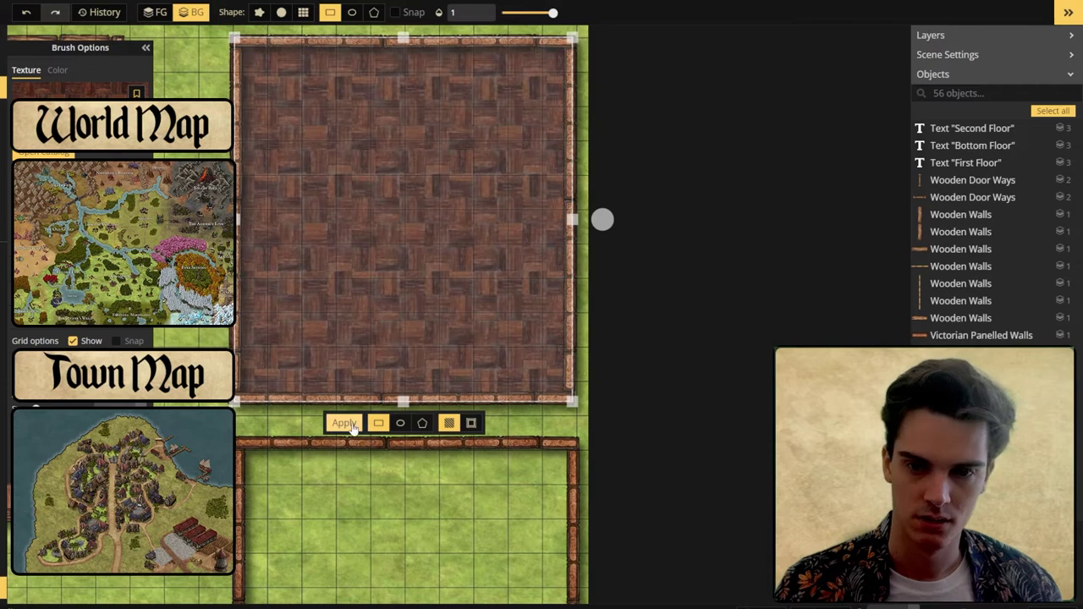
{"action": "left_click", "coordinate": [350, 428]}
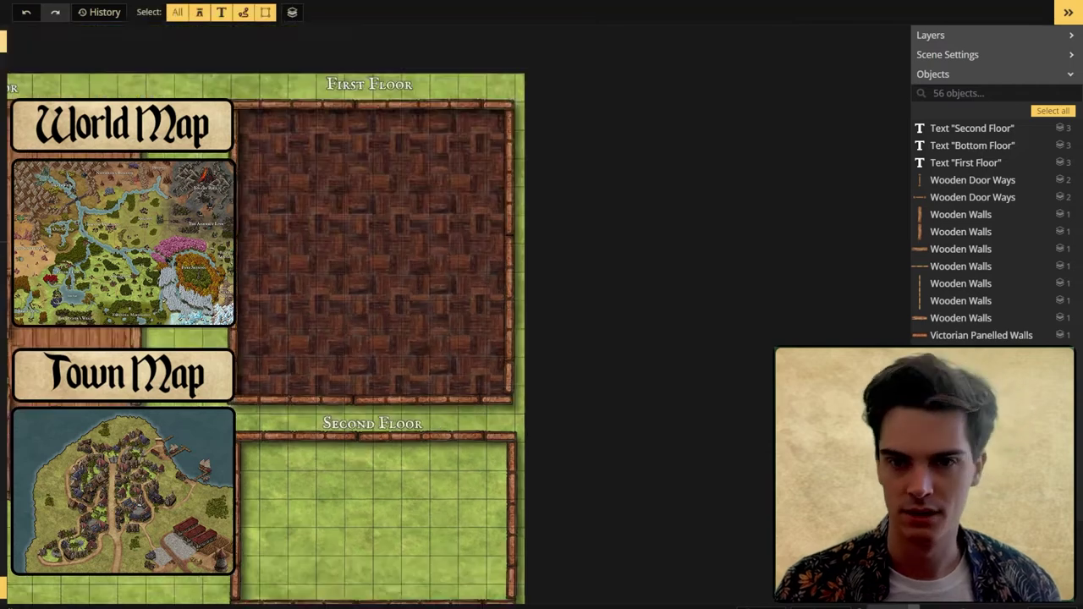
- Fill the Bottom Floor's walled room in the lower-right corner with a rectangle of black-and-white checkered tile texture
{"action": "left_click_drag", "start_coordinate": [197, 383], "coordinate": [459, 362]}
{"action": "left_click", "coordinate": [5, 110]}
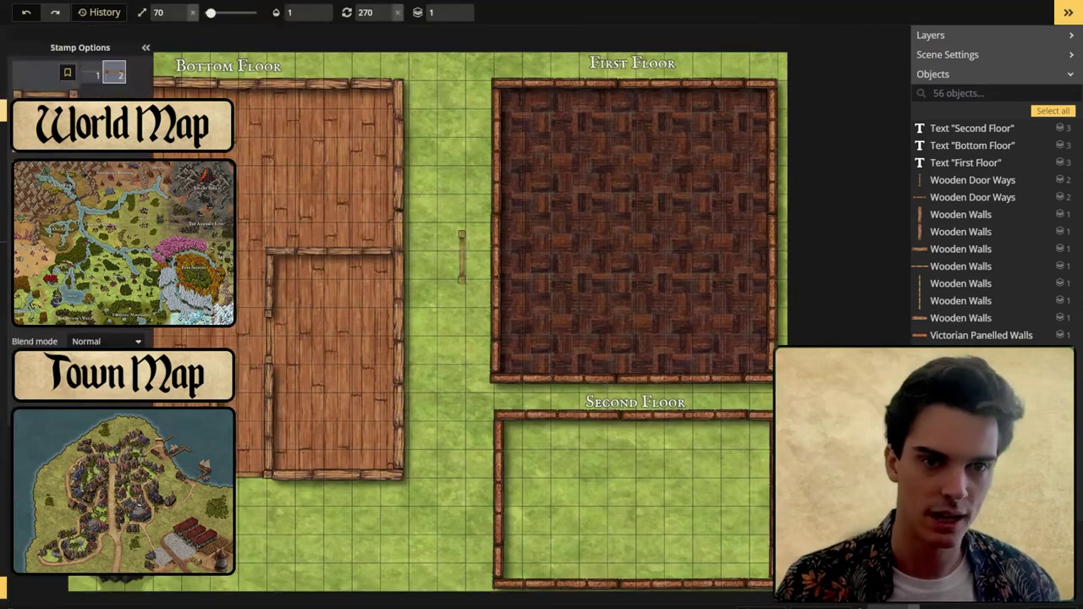
{"action": "left_click", "coordinate": [5, 87]}
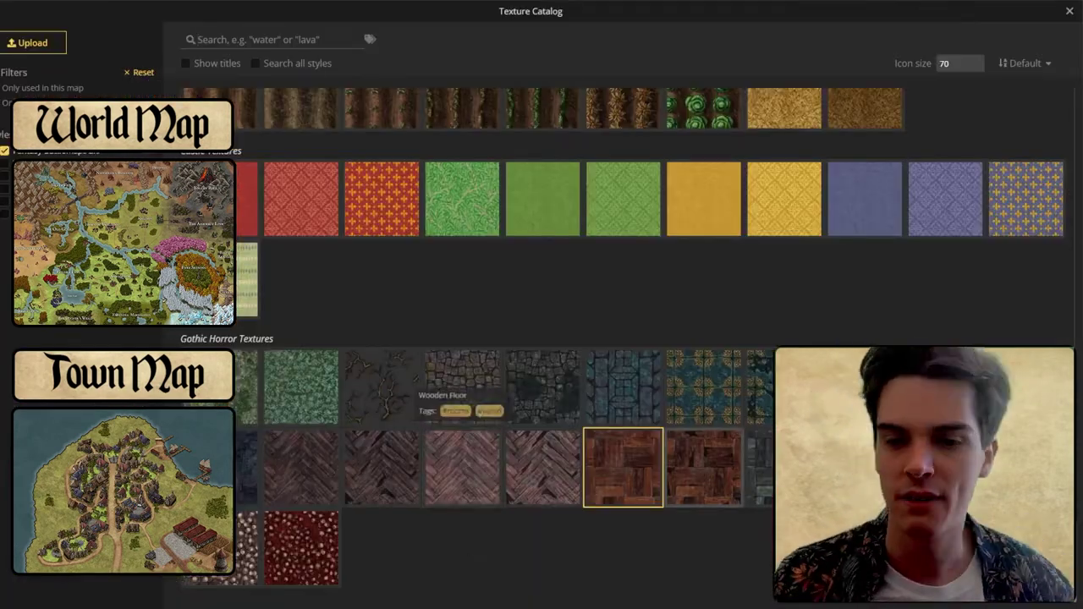
{"action": "scroll", "coordinate": [784, 486], "scroll_direction": "up", "scroll_amount": 3}
{"action": "scroll", "coordinate": [583, 394], "scroll_direction": "up", "scroll_amount": 4}
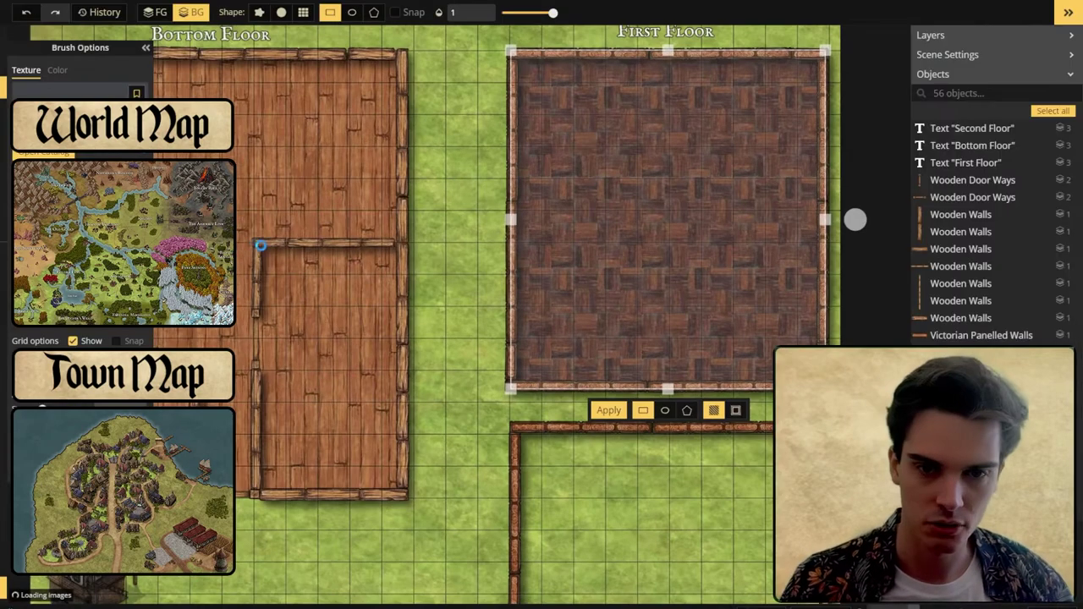
{"action": "left_click_drag", "start_coordinate": [258, 246], "coordinate": [405, 496]}
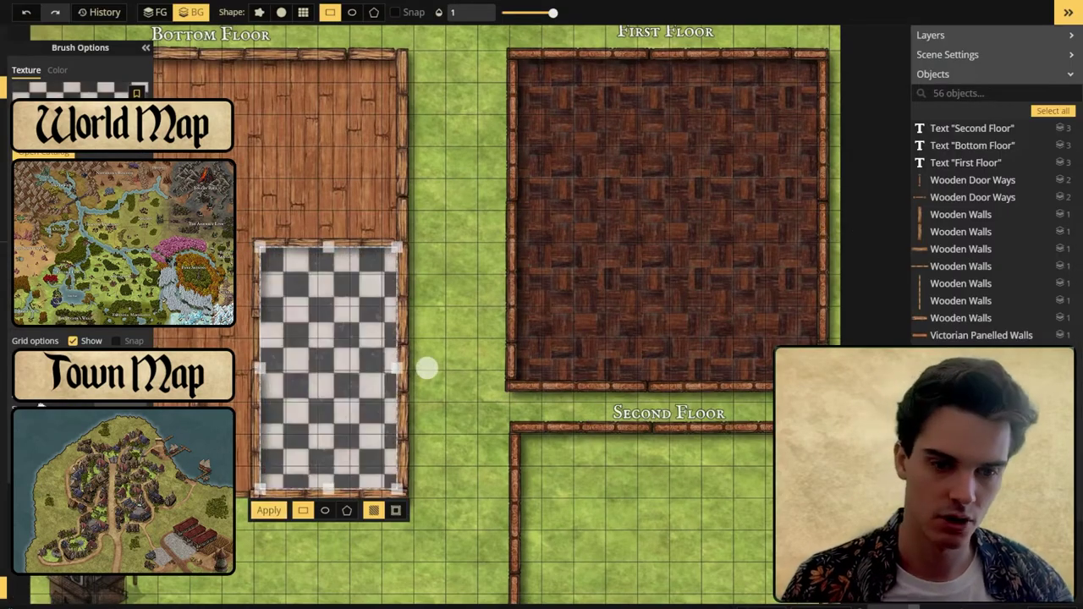
- Enclose a second room in the Bottom Floor's lower-left corner with wooden wall and doorway stamps
{"action": "key", "text": "s"}
{"action": "scroll", "coordinate": [288, 337], "scroll_direction": "up", "scroll_amount": 3}
{"action": "left_click", "coordinate": [414, 212]}
{"action": "scroll", "coordinate": [297, 259], "scroll_direction": "up", "scroll_amount": 2}
{"action": "left_click", "coordinate": [264, 195]}
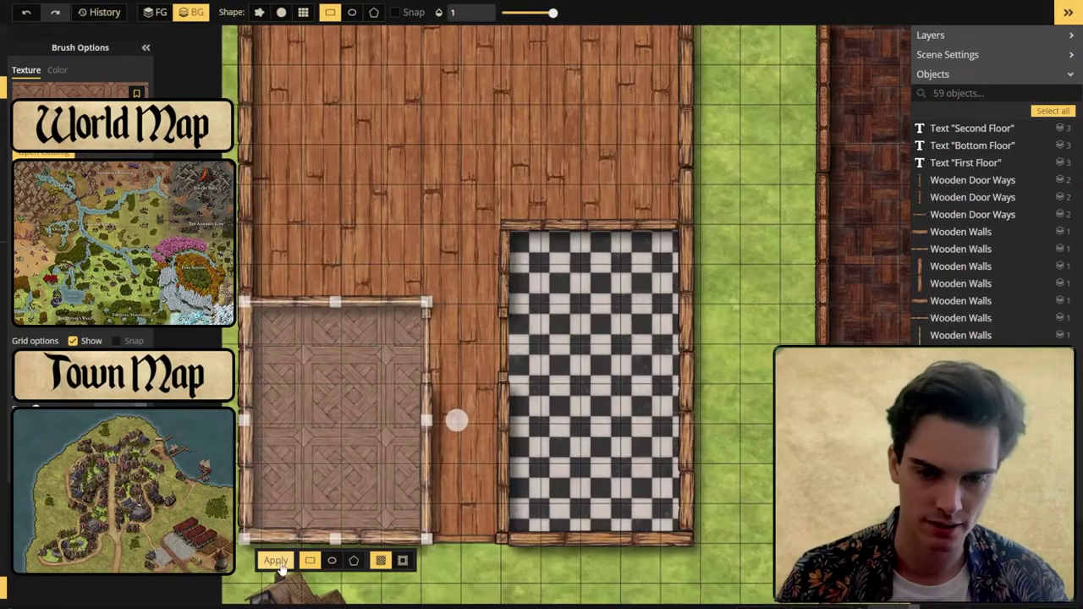
- Try the patterned wood tile texture in the Bottom Floor's lower-left room and browse the texture catalog for an alternative
{"action": "left_click", "coordinate": [279, 563]}
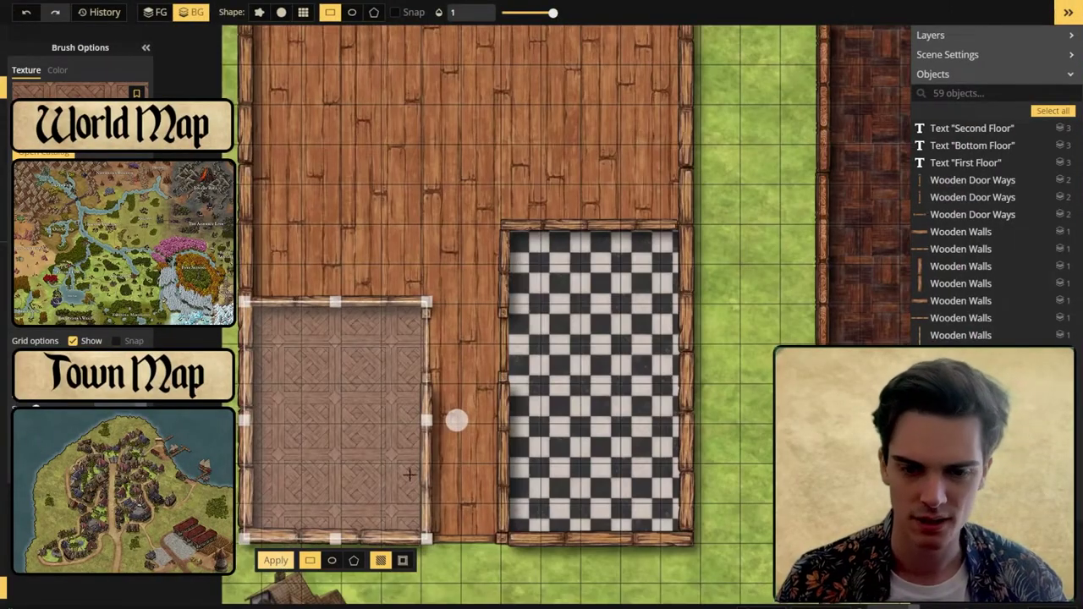
{"action": "left_click_drag", "start_coordinate": [407, 495], "coordinate": [383, 486]}
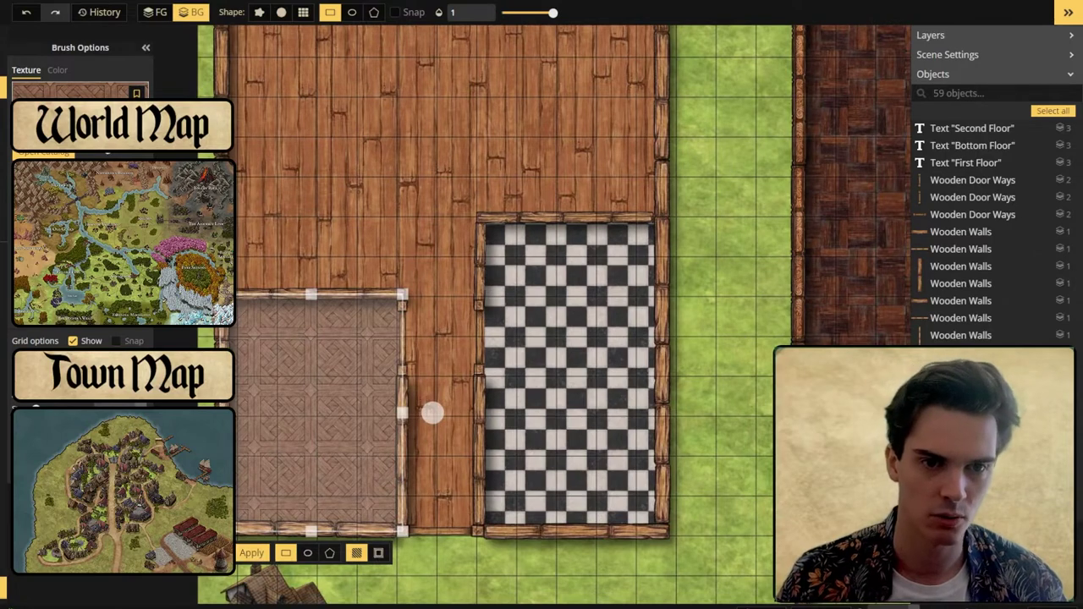
{"action": "left_click", "coordinate": [81, 91]}
{"action": "scroll", "coordinate": [762, 376], "scroll_direction": "down", "scroll_amount": 3}
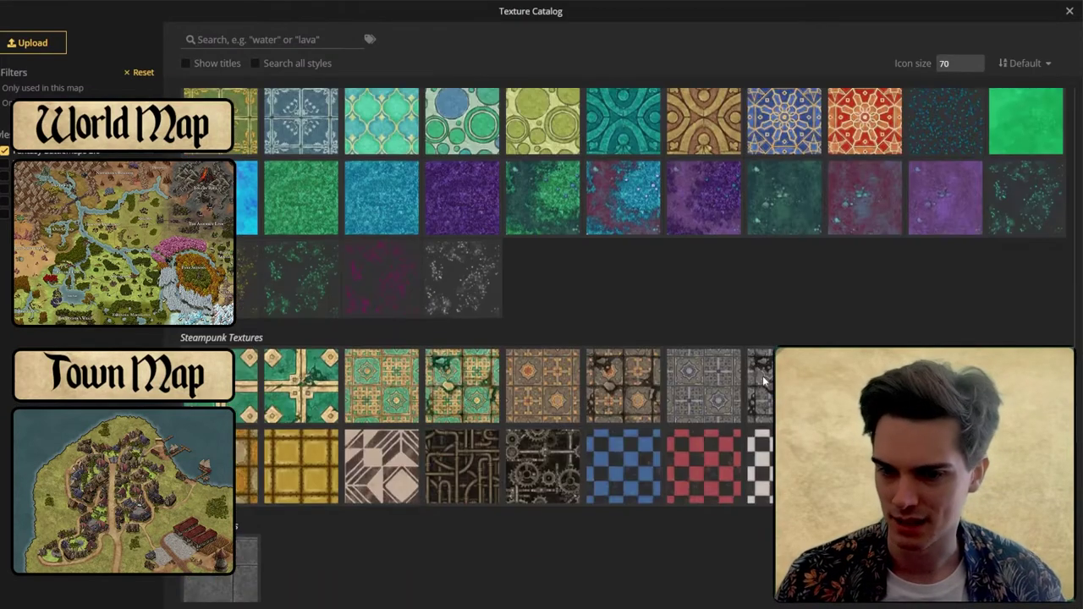
{"action": "scroll", "coordinate": [763, 376], "scroll_direction": "down", "scroll_amount": 3}
{"action": "scroll", "coordinate": [559, 351], "scroll_direction": "down", "scroll_amount": 6}
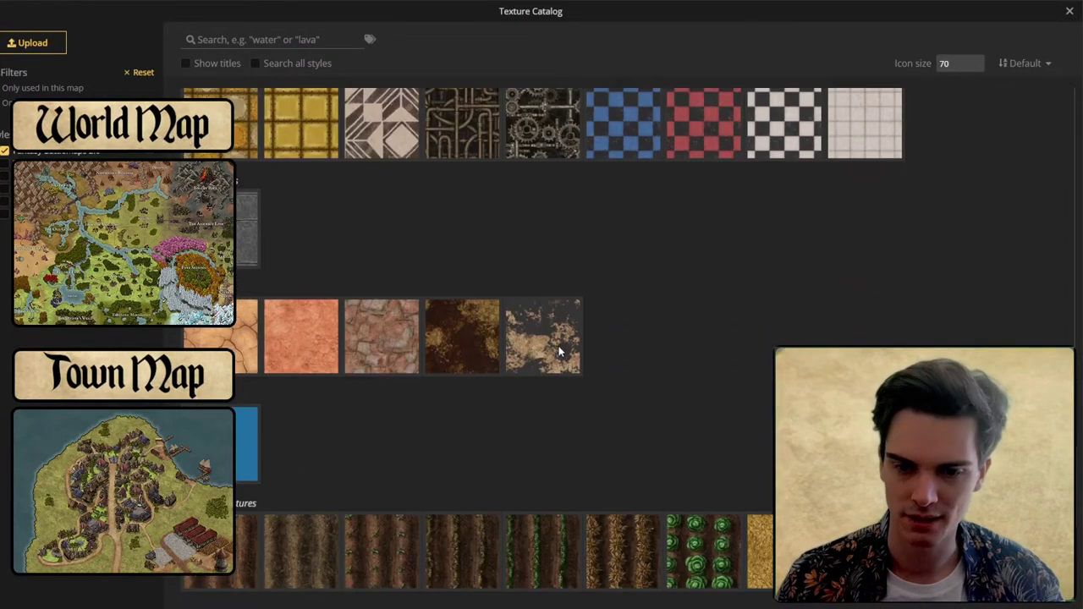
- Switch to a new browser tab, search Google Images for "wine cellar" and examine the pictures for reference
{"action": "key", "text": "ctrl+t"}
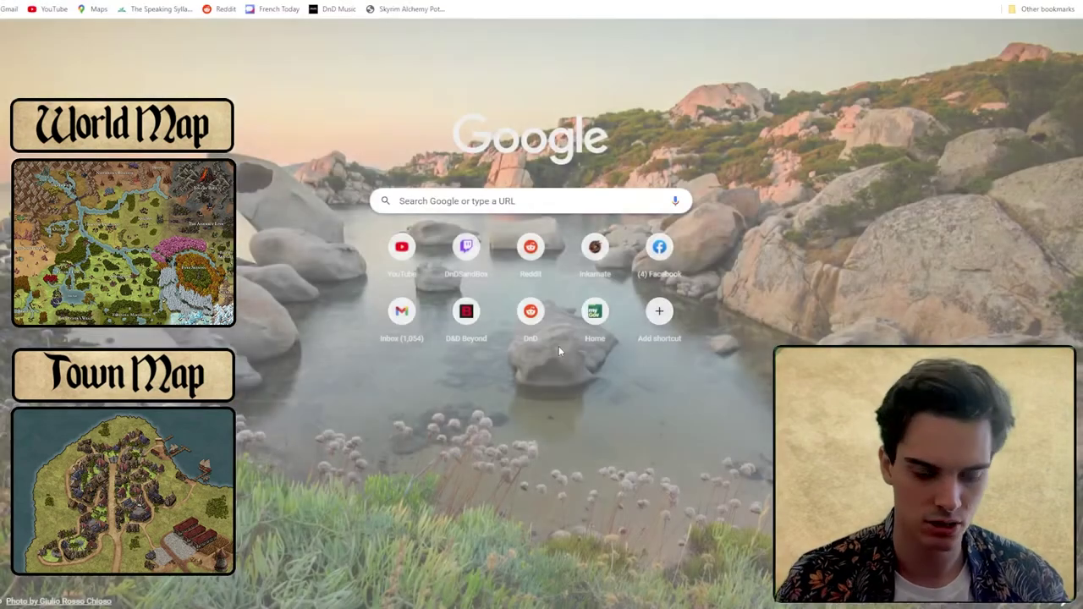
{"action": "left_click", "coordinate": [482, 197]}
{"action": "type", "text": "W"}
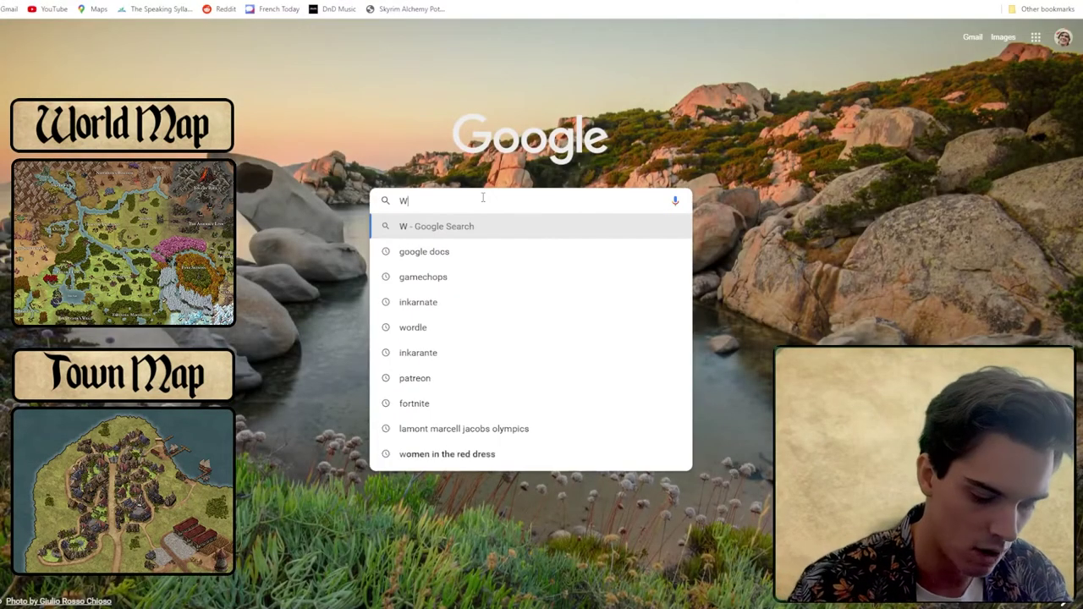
{"action": "type", "text": "ine CEllar"}
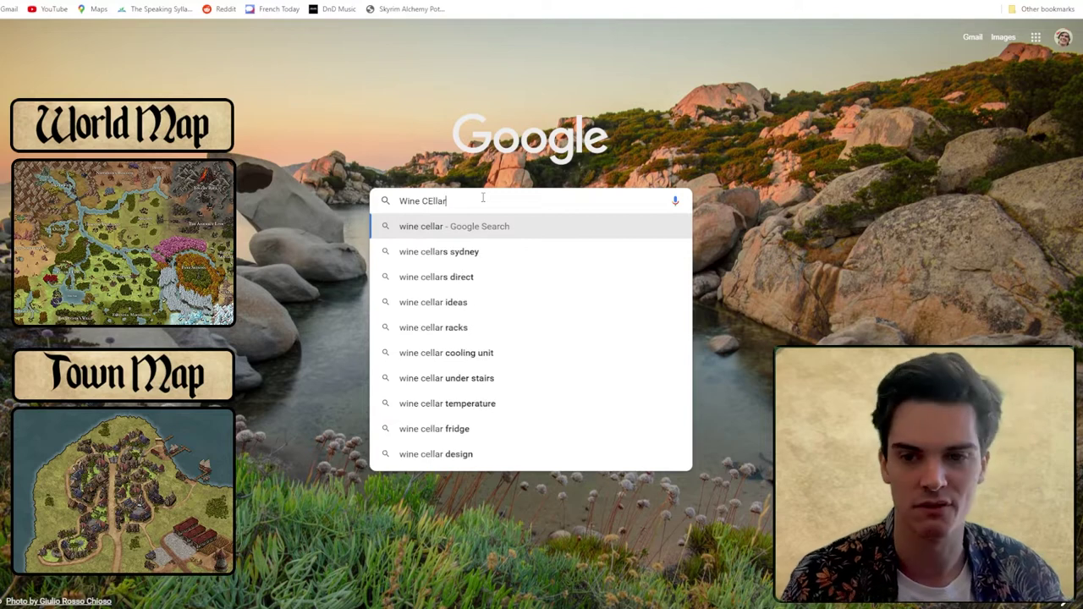
{"action": "key", "text": "Return"}
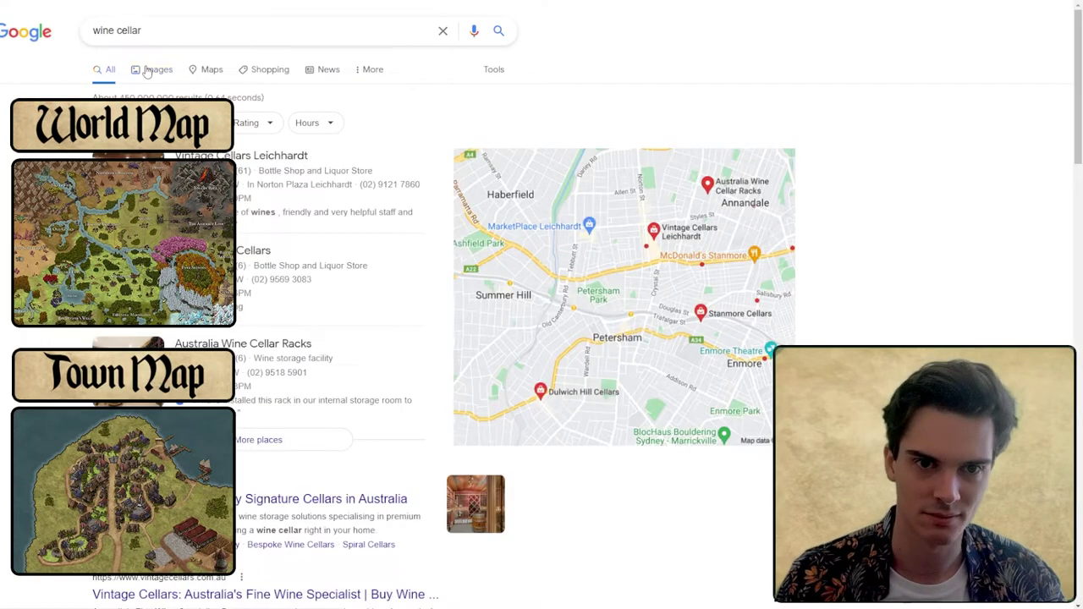
{"action": "left_click", "coordinate": [146, 71]}
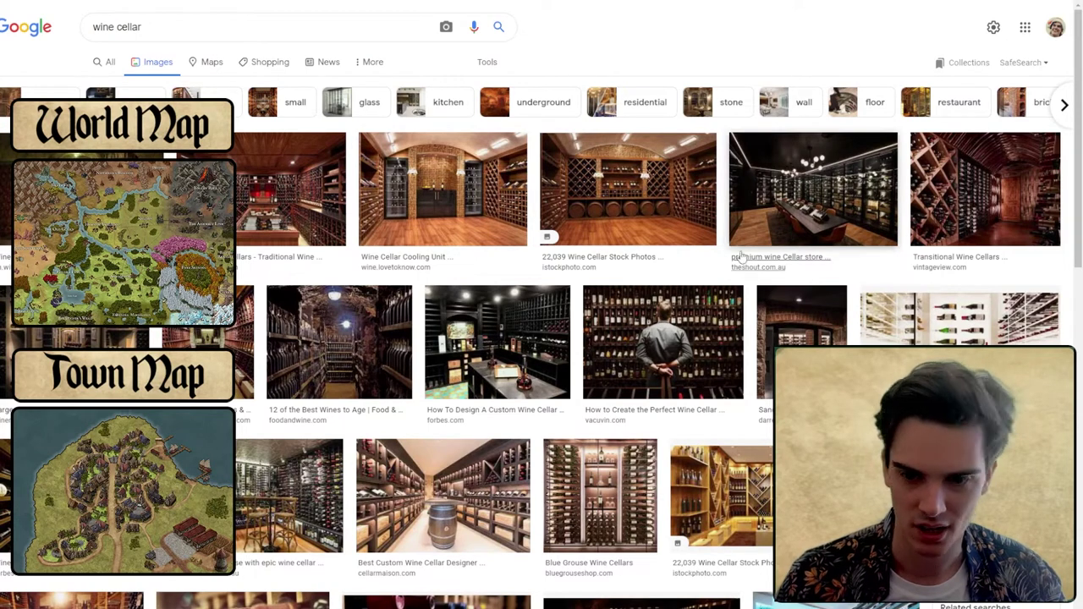
{"action": "scroll", "coordinate": [483, 246], "scroll_direction": "down", "scroll_amount": 2}
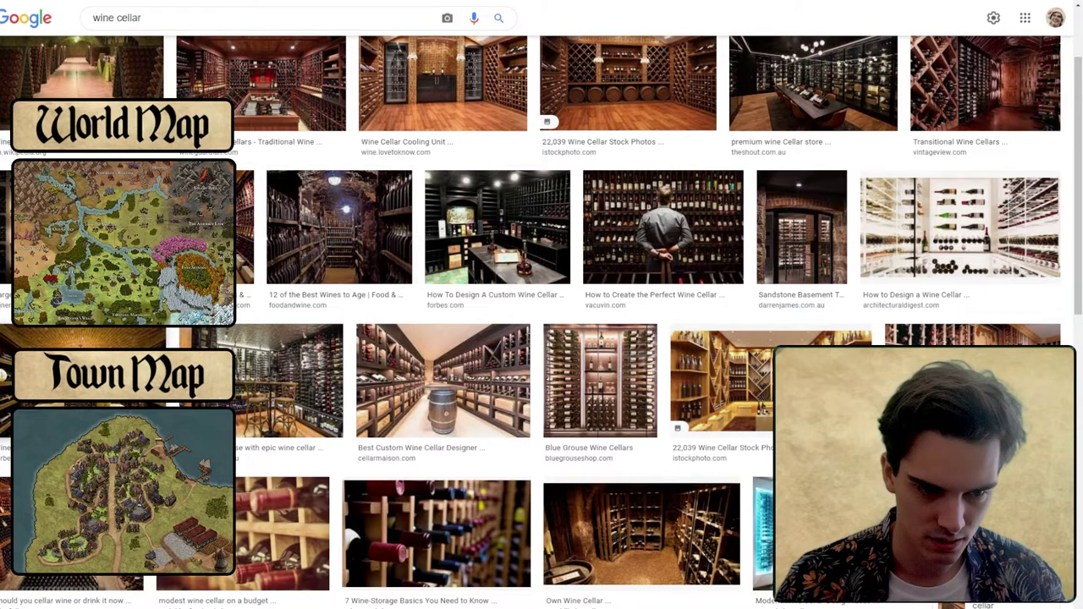
{"action": "scroll", "coordinate": [354, 283], "scroll_direction": "down", "scroll_amount": 2}
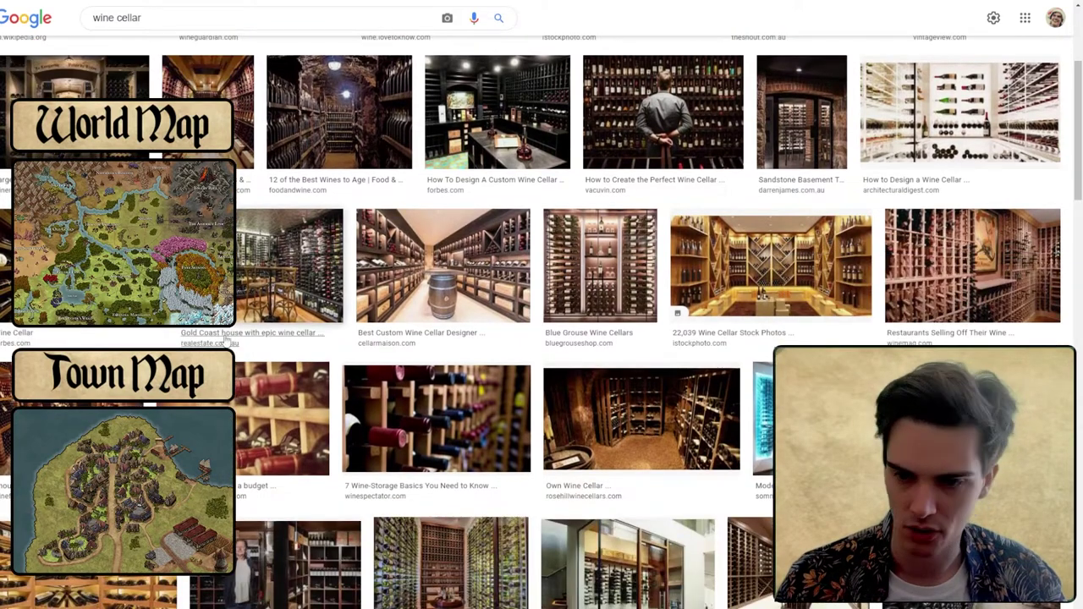
{"action": "scroll", "coordinate": [610, 459], "scroll_direction": "down", "scroll_amount": 3}
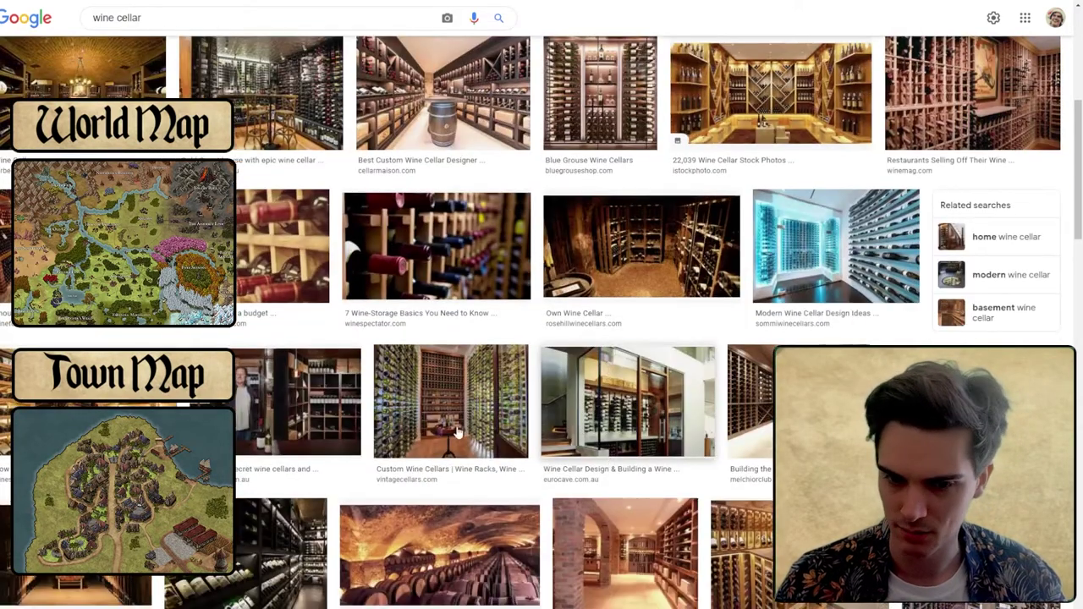
{"action": "scroll", "coordinate": [541, 465], "scroll_direction": "down", "scroll_amount": 2}
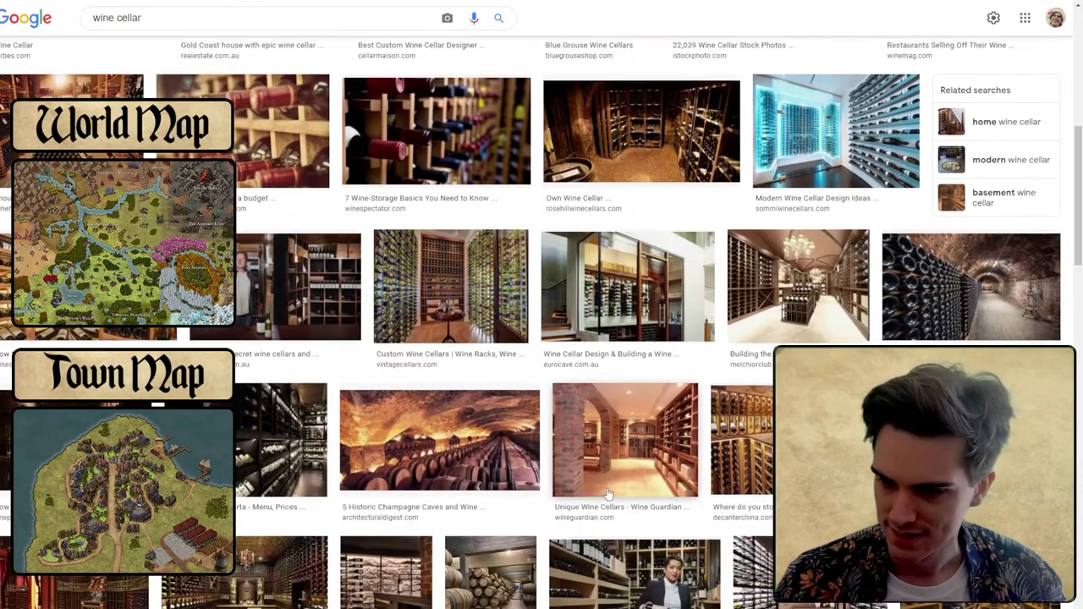
{"action": "scroll", "coordinate": [607, 493], "scroll_direction": "down", "scroll_amount": 4}
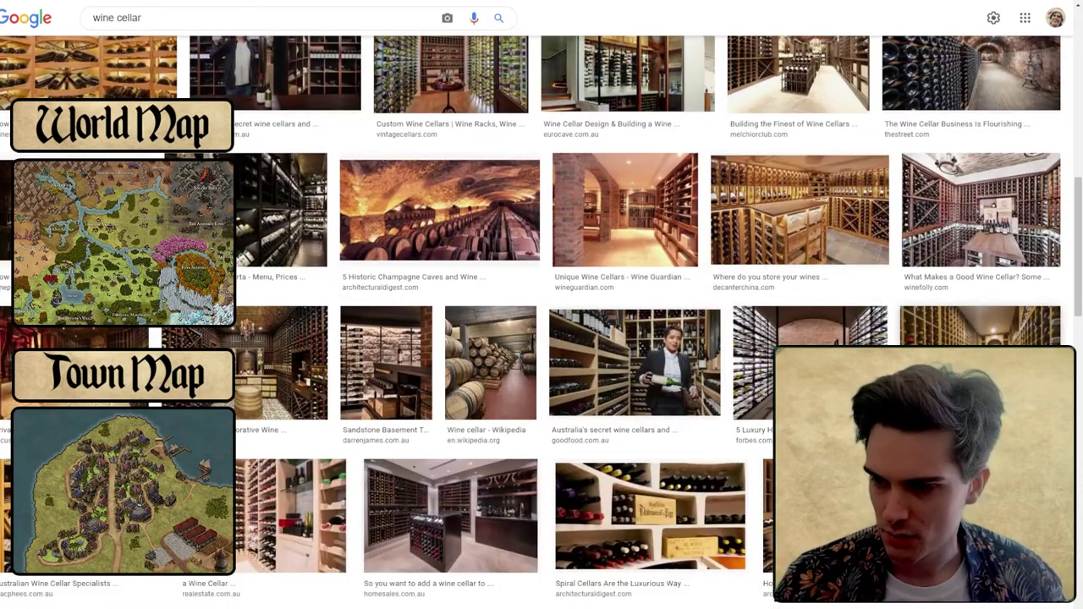
{"action": "scroll", "coordinate": [739, 333], "scroll_direction": "down", "scroll_amount": 3}
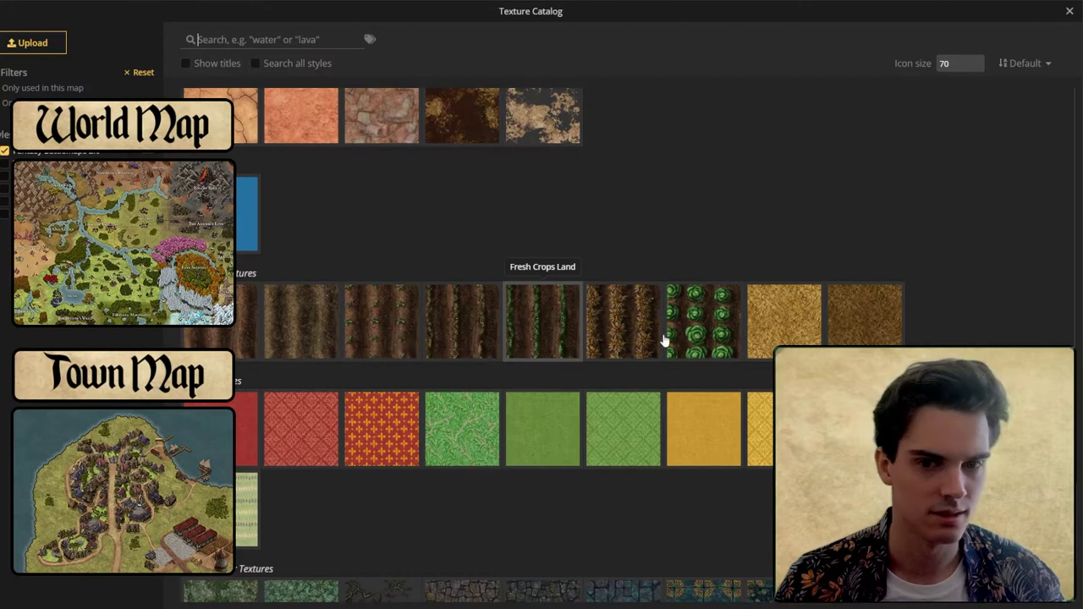
- Fill the Bottom Floor's lower-left room with the dark brown straw texture from the texture catalog
{"action": "scroll", "coordinate": [423, 347], "scroll_direction": "down", "scroll_amount": 3}
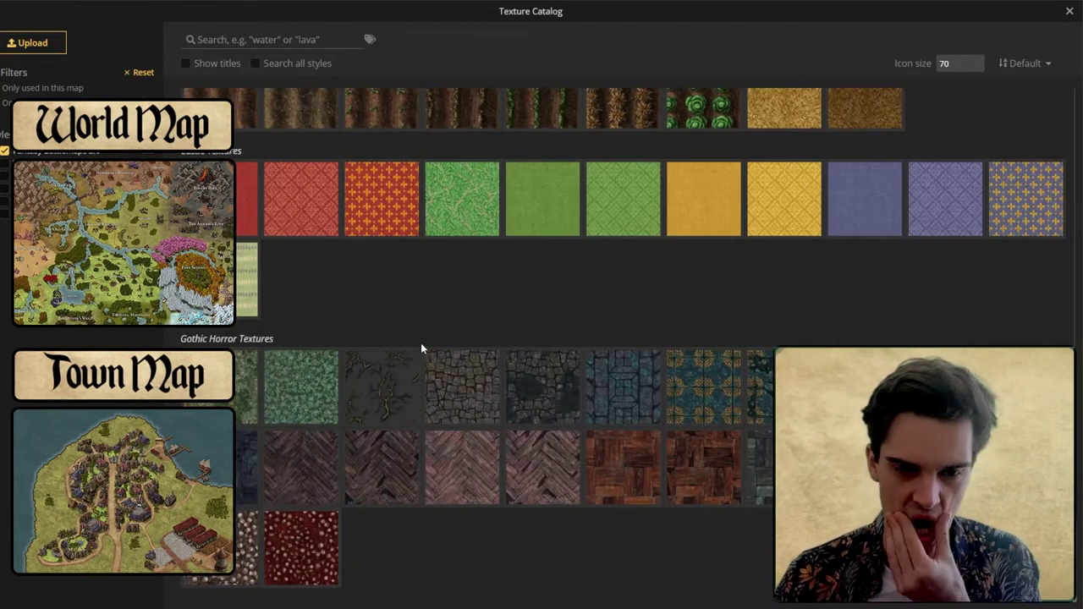
{"action": "scroll", "coordinate": [421, 338], "scroll_direction": "up", "scroll_amount": 5}
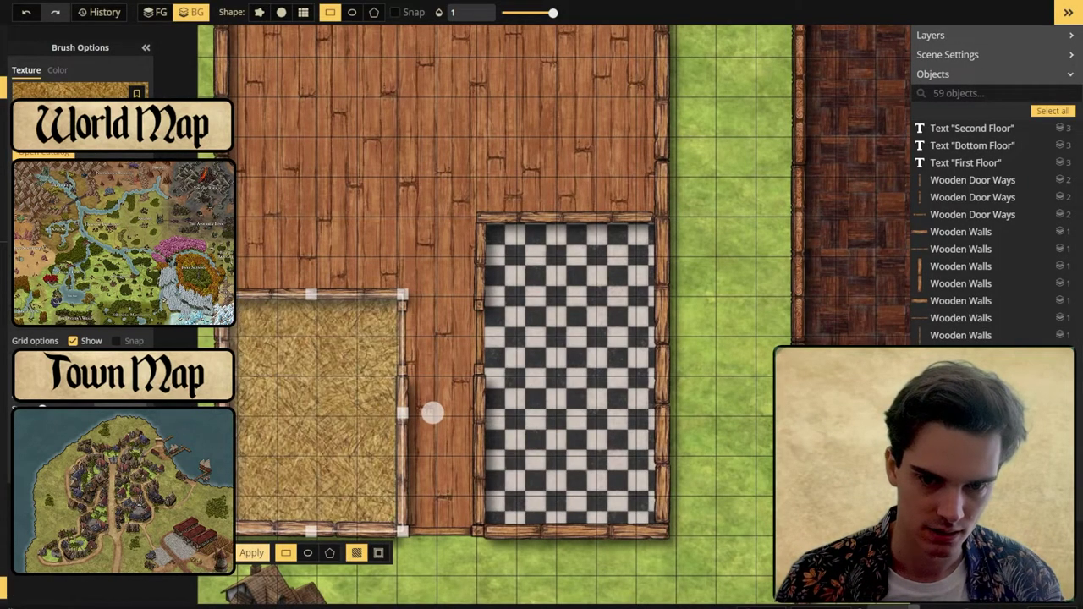
{"action": "left_click_drag", "start_coordinate": [46, 406], "coordinate": [35, 407]}
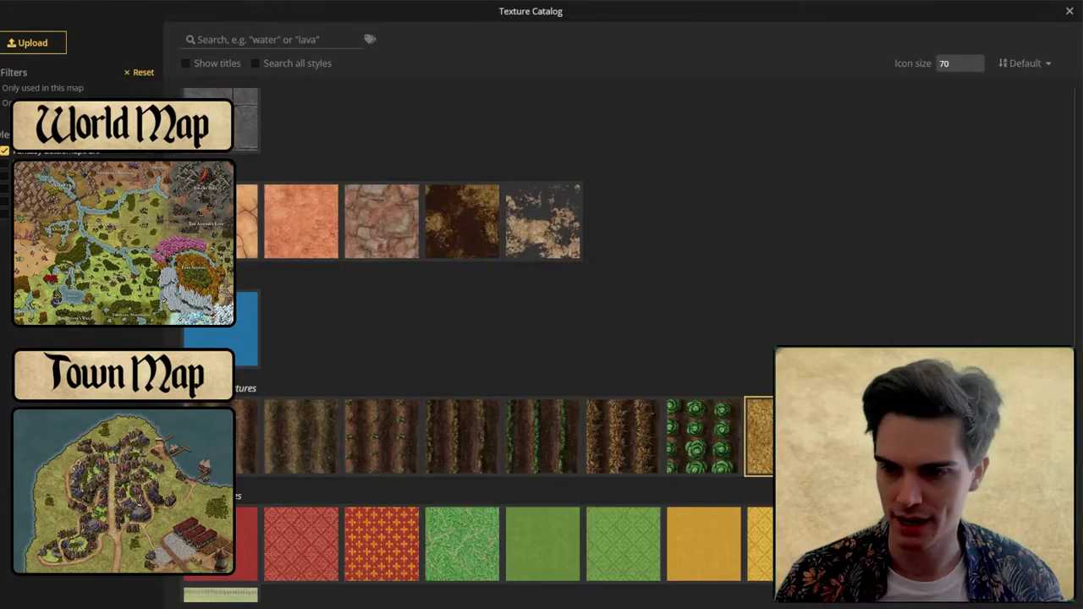
{"action": "left_click", "coordinate": [769, 424]}
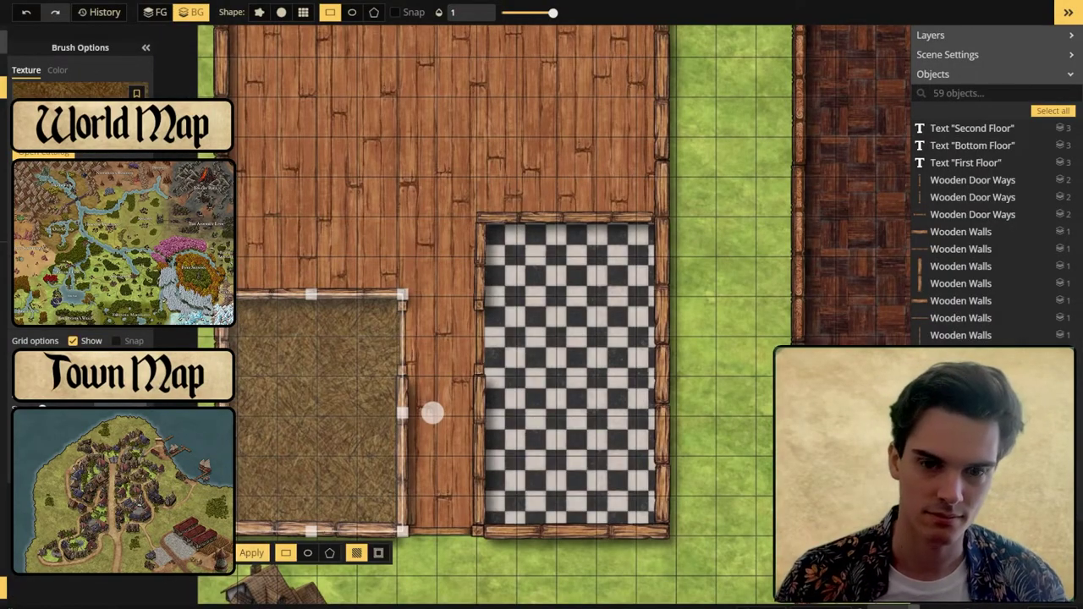
{"action": "key", "text": "s"}
{"action": "scroll", "coordinate": [374, 259], "scroll_direction": "down", "scroll_amount": 2}
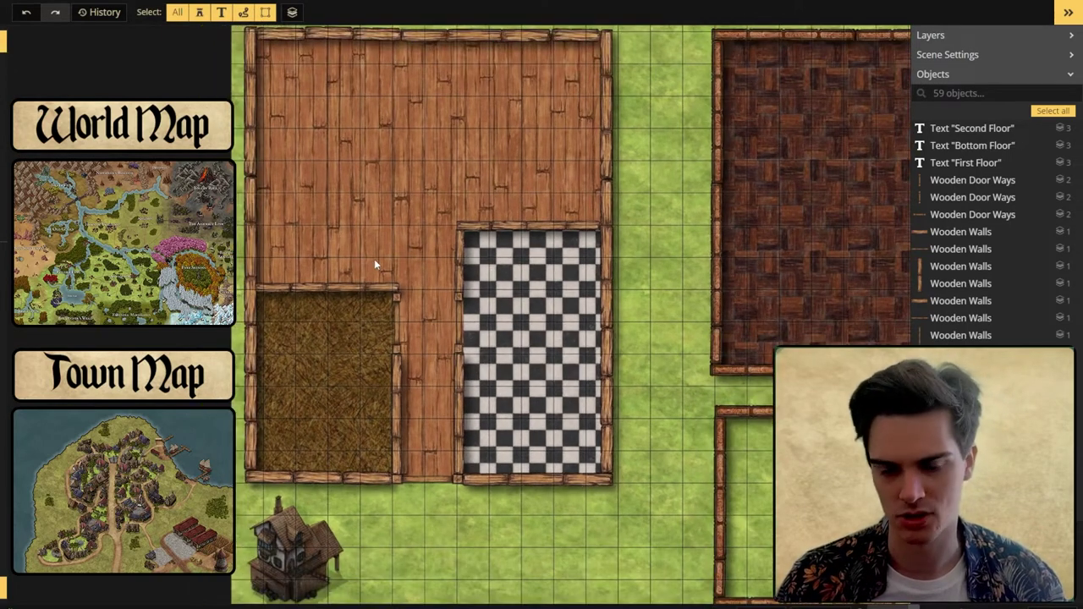
- Search the stamp catalog for "Stair" and choose a wooden staircase stamp
{"action": "left_click_drag", "start_coordinate": [393, 234], "coordinate": [364, 334]}
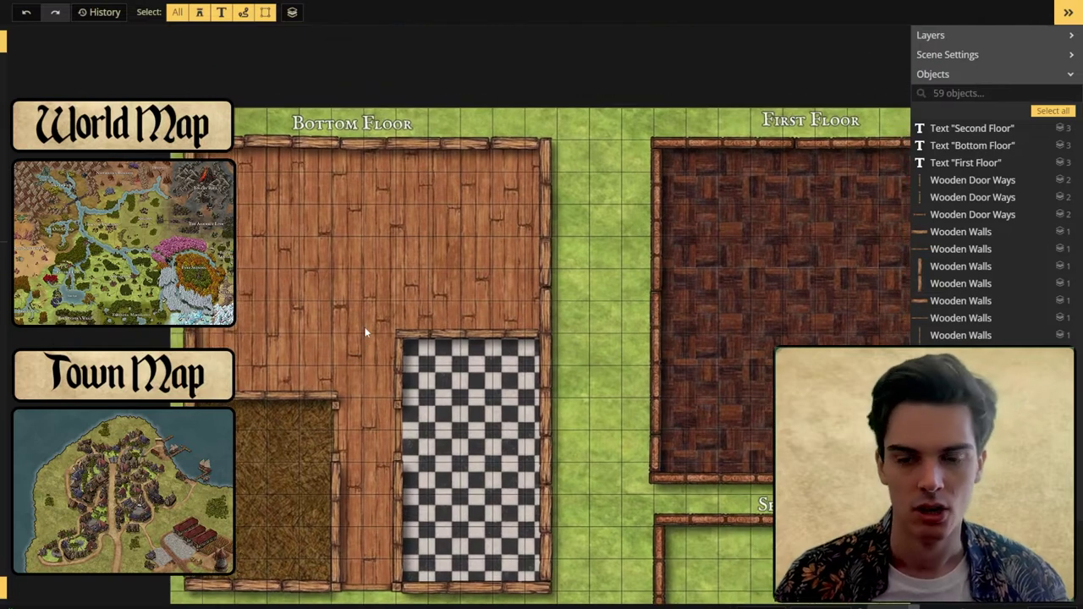
{"action": "left_click", "coordinate": [4, 111]}
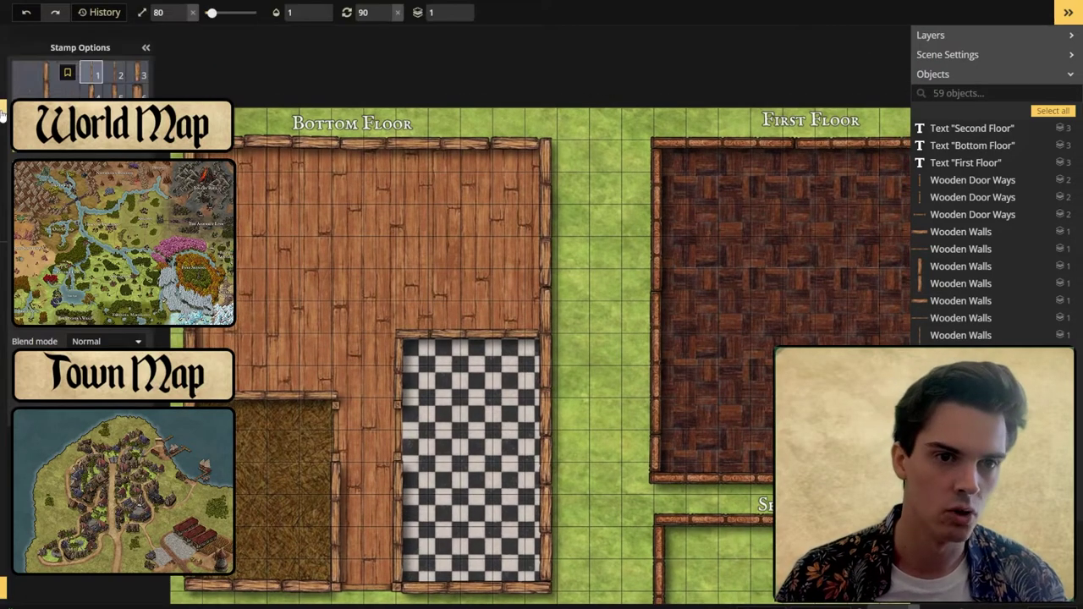
{"action": "left_click", "coordinate": [37, 85]}
{"action": "left_click", "coordinate": [271, 39]}
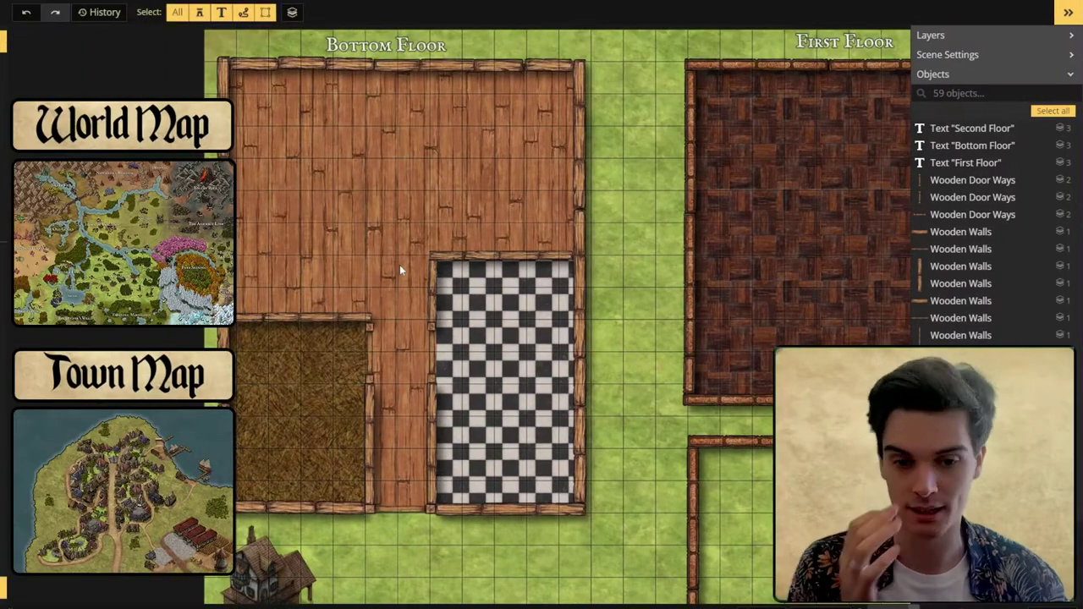
{"action": "left_click_drag", "start_coordinate": [399, 265], "coordinate": [364, 329]}
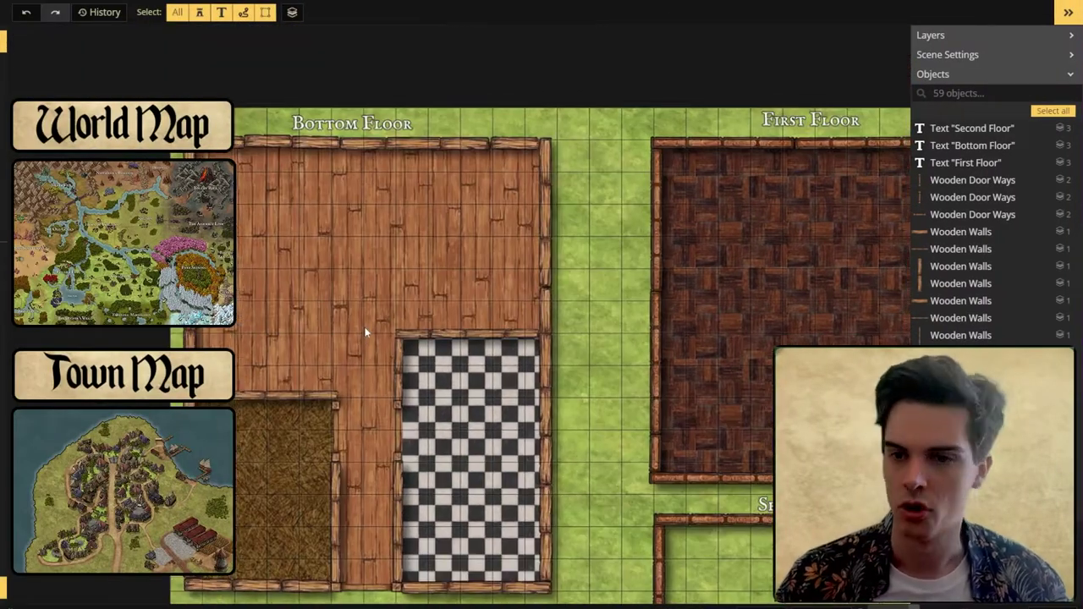
{"action": "left_click", "coordinate": [4, 110]}
{"action": "left_click", "coordinate": [36, 83]}
{"action": "left_click", "coordinate": [254, 39]}
{"action": "type", "text": "Stair"}
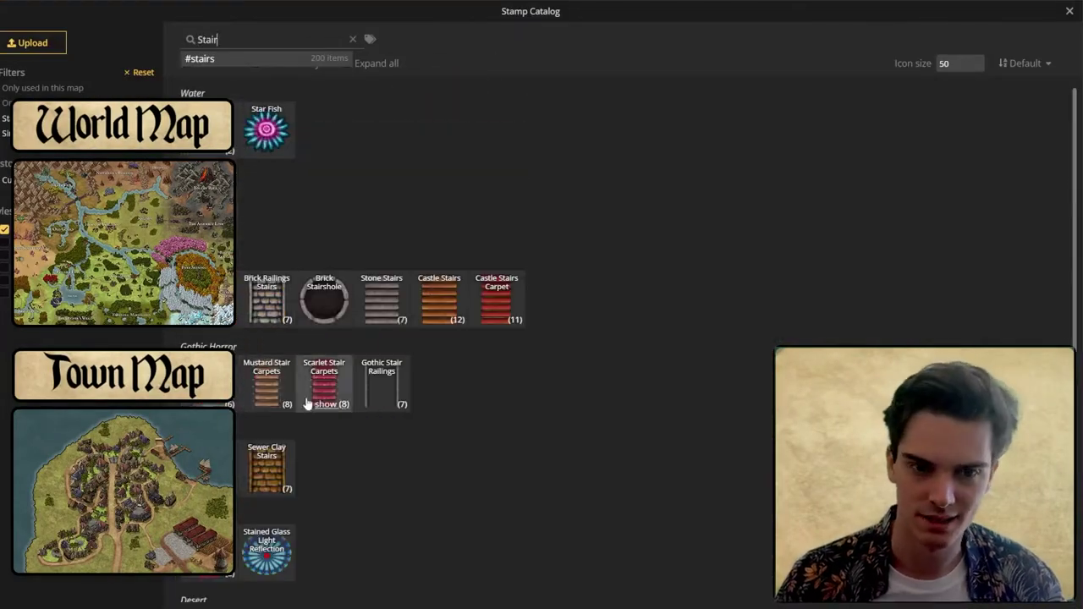
{"action": "left_click", "coordinate": [388, 572]}
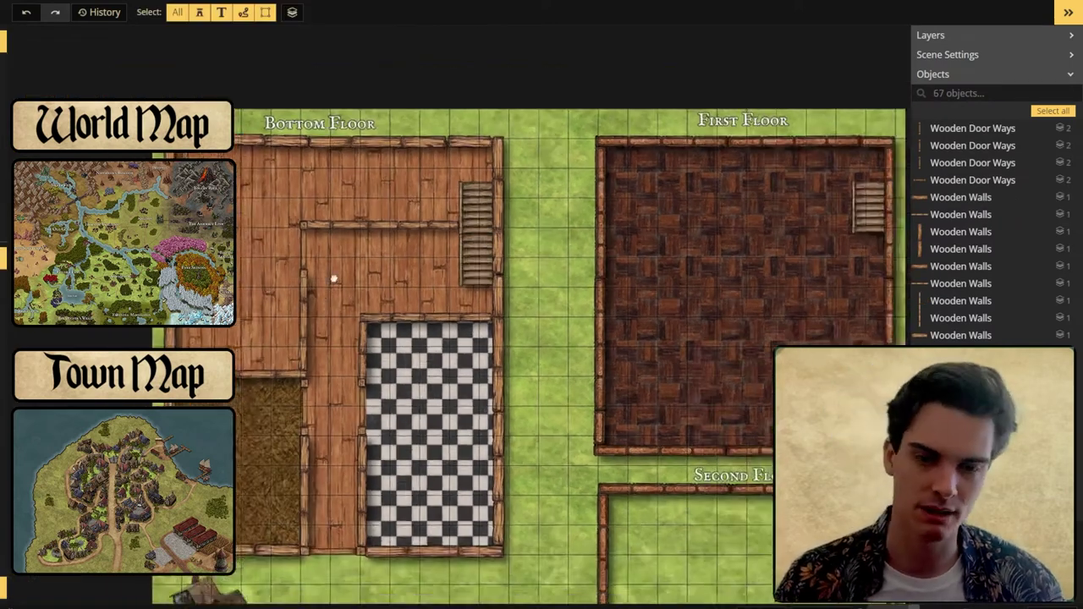
- Add two vertical wooden walls between the Bottom Floor's top wall and the interior wall beside the staircase
{"action": "scroll", "coordinate": [424, 366], "scroll_direction": "up", "scroll_amount": 3}
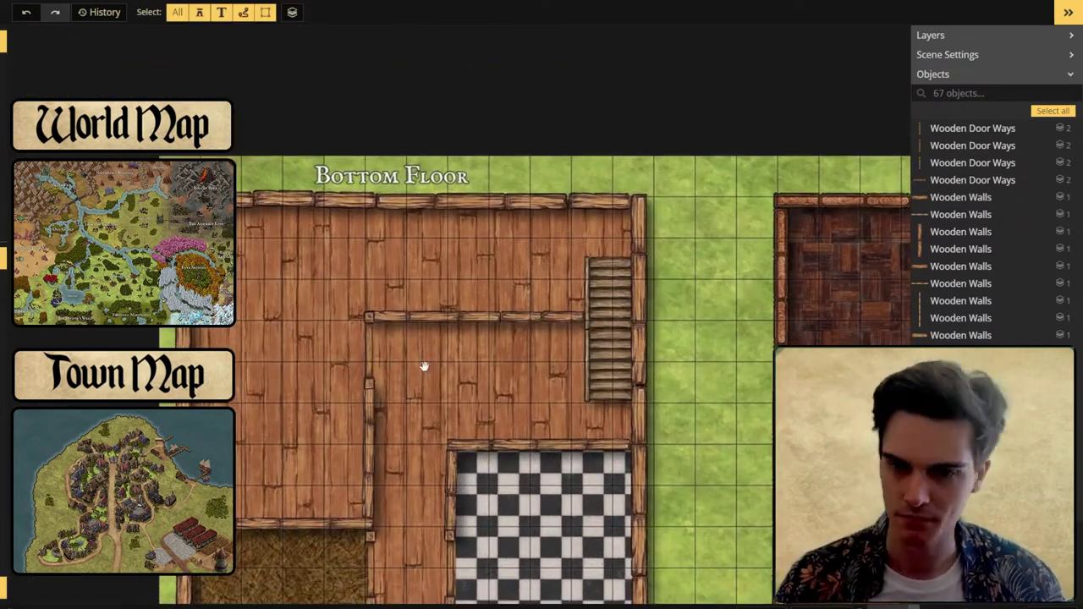
{"action": "key", "text": "s"}
{"action": "left_click_drag", "start_coordinate": [493, 271], "coordinate": [557, 169]}
{"action": "left_click_drag", "start_coordinate": [494, 270], "coordinate": [502, 260]}
{"action": "left_click", "coordinate": [584, 261]}
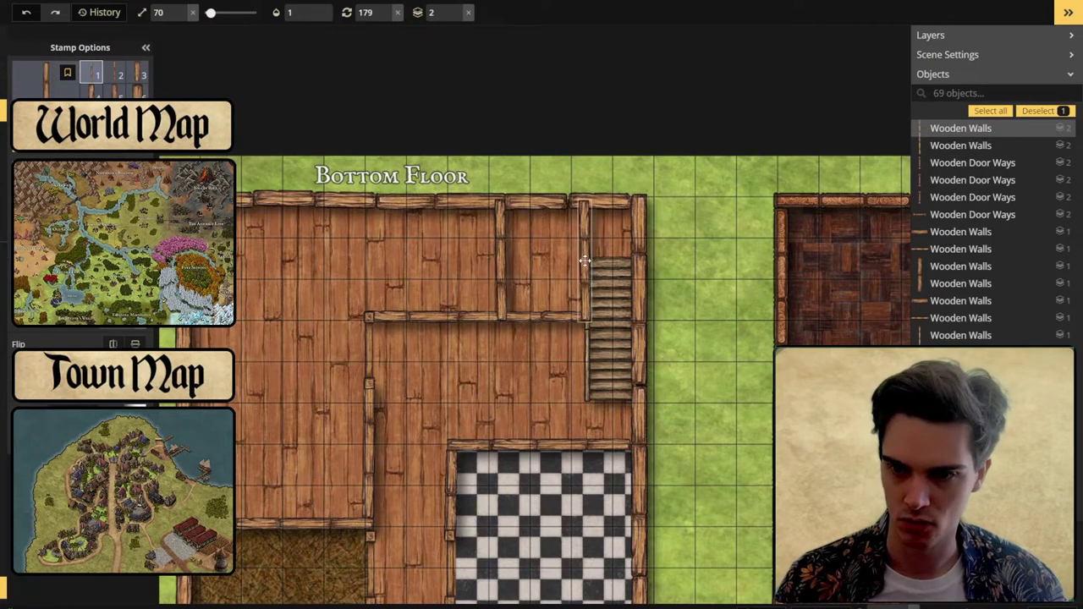
- Send the wall next to the staircase to layer -1 and shorten it to end above the stairs
{"action": "left_click", "coordinate": [606, 188]}
{"action": "left_click", "coordinate": [626, 285]}
{"action": "left_click", "coordinate": [624, 283]}
{"action": "scroll", "coordinate": [624, 235], "scroll_direction": "up", "scroll_amount": 1}
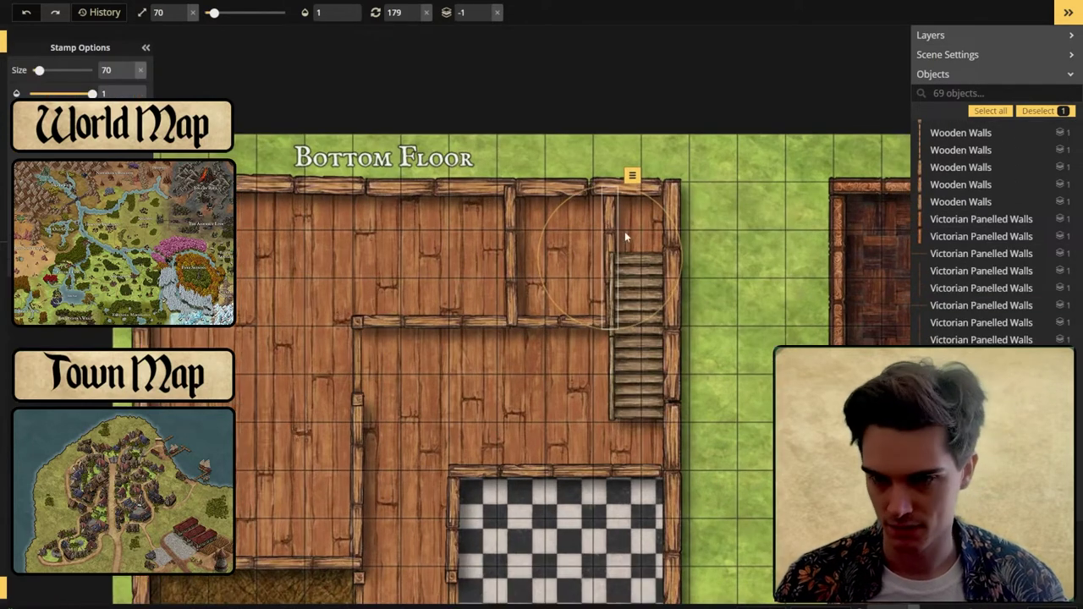
{"action": "left_click_drag", "start_coordinate": [617, 159], "coordinate": [615, 155]}
{"action": "left_click_drag", "start_coordinate": [600, 233], "coordinate": [611, 224]}
- Copy a doorway stamp, turn it horizontal and fit it into the interior wall beside the staircase, deleting the wall piece it replaces
{"action": "left_click_drag", "start_coordinate": [360, 341], "coordinate": [489, 331], "text": "alt"}
{"action": "left_click_drag", "start_coordinate": [515, 384], "coordinate": [620, 317]}
{"action": "left_click", "coordinate": [588, 319]}
{"action": "key", "text": "Delete"}
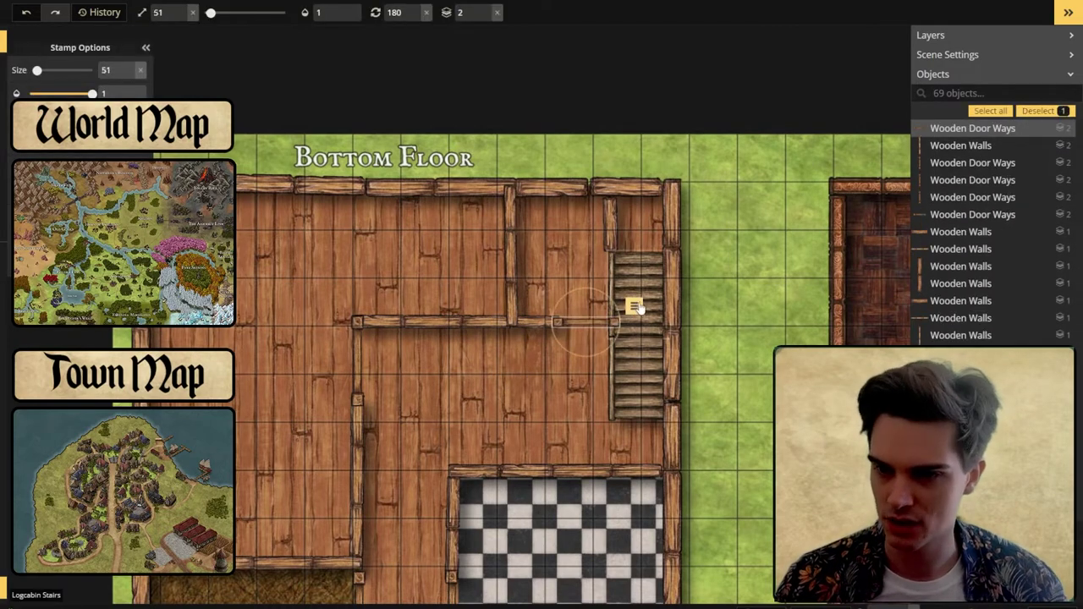
{"action": "left_click", "coordinate": [633, 305]}
{"action": "left_click", "coordinate": [669, 400]}
{"action": "scroll", "coordinate": [666, 410], "scroll_direction": "up", "scroll_amount": 1}
{"action": "left_click", "coordinate": [667, 405]}
{"action": "left_click", "coordinate": [569, 295]}
{"action": "left_click", "coordinate": [614, 391]}
- Resize the vertical wall dividing the upper rooms to 59 so it fits between the top wall and the interior wall
{"action": "left_click_drag", "start_coordinate": [511, 302], "coordinate": [472, 331]}
{"action": "left_click", "coordinate": [460, 309]}
{"action": "scroll", "coordinate": [460, 309], "scroll_direction": "down", "scroll_amount": 4}
{"action": "scroll", "coordinate": [461, 305], "scroll_direction": "up", "scroll_amount": 2}
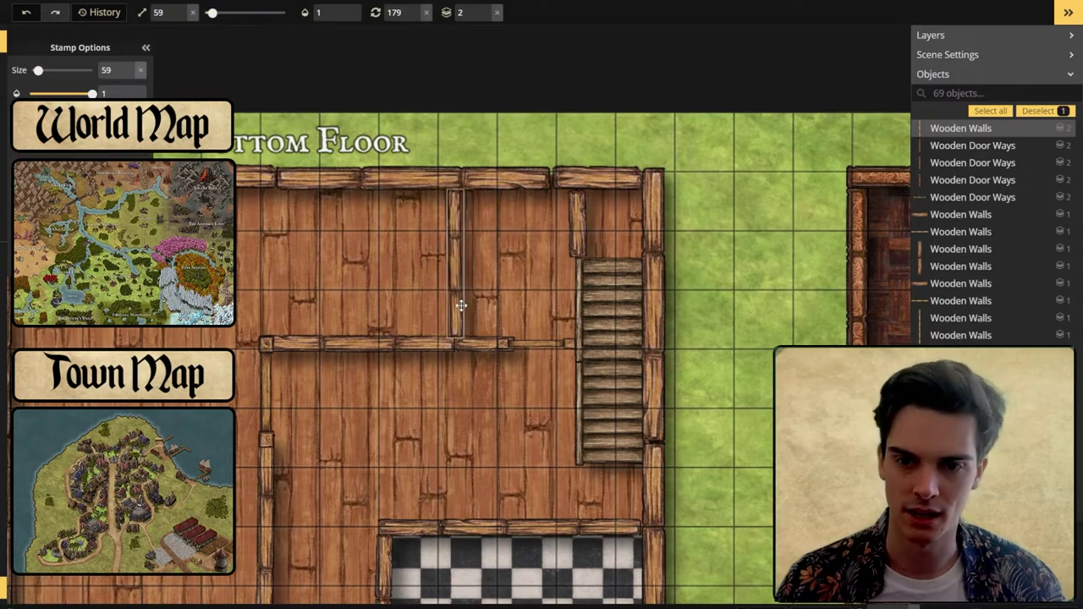
{"action": "left_click", "coordinate": [377, 369]}
- Resize the short wall above the staircase to 64 and deselect it
{"action": "scroll", "coordinate": [375, 367], "scroll_direction": "down", "scroll_amount": 2}
{"action": "left_click", "coordinate": [493, 299]}
{"action": "scroll", "coordinate": [495, 301], "scroll_direction": "up", "scroll_amount": 1}
{"action": "scroll", "coordinate": [513, 406], "scroll_direction": "up", "scroll_amount": 1}
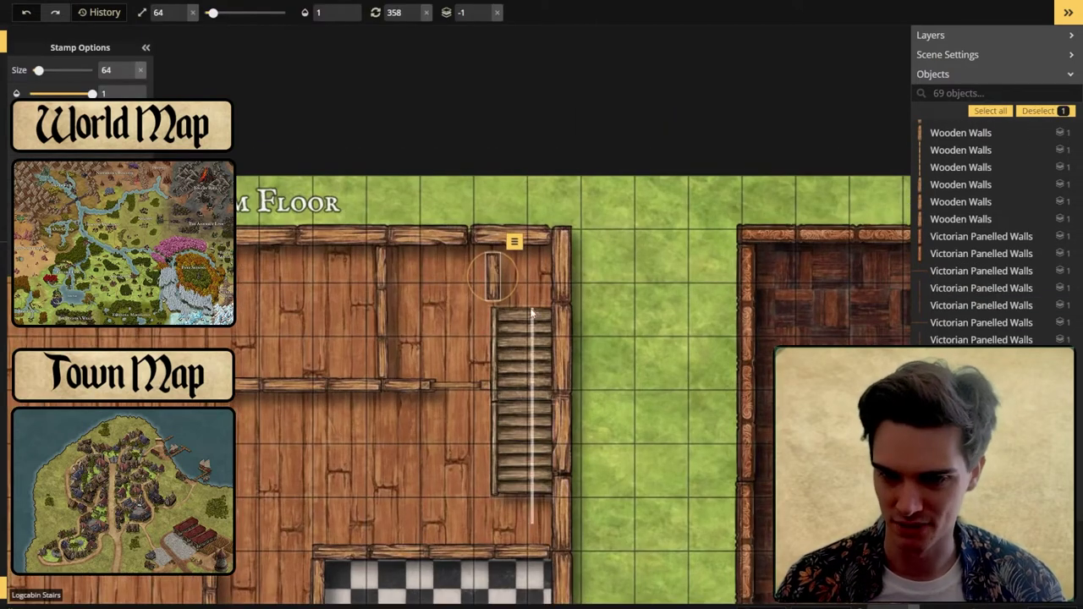
{"action": "key", "text": "Escape"}
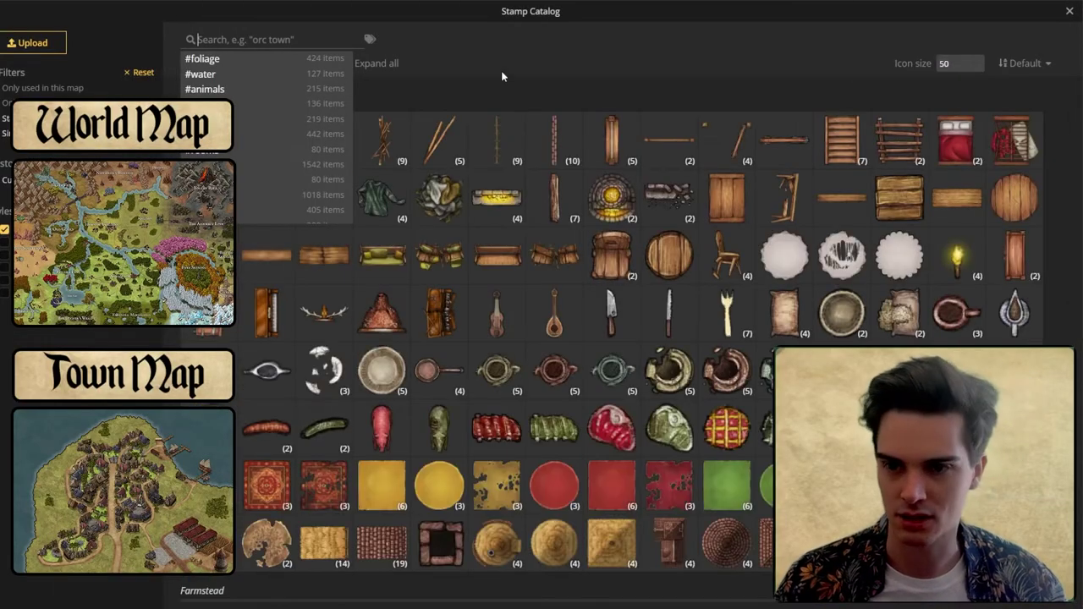
- Place a top-view bucket stamp of size 53 in the upper corner of the small room beside the staircase
{"action": "left_click", "coordinate": [501, 70]}
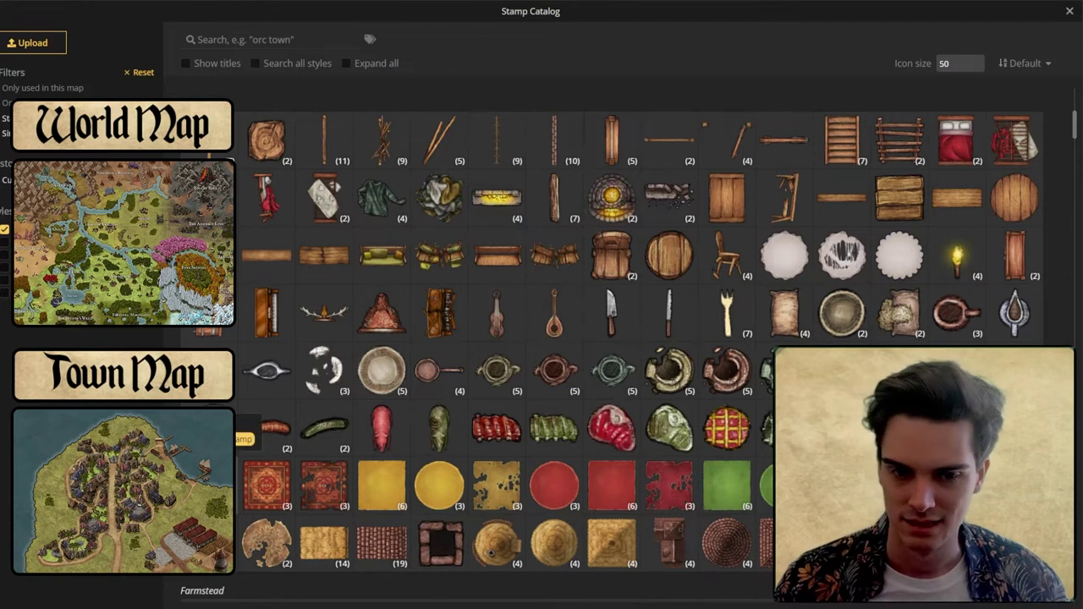
{"action": "left_click", "coordinate": [243, 439]}
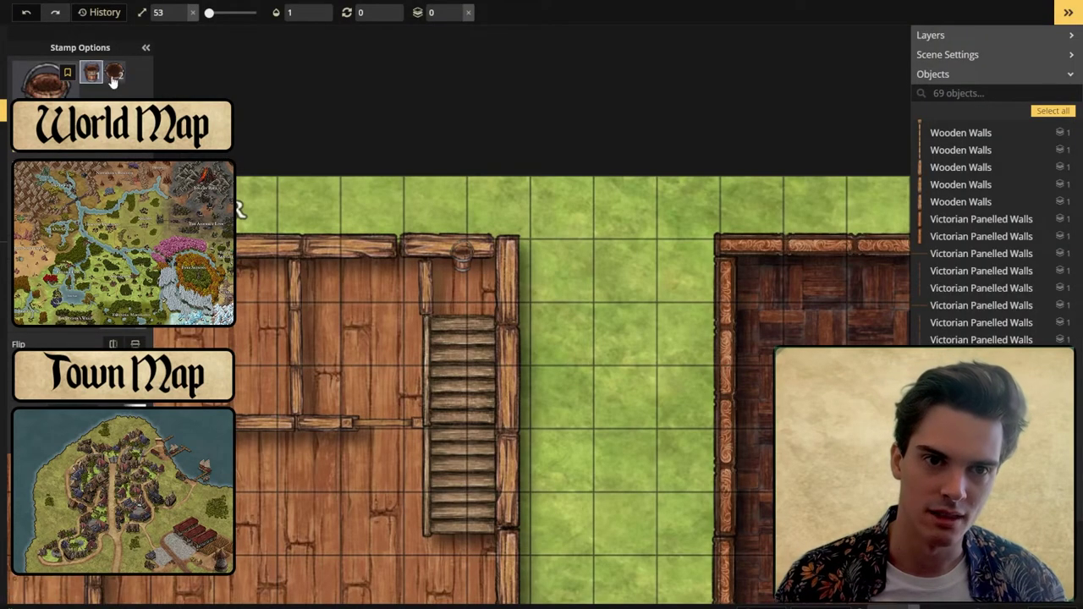
{"action": "left_click", "coordinate": [112, 75]}
{"action": "scroll", "coordinate": [322, 309], "scroll_direction": "up", "scroll_amount": 2}
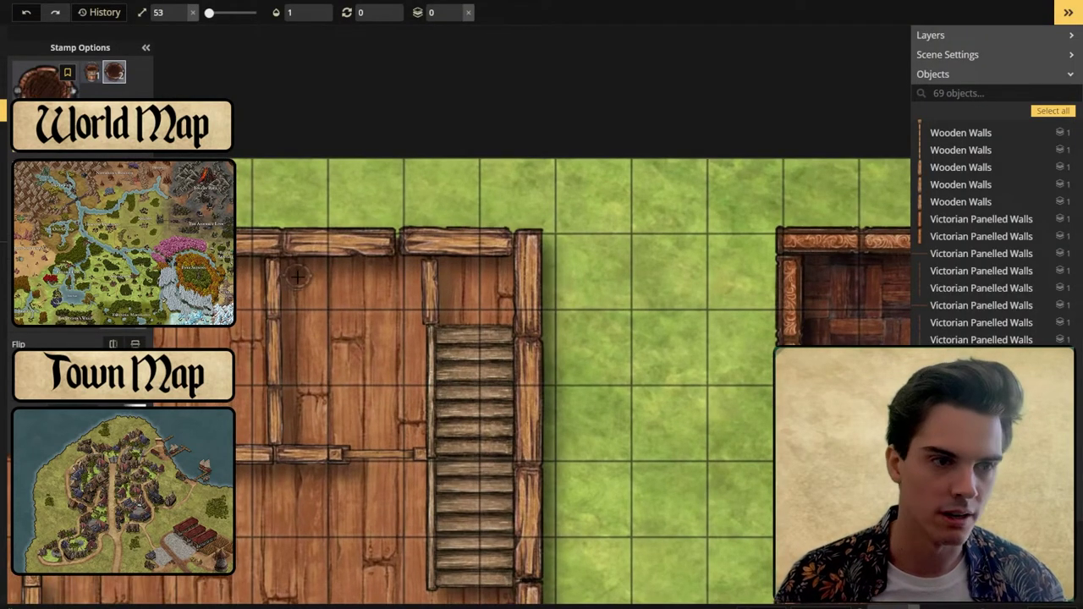
{"action": "left_click", "coordinate": [298, 275]}
- Line up three large barrels, size 63 and rotated 270, along the outer wall in the lower corner of the straw-floored room
{"action": "key", "text": "c"}
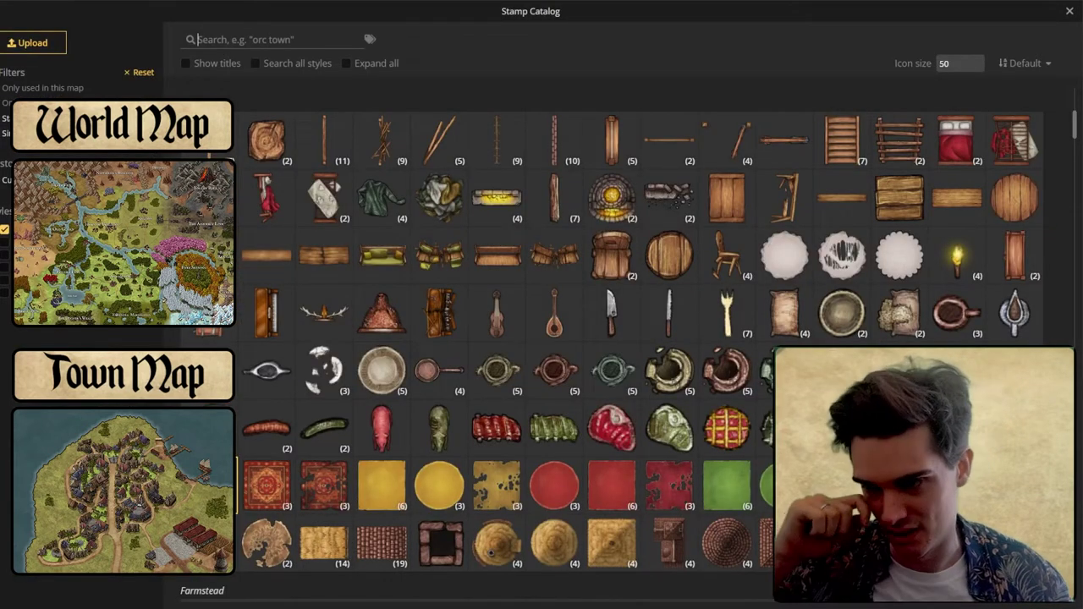
{"action": "scroll", "coordinate": [412, 413], "scroll_direction": "down", "scroll_amount": 5}
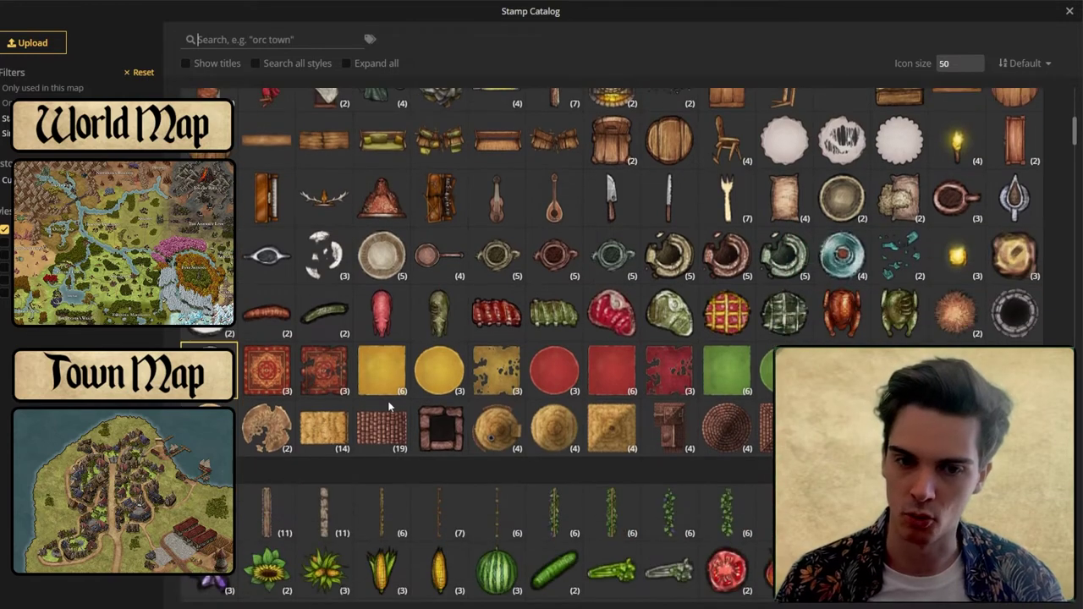
{"action": "scroll", "coordinate": [412, 413], "scroll_direction": "down", "scroll_amount": 8}
{"action": "scroll", "coordinate": [415, 407], "scroll_direction": "up", "scroll_amount": 2}
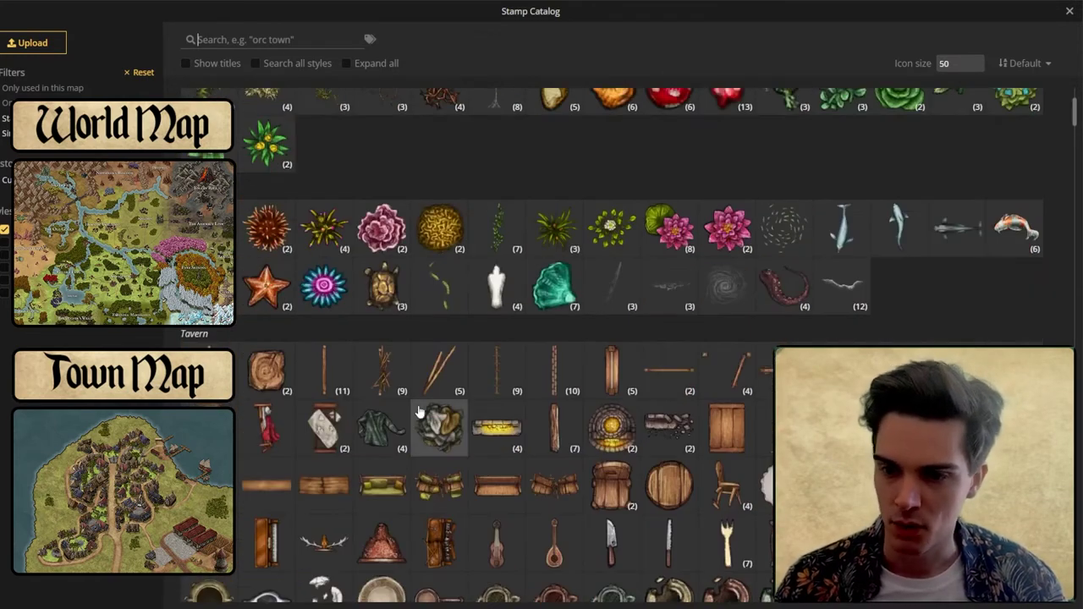
{"action": "scroll", "coordinate": [580, 389], "scroll_direction": "down", "scroll_amount": 3}
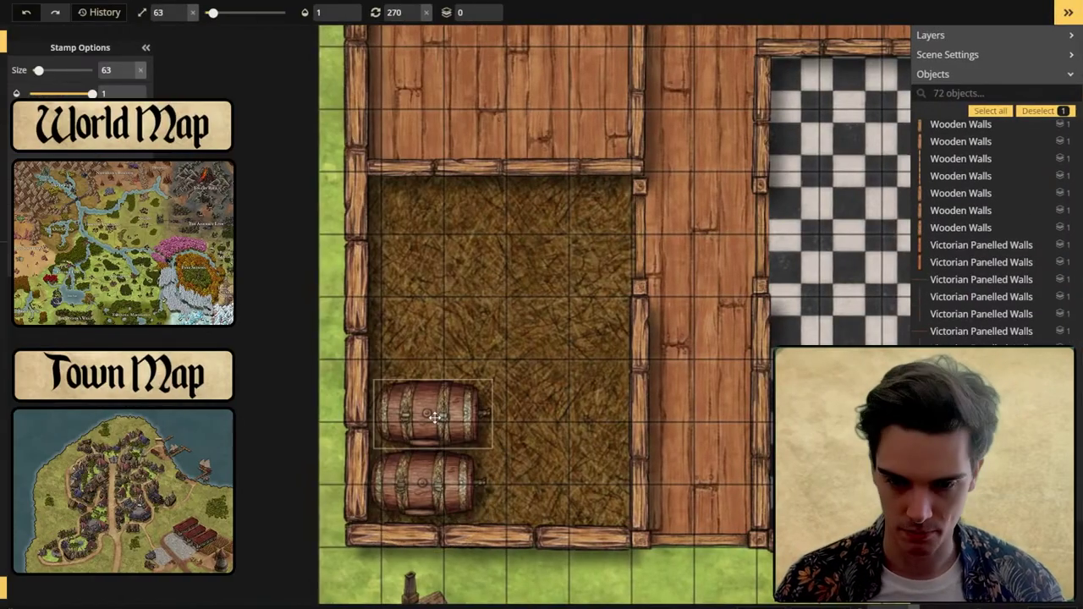
{"action": "left_click", "coordinate": [433, 416]}
{"action": "left_click", "coordinate": [428, 336]}
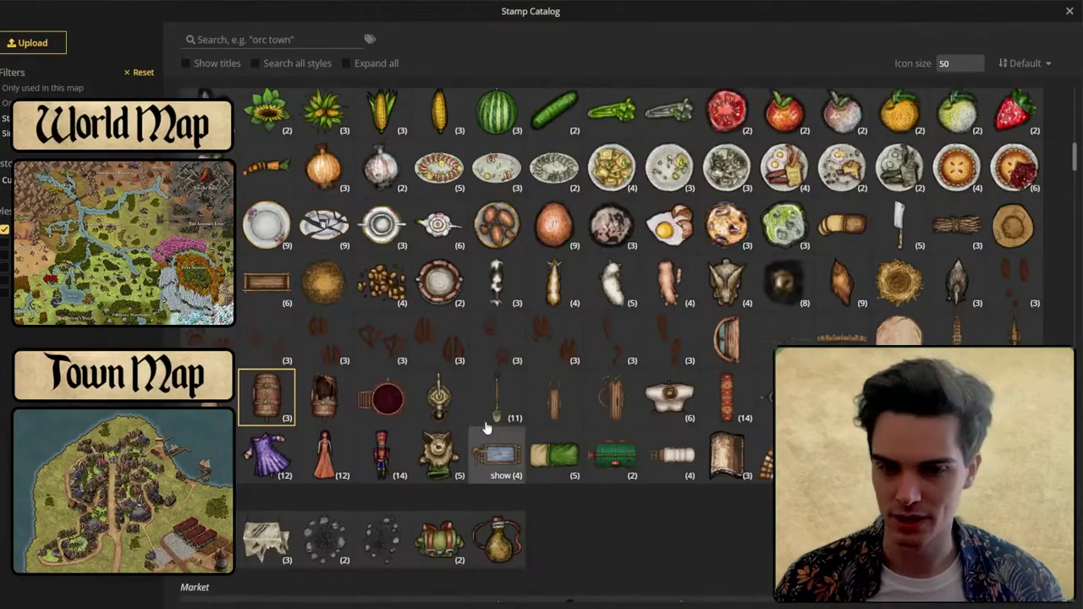
- Place three upright barrels seen from above in the straw-floored room's upper corner and a waterskin on the crate in the opposite corner
{"action": "scroll", "coordinate": [486, 423], "scroll_direction": "up", "scroll_amount": 4}
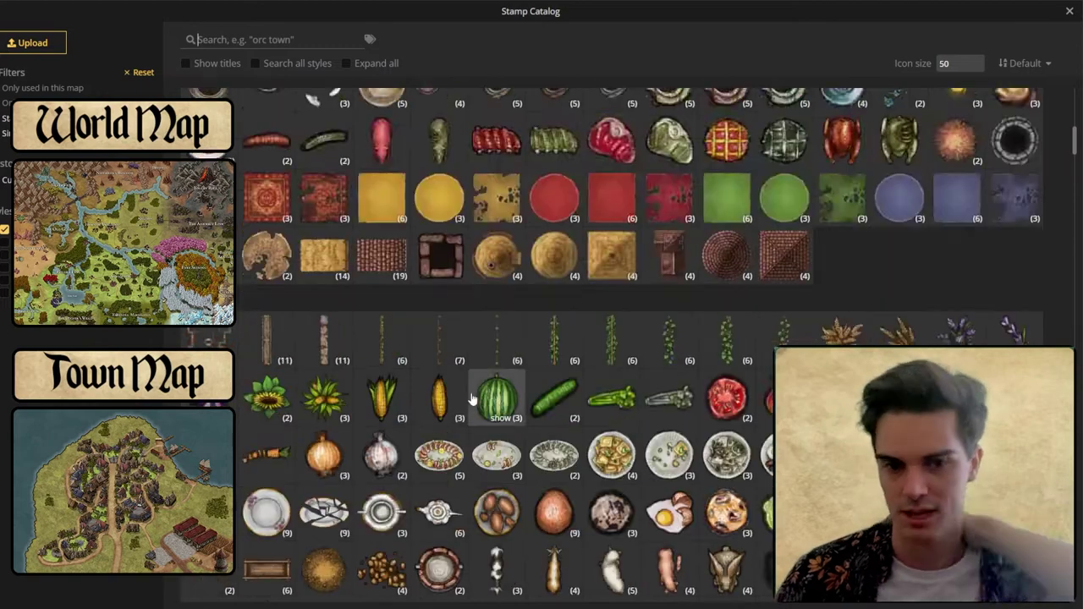
{"action": "scroll", "coordinate": [482, 254], "scroll_direction": "down", "scroll_amount": 8}
{"action": "left_click", "coordinate": [342, 393]}
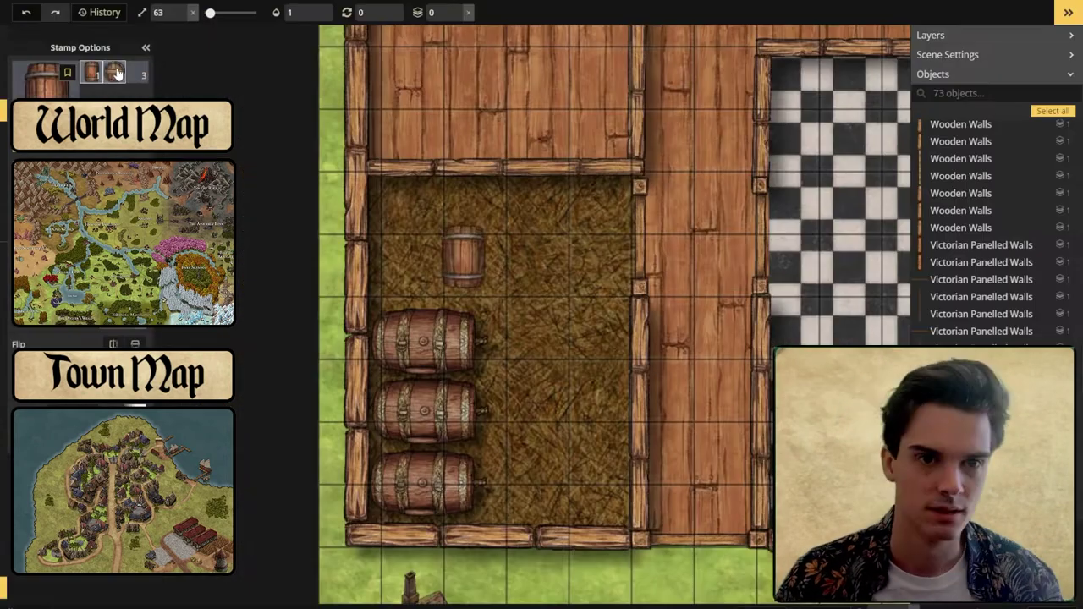
{"action": "left_click", "coordinate": [114, 73]}
{"action": "left_click", "coordinate": [396, 203]}
{"action": "left_click", "coordinate": [454, 204]}
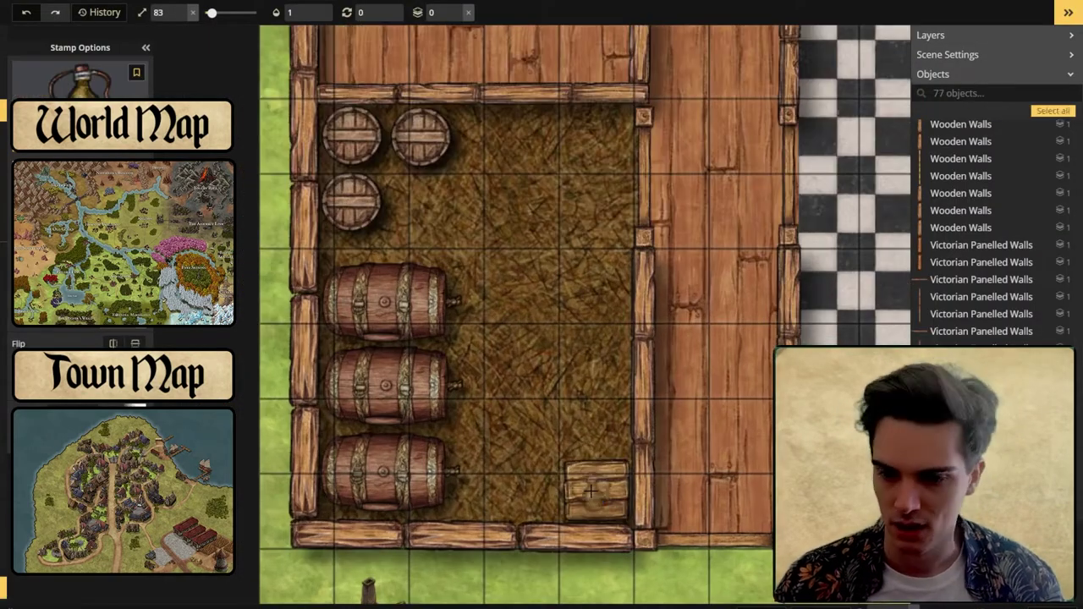
{"action": "left_click", "coordinate": [583, 493]}
- Place a small red bucket-and-tool stamp and an upright shovel, size 63, along opposite walls of the small room beside the staircase
{"action": "left_click", "coordinate": [42, 80]}
{"action": "left_click", "coordinate": [479, 455]}
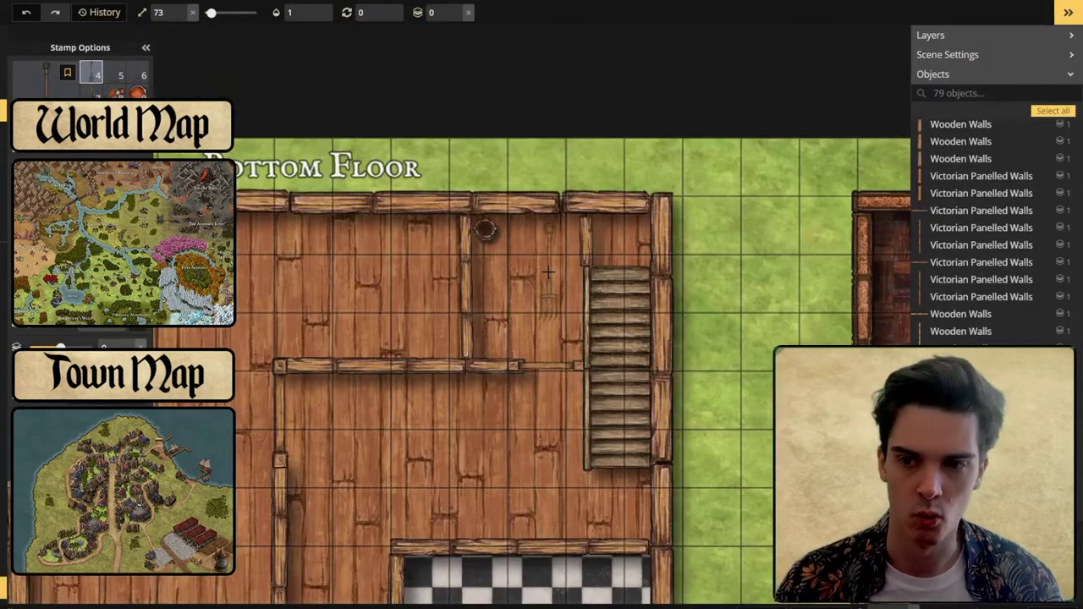
{"action": "scroll", "coordinate": [548, 271], "scroll_direction": "up", "scroll_amount": 3}
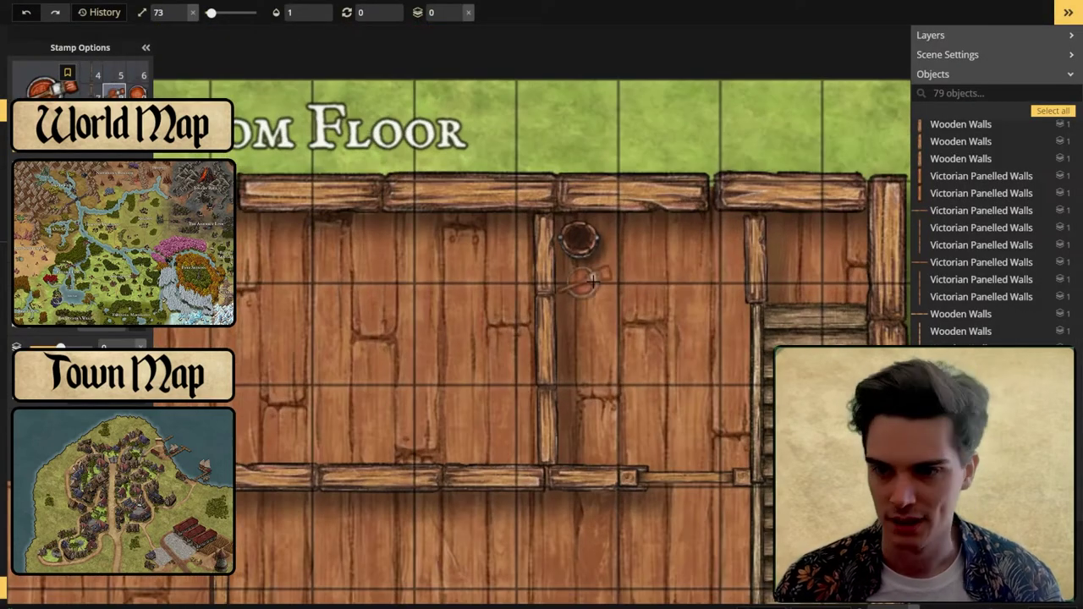
{"action": "left_click", "coordinate": [603, 444]}
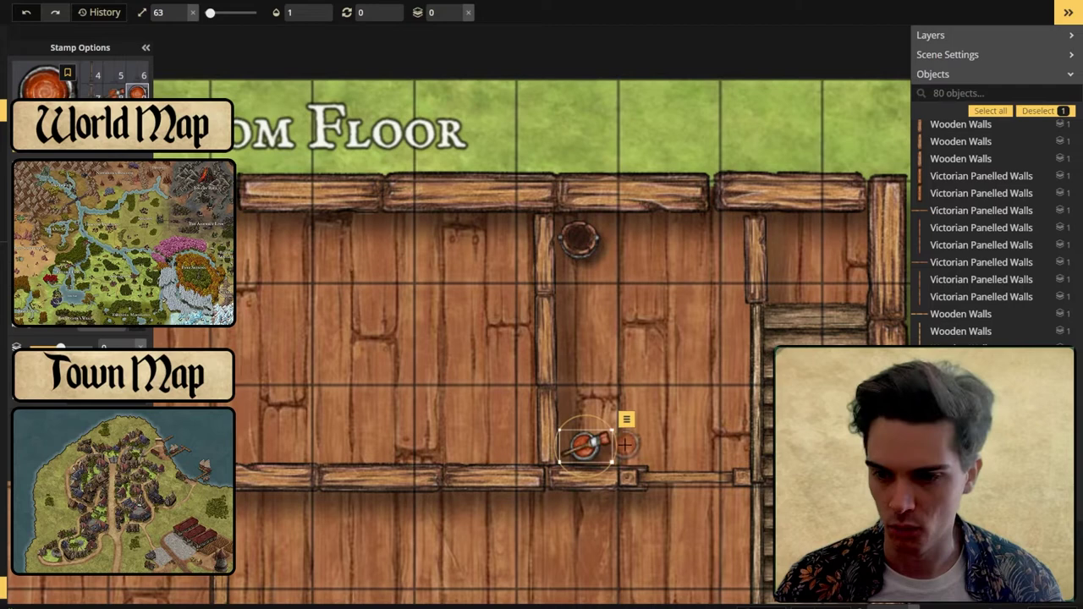
{"action": "key", "text": "1"}
{"action": "left_click", "coordinate": [725, 319]}
{"action": "scroll", "coordinate": [725, 319], "scroll_direction": "down", "scroll_amount": 2}
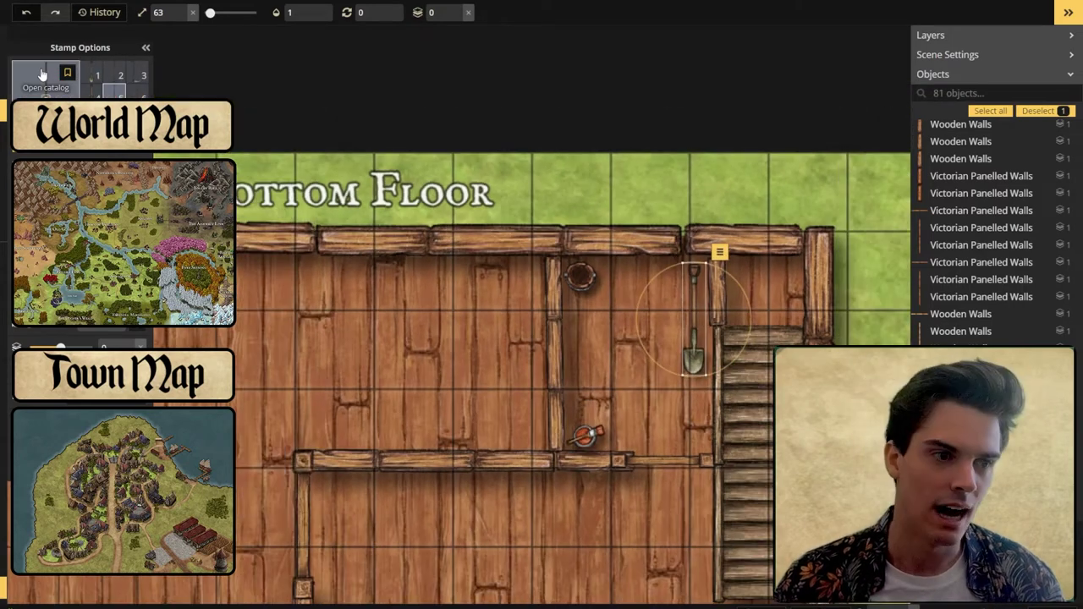
- Add a crate, a bundle of sticks and boots beside the staircase, and put a kitchen sink of size 98 in the checkered kitchen's corner
{"action": "left_click", "coordinate": [43, 73]}
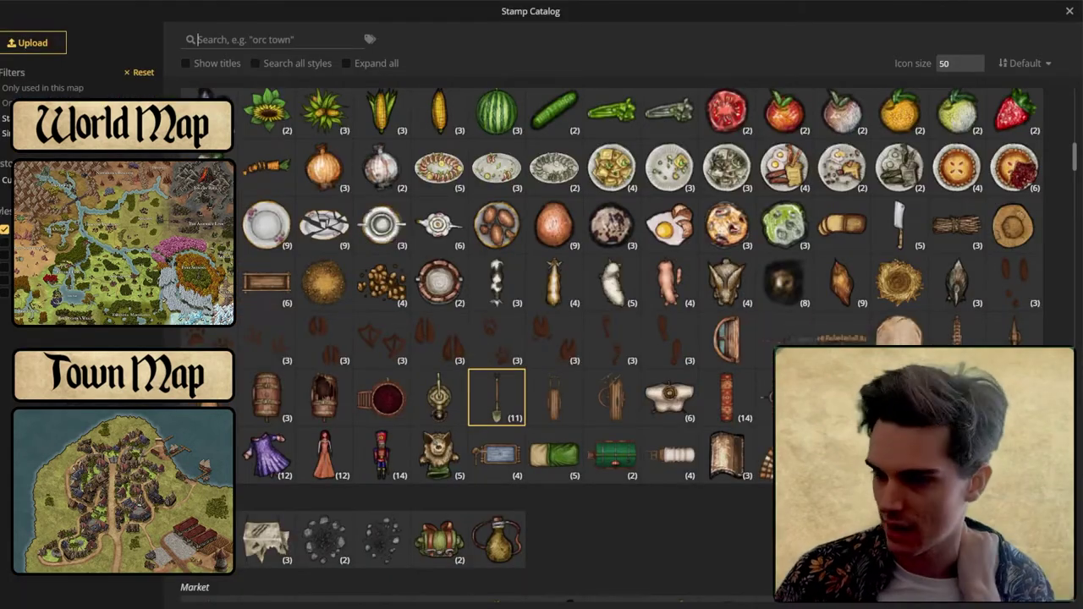
{"action": "scroll", "coordinate": [837, 397], "scroll_direction": "down", "scroll_amount": 2}
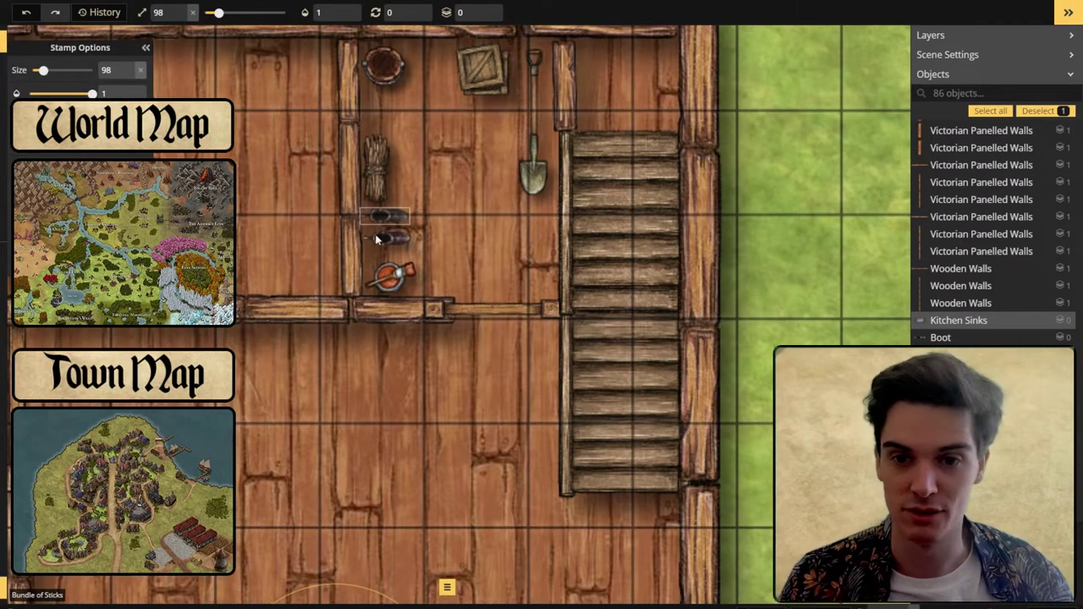
{"action": "scroll", "coordinate": [402, 224], "scroll_direction": "down", "scroll_amount": 1}
{"action": "left_click_drag", "start_coordinate": [481, 288], "coordinate": [383, 356]}
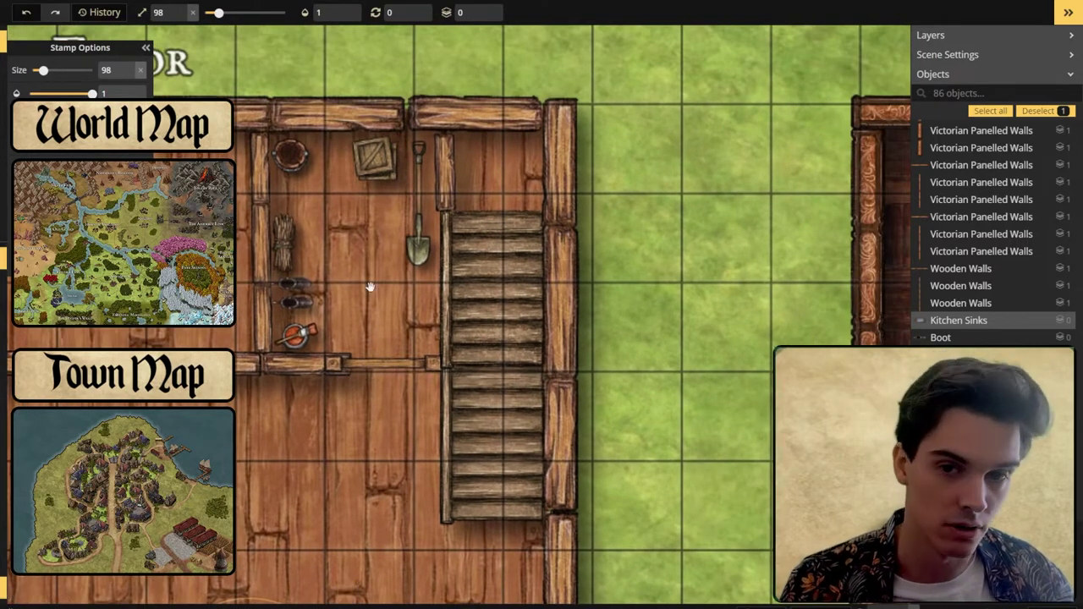
{"action": "left_click_drag", "start_coordinate": [369, 286], "coordinate": [369, 214]}
{"action": "scroll", "coordinate": [415, 305], "scroll_direction": "down", "scroll_amount": 2}
{"action": "left_click_drag", "start_coordinate": [384, 348], "coordinate": [402, 90]}
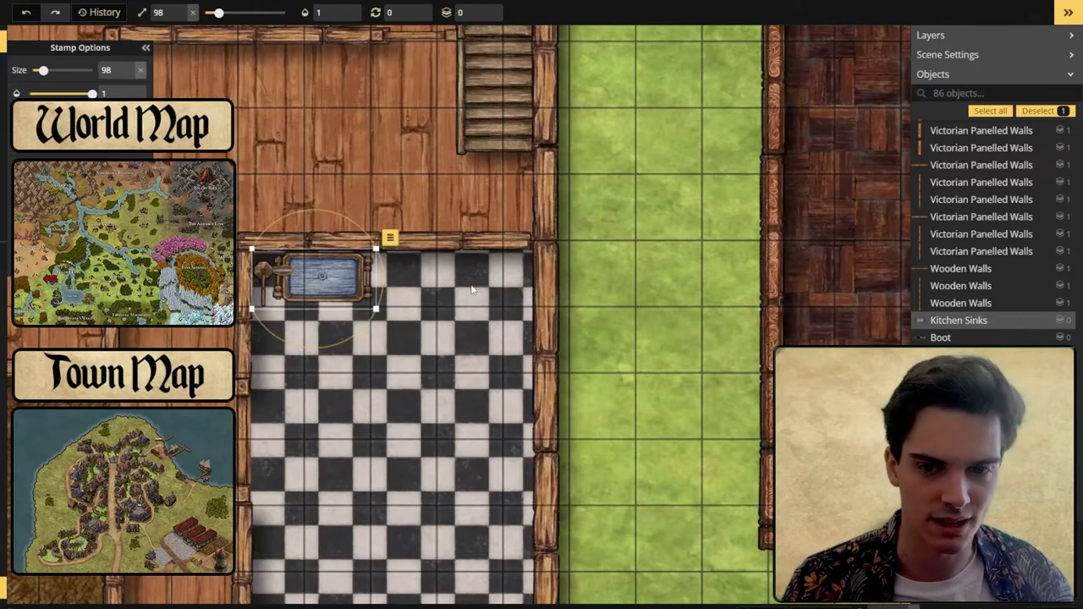
- Fill the tray on the kitchen's side table with overlapping Fancy cutlery stamps laid horizontally
{"action": "key", "text": "v"}
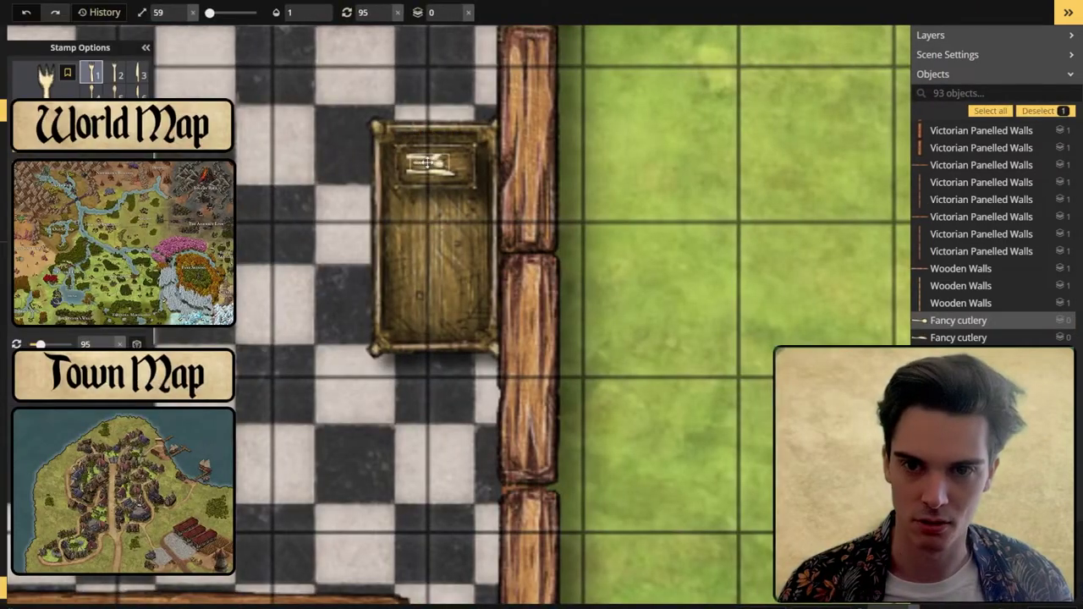
{"action": "left_click", "coordinate": [427, 163]}
{"action": "left_click", "coordinate": [443, 159]}
{"action": "left_click", "coordinate": [442, 166]}
{"action": "left_click", "coordinate": [442, 171]}
{"action": "left_click", "coordinate": [443, 167]}
{"action": "left_click", "coordinate": [432, 173]}
{"action": "left_click", "coordinate": [432, 169]}
{"action": "left_click", "coordinate": [436, 176]}
{"action": "left_click", "coordinate": [429, 172]}
{"action": "left_click", "coordinate": [429, 176]}
{"action": "left_click", "coordinate": [432, 163]}
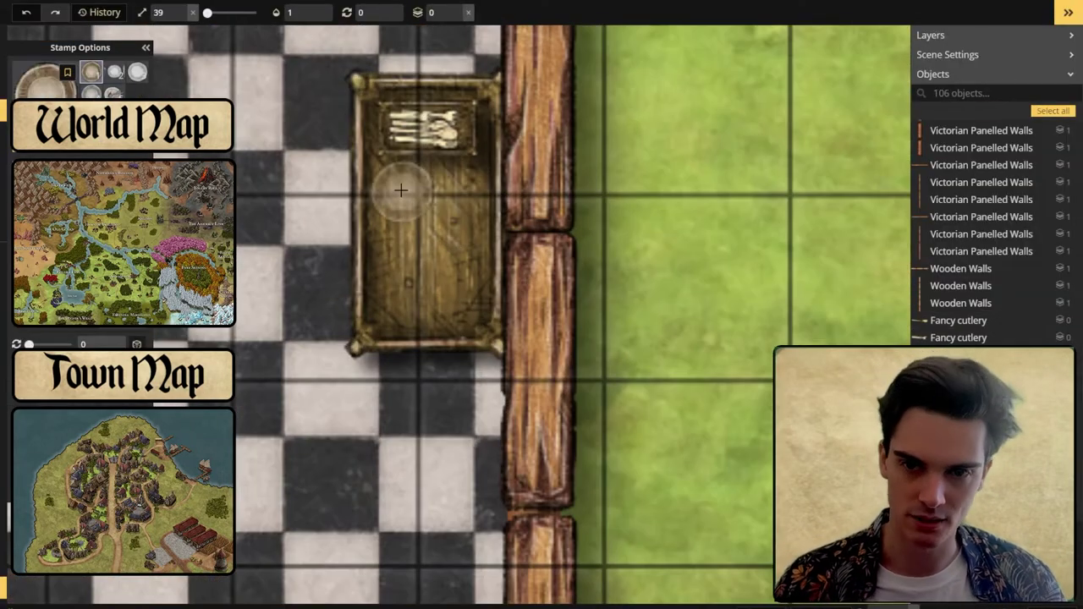
- Arrange plates of size 39 on the kitchen side table below the cutlery tray and delete one extra piece
{"action": "left_click", "coordinate": [435, 196]}
{"action": "left_click", "coordinate": [437, 258]}
{"action": "left_click", "coordinate": [434, 262]}
{"action": "left_click_drag", "start_coordinate": [434, 269], "coordinate": [436, 218]}
{"action": "left_click", "coordinate": [452, 188]}
{"action": "key", "text": "Delete"}
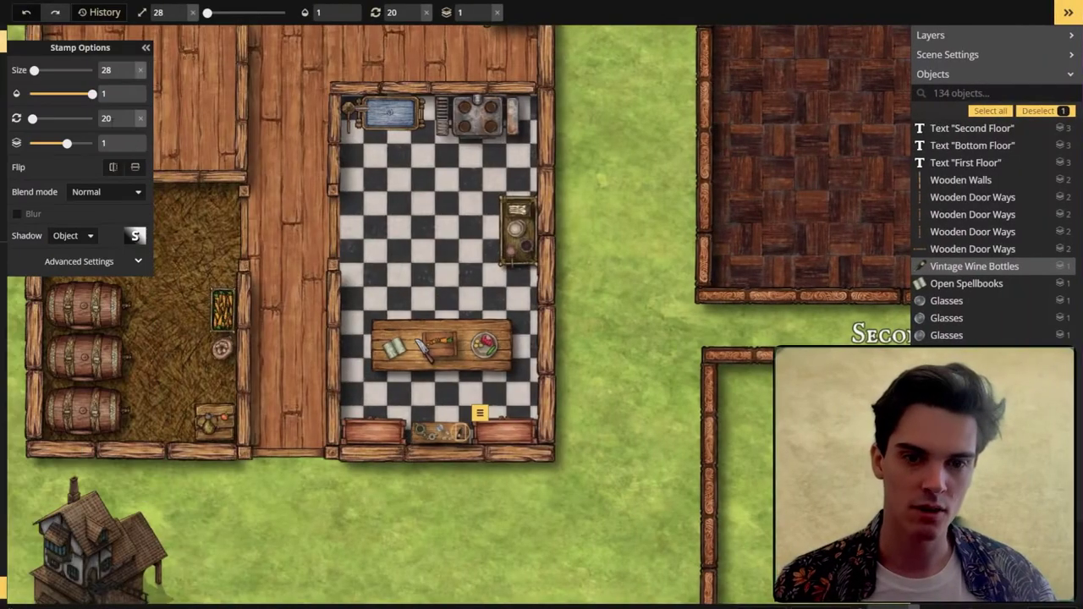
- Resize the wine bottle on the small table between the two red benches to 38 and deselect it
{"action": "scroll", "coordinate": [263, 266], "scroll_direction": "down", "scroll_amount": 3}
{"action": "left_click", "coordinate": [285, 263]}
{"action": "left_click_drag", "start_coordinate": [285, 262], "coordinate": [363, 380]}
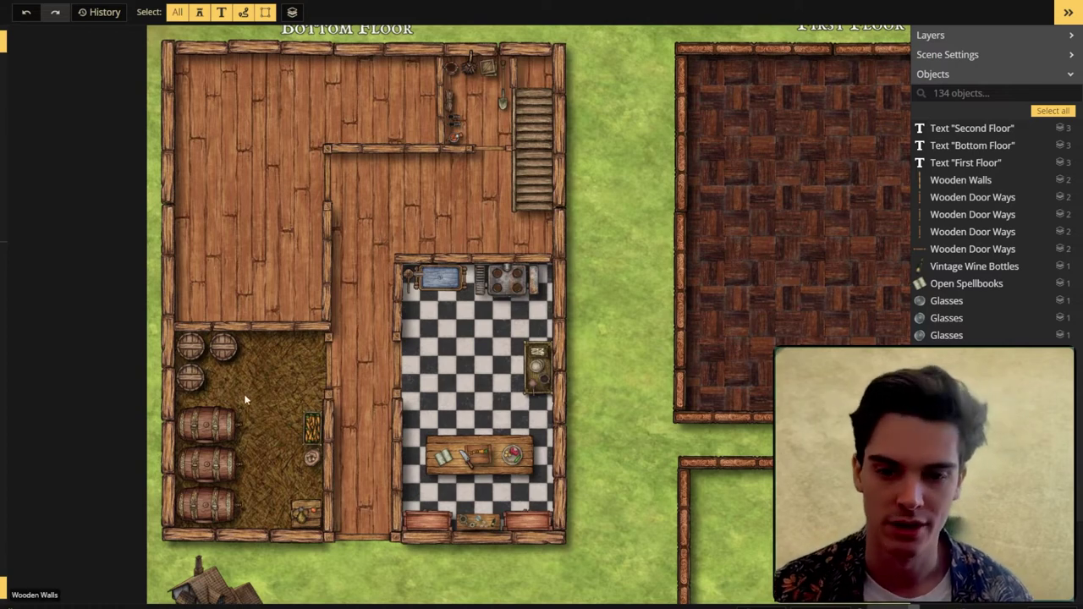
{"action": "scroll", "coordinate": [193, 507], "scroll_direction": "up", "scroll_amount": 3}
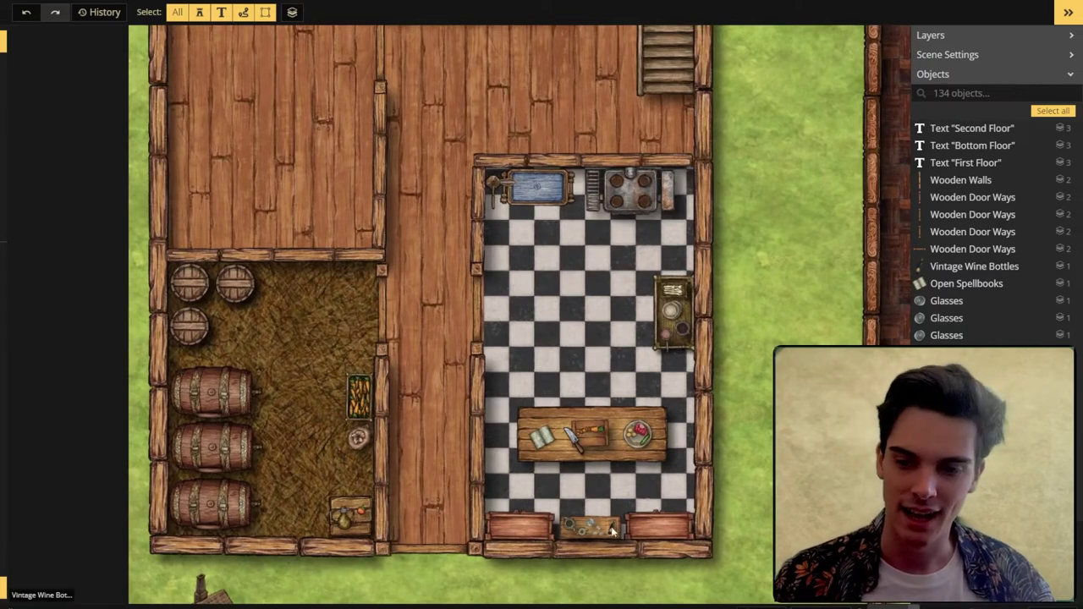
{"action": "left_click", "coordinate": [613, 530]}
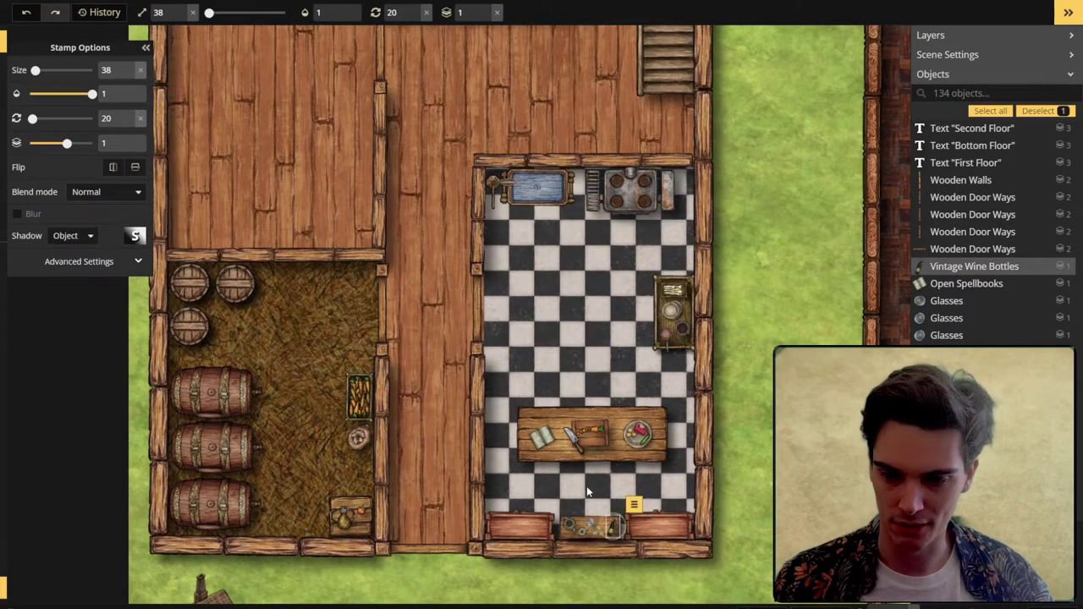
{"action": "left_click", "coordinate": [586, 488]}
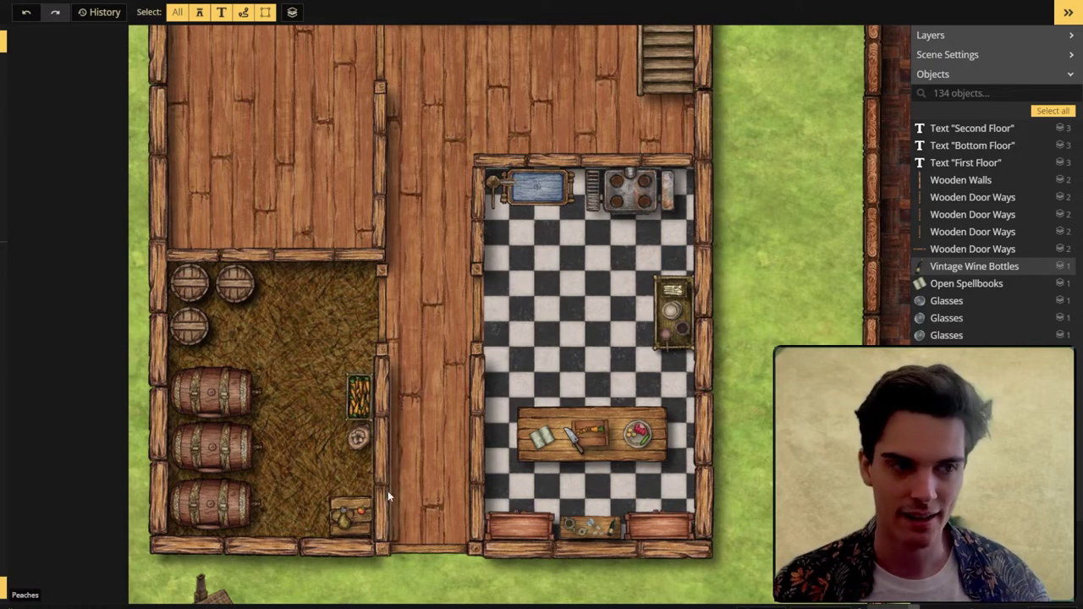
- Examine the furnished storage room and kitchen up close, including the side table, the long table and the benches
{"action": "scroll", "coordinate": [387, 491], "scroll_direction": "up", "scroll_amount": 3}
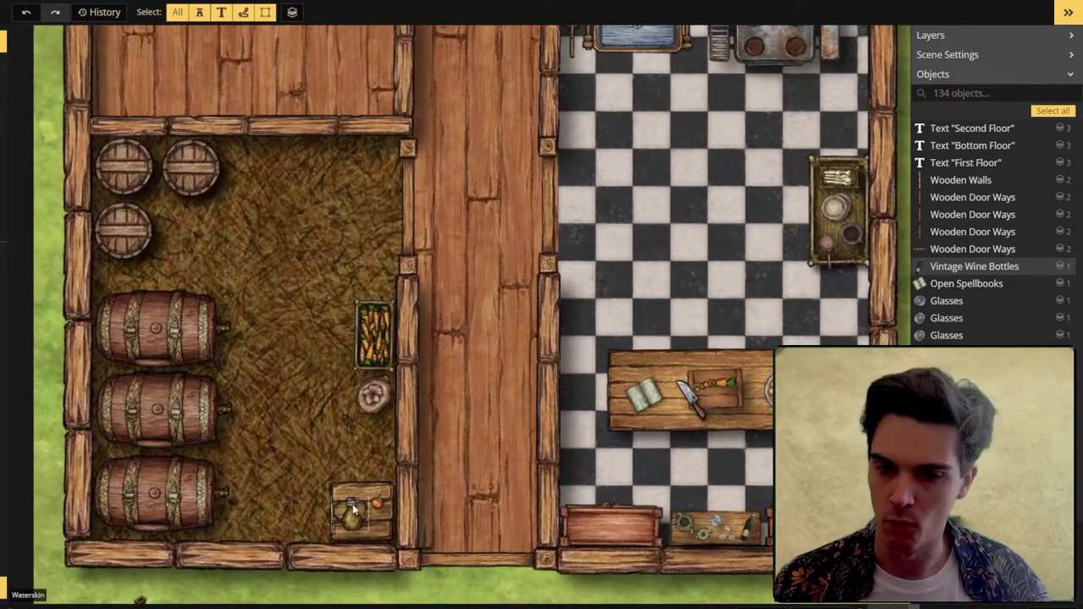
{"action": "scroll", "coordinate": [353, 508], "scroll_direction": "down", "scroll_amount": 1}
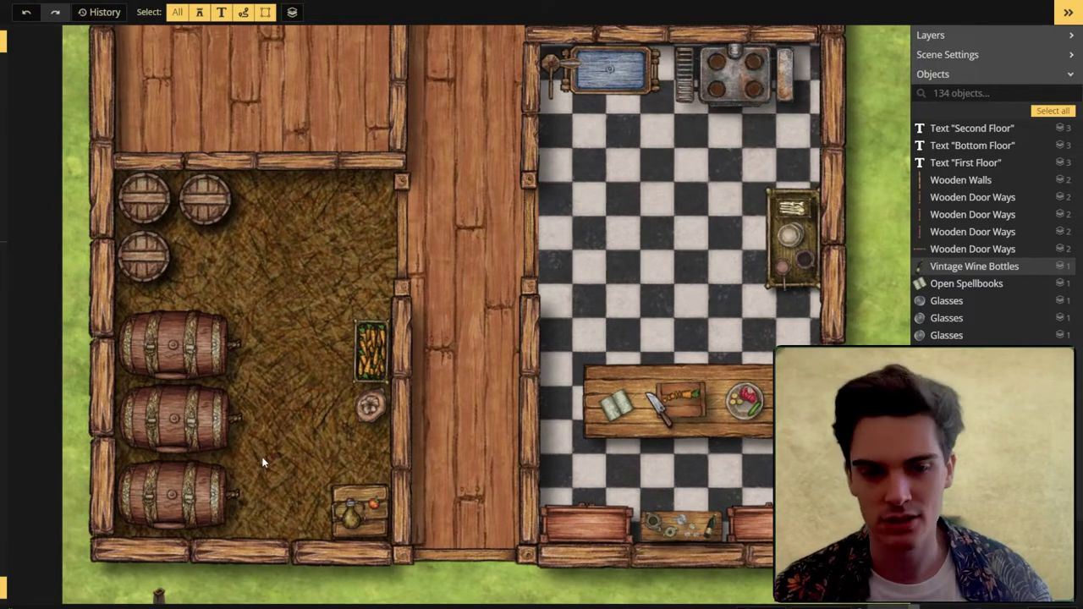
{"action": "scroll", "coordinate": [325, 399], "scroll_direction": "down", "scroll_amount": 2}
{"action": "left_click_drag", "start_coordinate": [389, 363], "coordinate": [251, 401]}
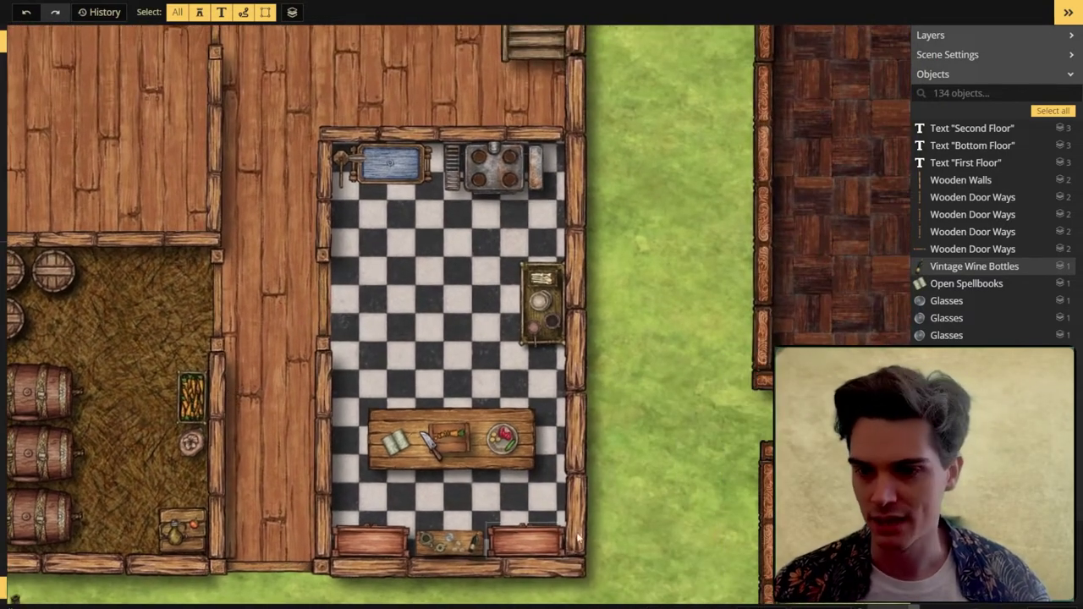
{"action": "left_click_drag", "start_coordinate": [587, 532], "coordinate": [576, 525]}
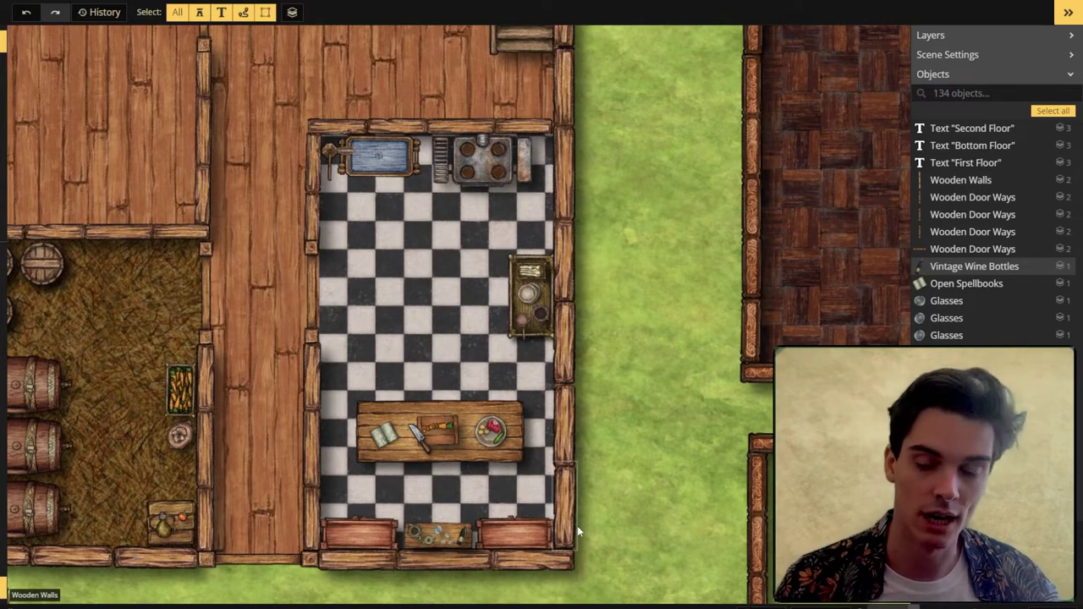
{"action": "scroll", "coordinate": [557, 346], "scroll_direction": "up", "scroll_amount": 3}
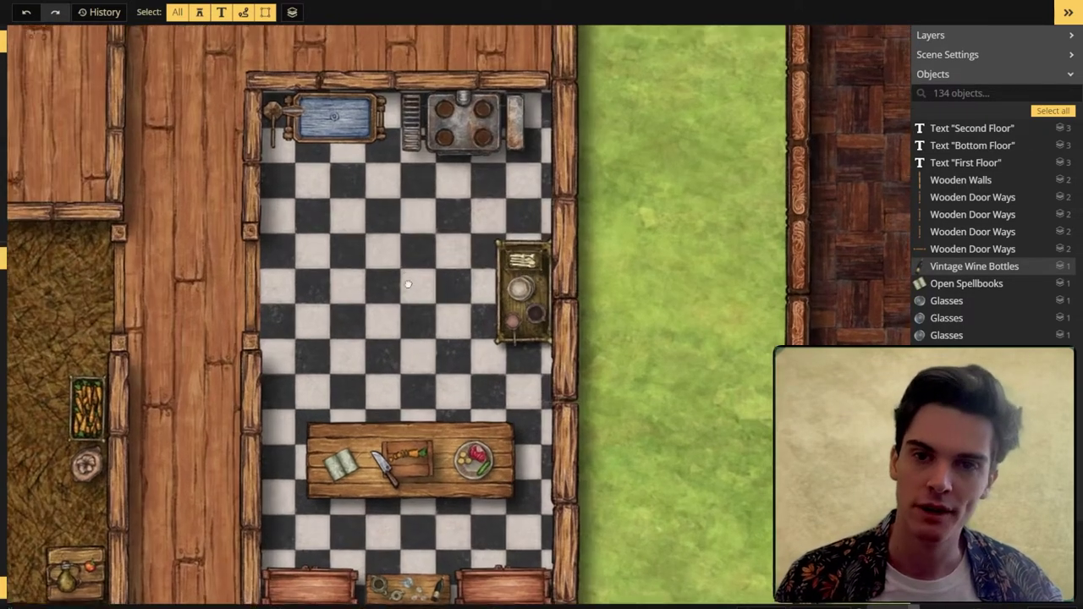
{"action": "scroll", "coordinate": [478, 360], "scroll_direction": "up", "scroll_amount": 2}
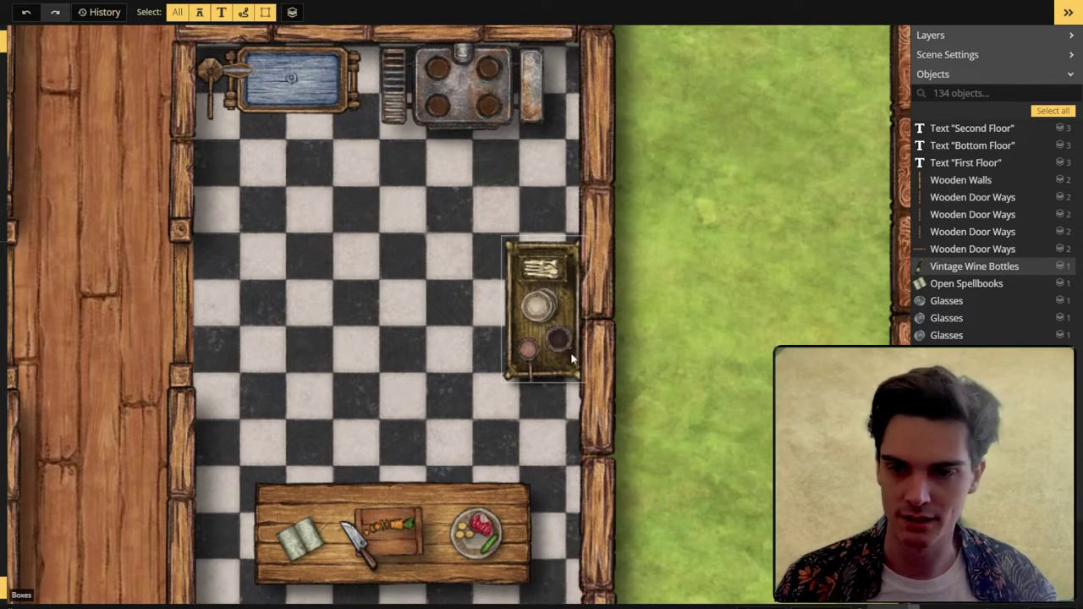
{"action": "scroll", "coordinate": [535, 362], "scroll_direction": "down", "scroll_amount": 1}
{"action": "left_click_drag", "start_coordinate": [432, 427], "coordinate": [424, 168]}
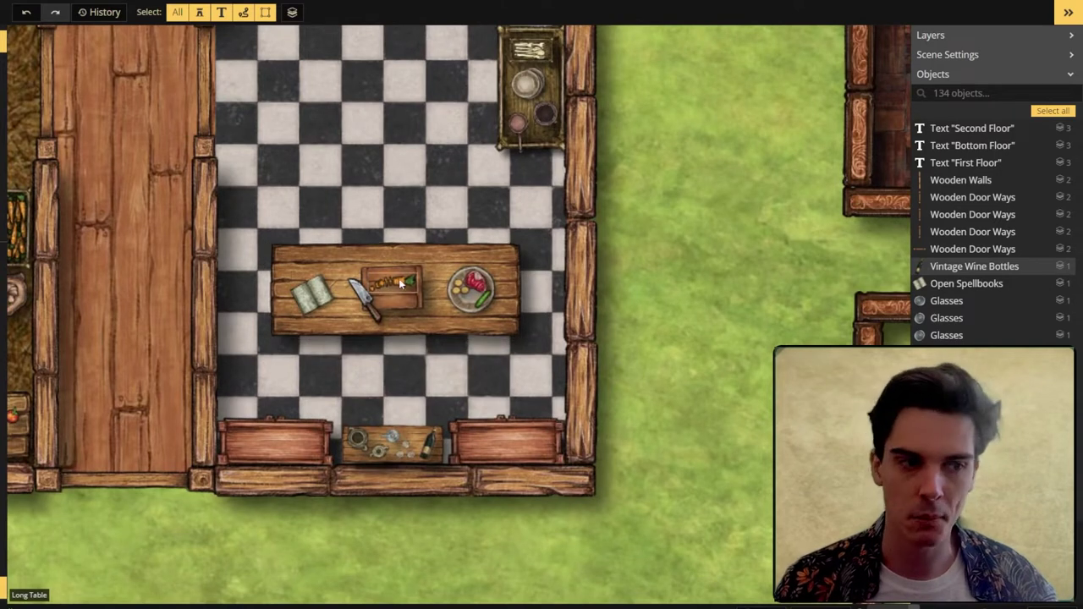
{"action": "scroll", "coordinate": [399, 367], "scroll_direction": "down", "scroll_amount": 1}
{"action": "left_click_drag", "start_coordinate": [399, 367], "coordinate": [439, 369]}
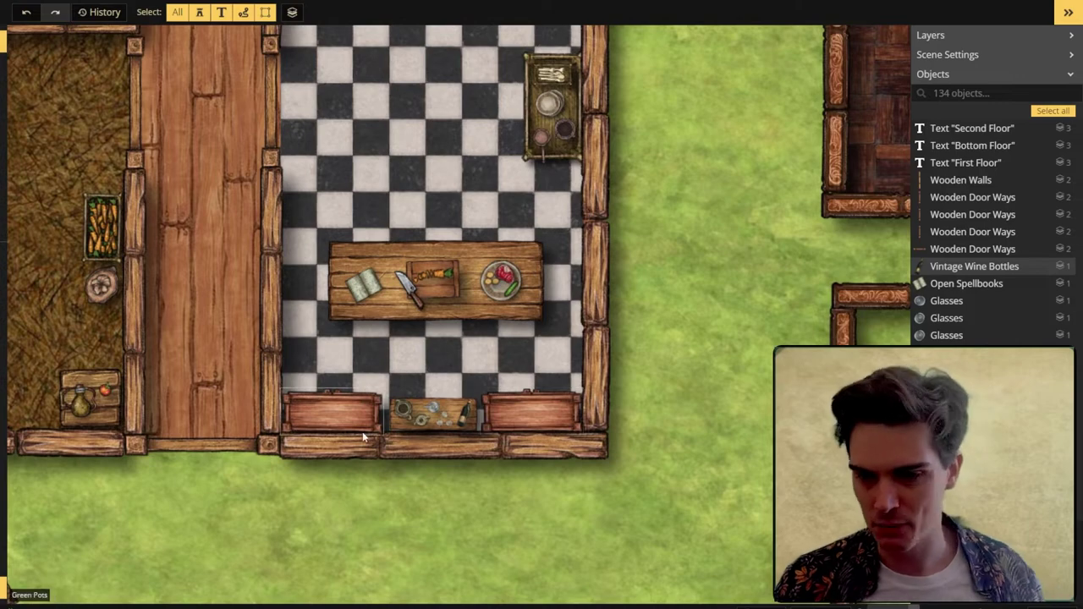
{"action": "scroll", "coordinate": [364, 436], "scroll_direction": "down", "scroll_amount": 2}
{"action": "key", "text": "space"}
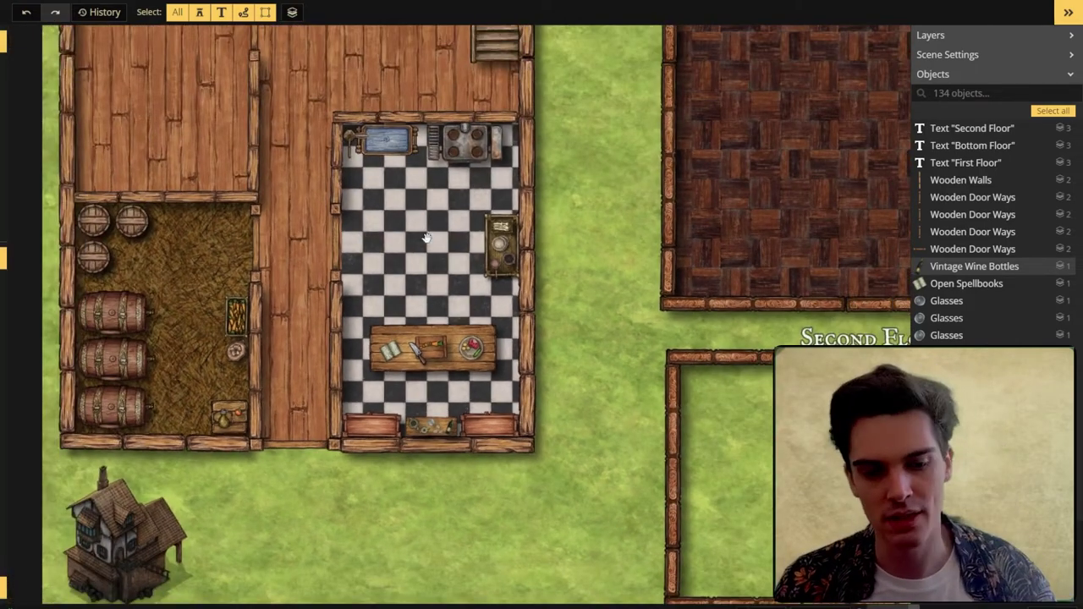
- Filter the stamp catalog by the furniture tag and choose the red Beds stamp from the Tavern set
{"action": "left_click_drag", "start_coordinate": [426, 156], "coordinate": [424, 558]}
{"action": "scroll", "coordinate": [405, 448], "scroll_direction": "up", "scroll_amount": 3}
{"action": "left_click_drag", "start_coordinate": [414, 395], "coordinate": [405, 481]}
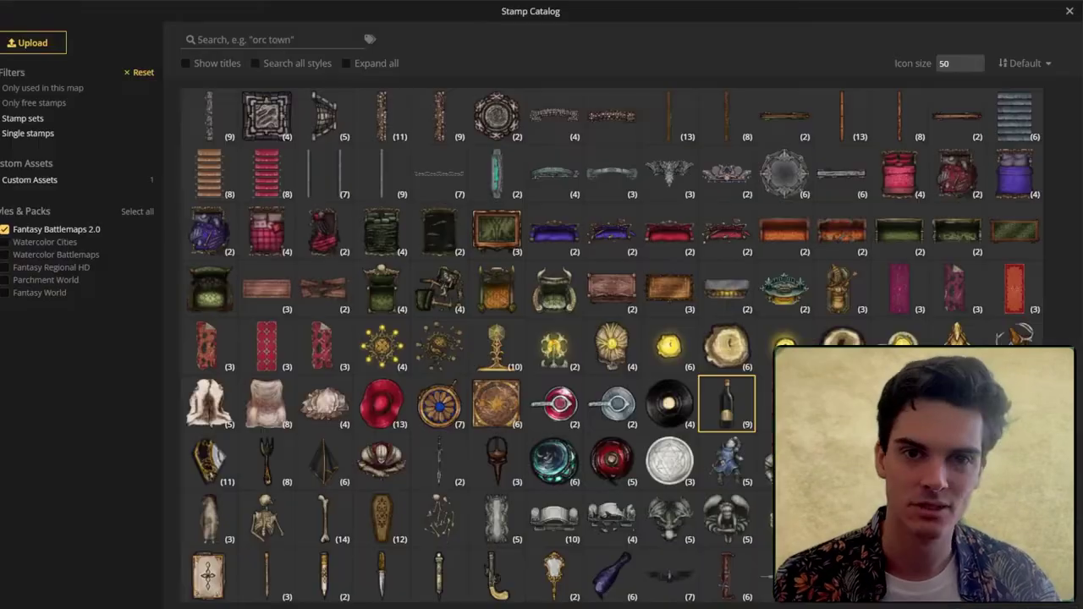
{"action": "type", "text": "Bedroom"}
{"action": "left_click", "coordinate": [298, 64]}
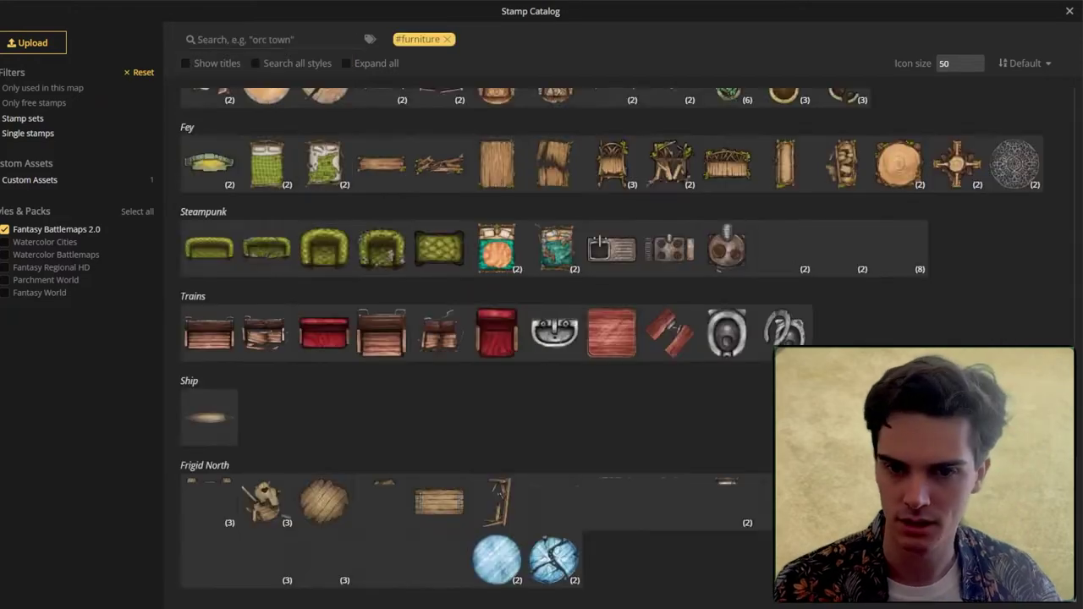
{"action": "scroll", "coordinate": [321, 254], "scroll_direction": "down", "scroll_amount": 5}
{"action": "scroll", "coordinate": [466, 345], "scroll_direction": "down", "scroll_amount": 5}
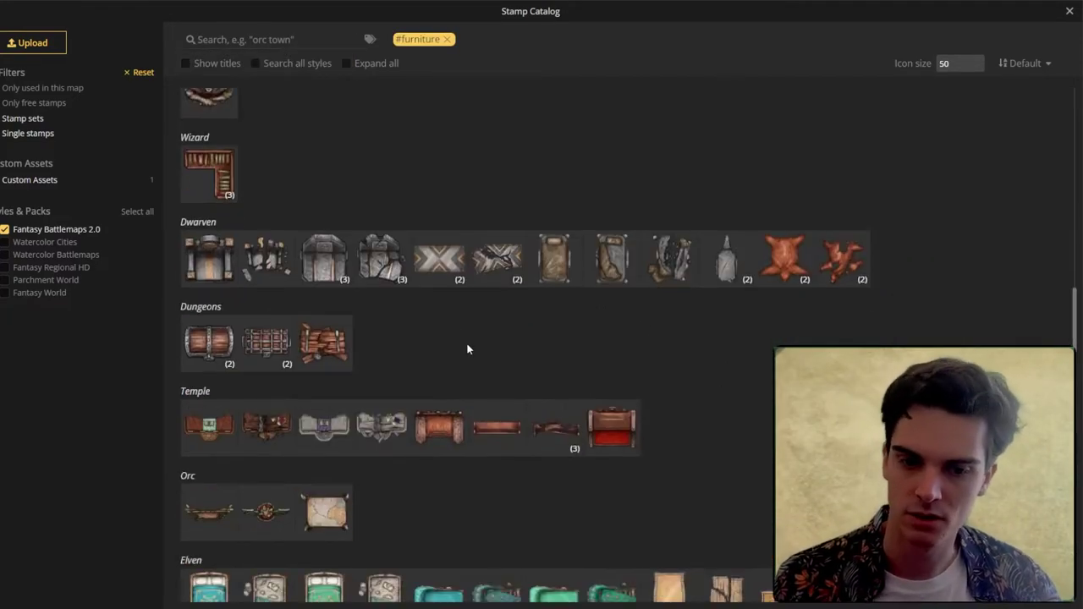
{"action": "scroll", "coordinate": [507, 338], "scroll_direction": "up", "scroll_amount": 15}
{"action": "left_click", "coordinate": [218, 211]}
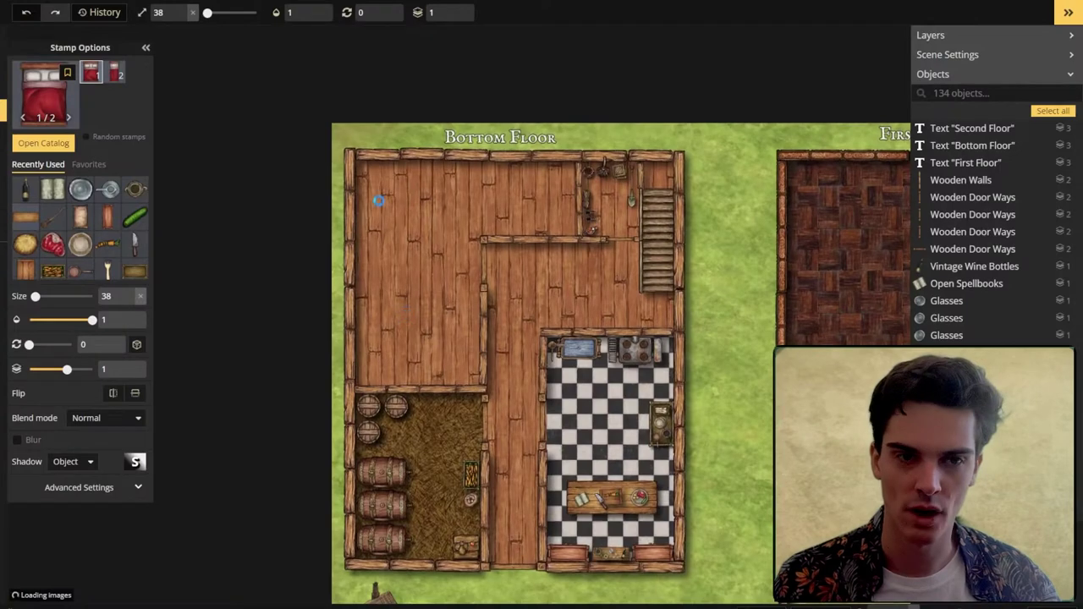
- Place the red bed in the bottom floor's bedroom with its pillows against the wall shared with the storage room
{"action": "left_click", "coordinate": [440, 391]}
{"action": "left_click_drag", "start_coordinate": [103, 316], "coordinate": [263, 444]}
{"action": "left_click_drag", "start_coordinate": [498, 329], "coordinate": [502, 334]}
{"action": "left_click_drag", "start_coordinate": [431, 394], "coordinate": [430, 403]}
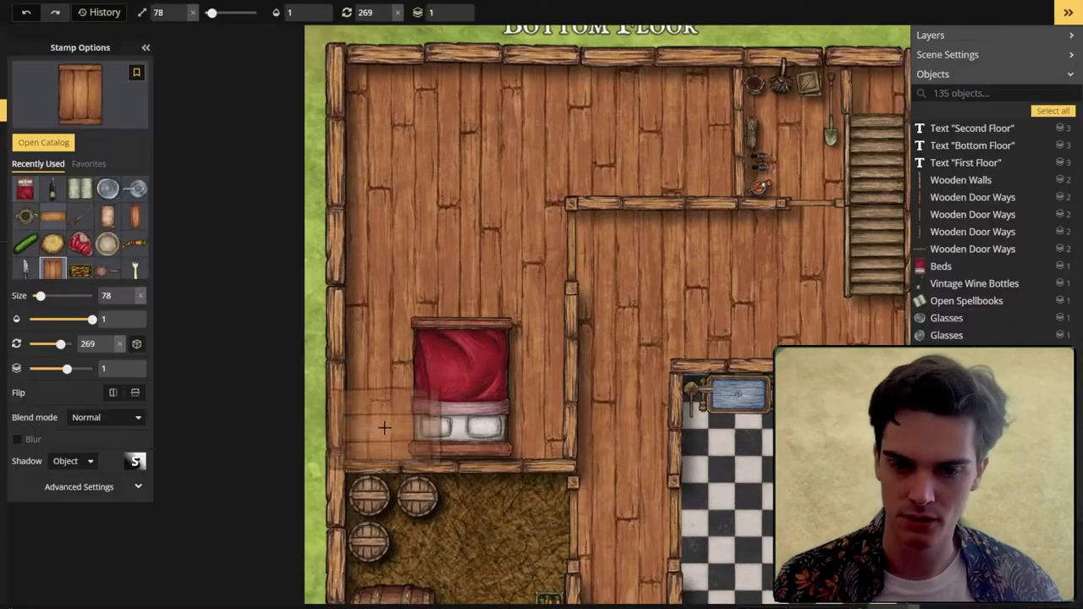
- Place Table stamps rotated 269 degrees on both sides of the bed, with size 42, and move one down a layer
{"action": "scroll", "coordinate": [384, 427], "scroll_direction": "down", "scroll_amount": 5}
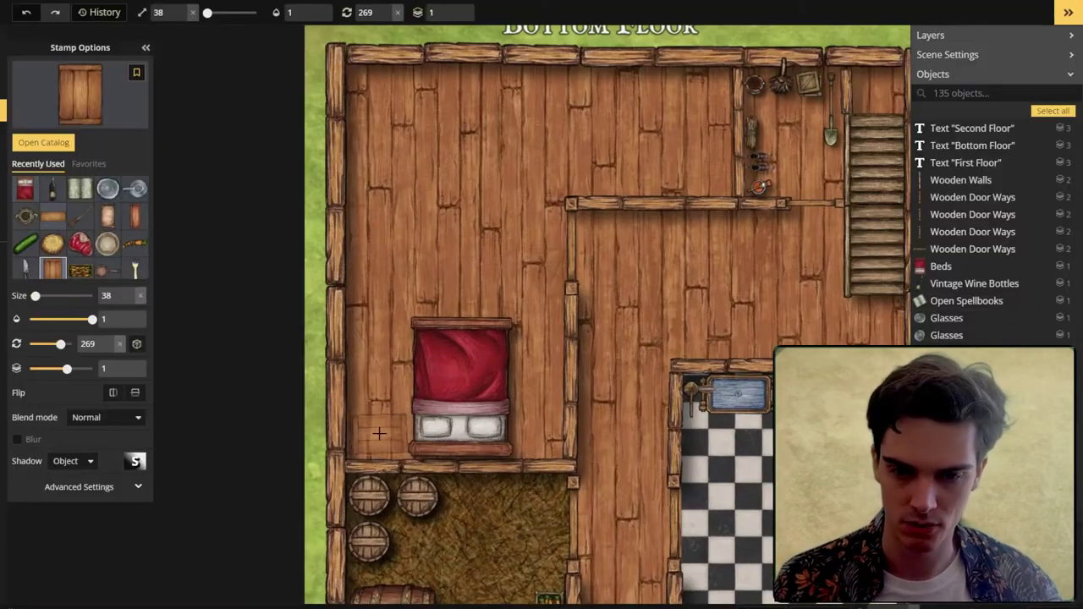
{"action": "left_click", "coordinate": [379, 434]}
{"action": "left_click", "coordinate": [426, 395]}
{"action": "left_click", "coordinate": [476, 493]}
{"action": "left_click", "coordinate": [535, 436]}
{"action": "left_click", "coordinate": [583, 402]}
{"action": "left_click", "coordinate": [592, 495]}
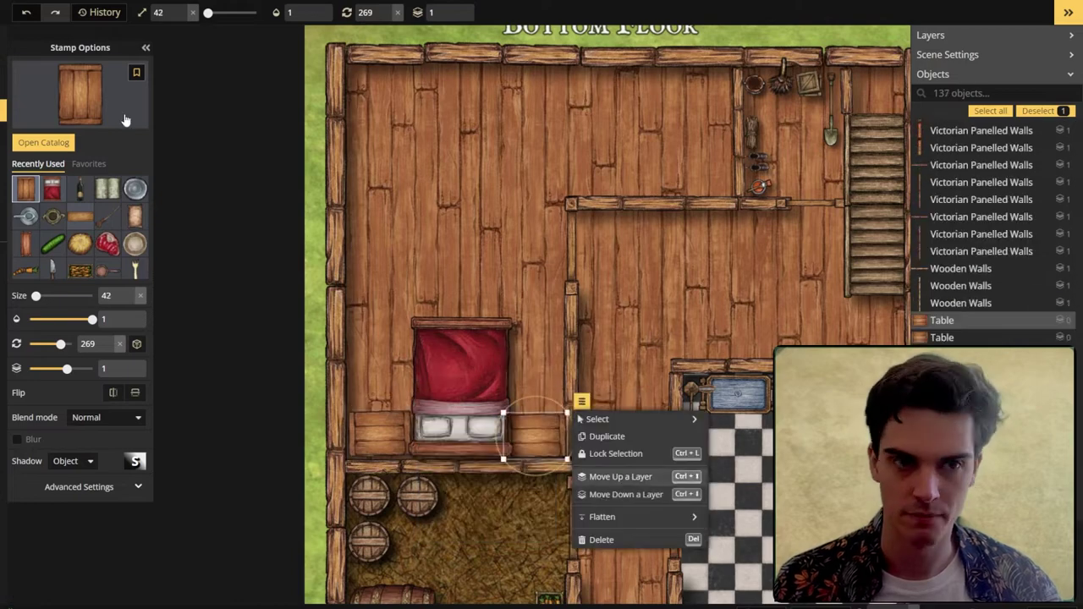
- Scale the red bed down slightly, keeping its pillows against the lower bedroom wall
{"action": "left_click", "coordinate": [5, 40]}
{"action": "left_click", "coordinate": [459, 386]}
{"action": "scroll", "coordinate": [460, 386], "scroll_direction": "down", "scroll_amount": 2}
{"action": "left_click_drag", "start_coordinate": [460, 387], "coordinate": [455, 397]}
- Delete both rectangular tables beside the bed and replace them with Circular Table stamps of size 42
{"action": "left_click", "coordinate": [389, 427]}
{"action": "scroll", "coordinate": [380, 430], "scroll_direction": "down", "scroll_amount": 3}
{"action": "key", "text": "Delete"}
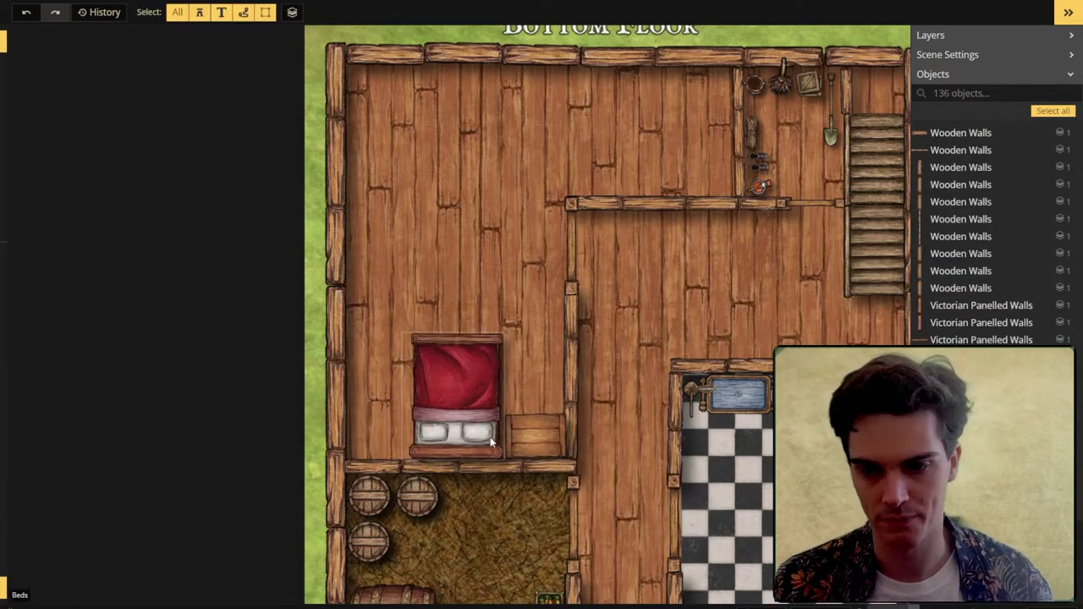
{"action": "left_click", "coordinate": [531, 435]}
{"action": "key", "text": "Delete"}
{"action": "key", "text": "s"}
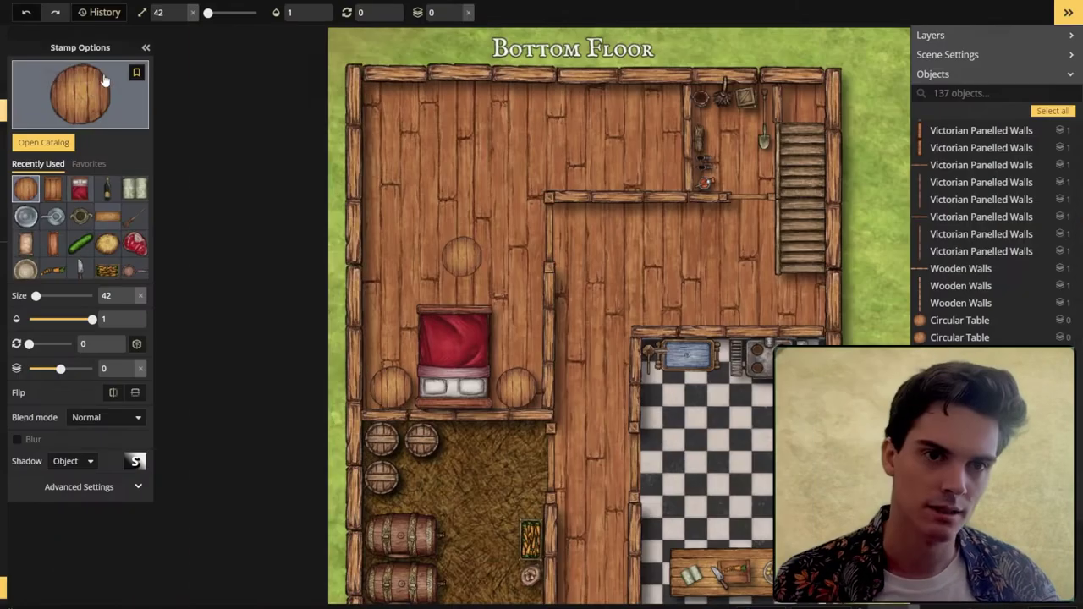
- Search the stamp catalog for Windows without the furniture tag and choose the Tavern set's Windows stamp
{"action": "left_click", "coordinate": [53, 79]}
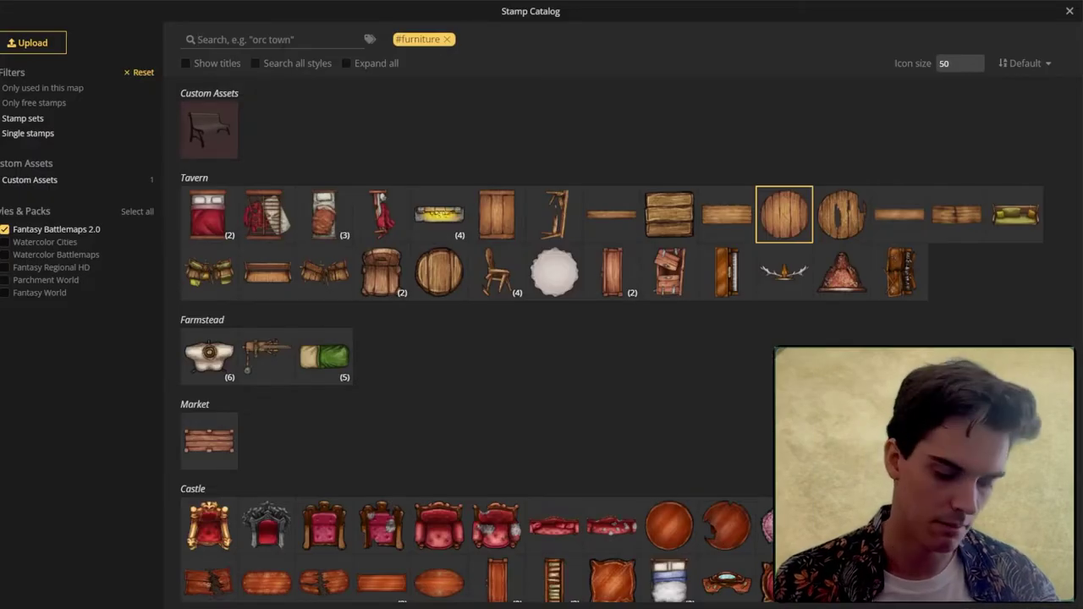
{"action": "type", "text": "Windows"}
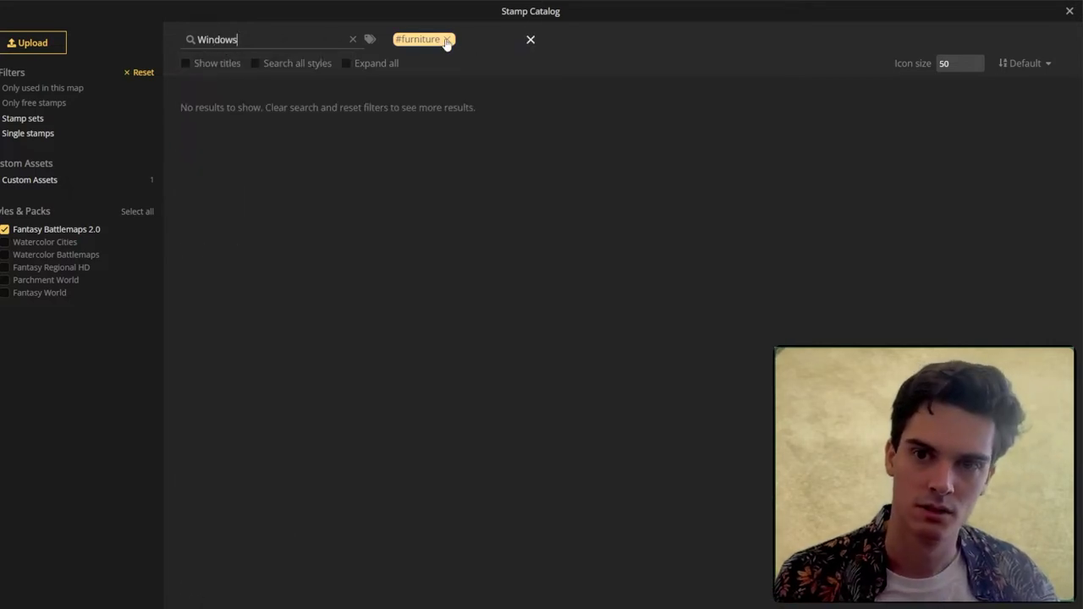
{"action": "left_click", "coordinate": [448, 39]}
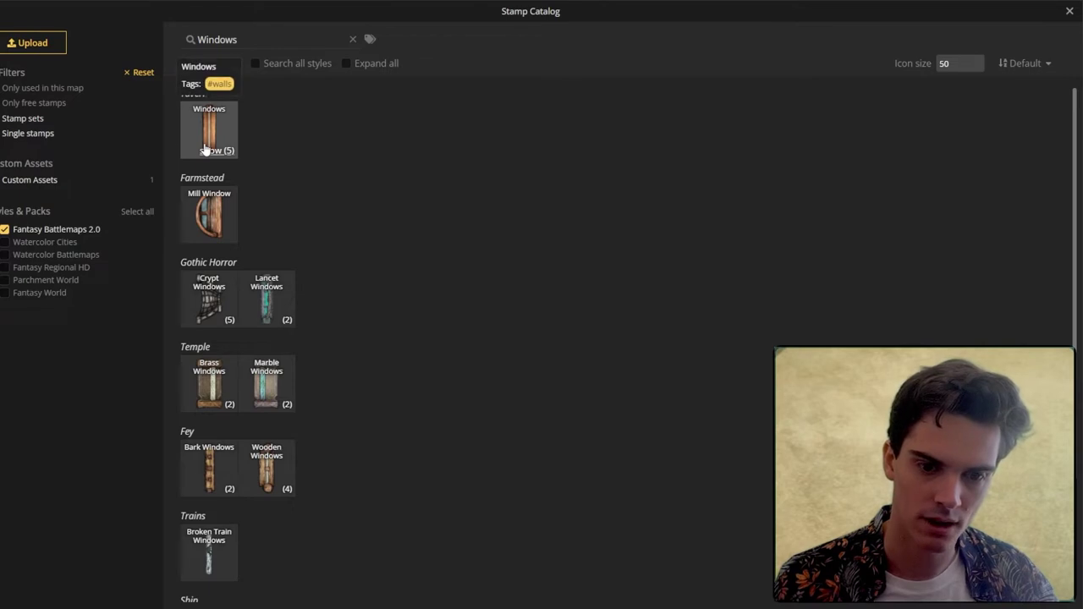
{"action": "scroll", "coordinate": [203, 403], "scroll_direction": "down", "scroll_amount": 3}
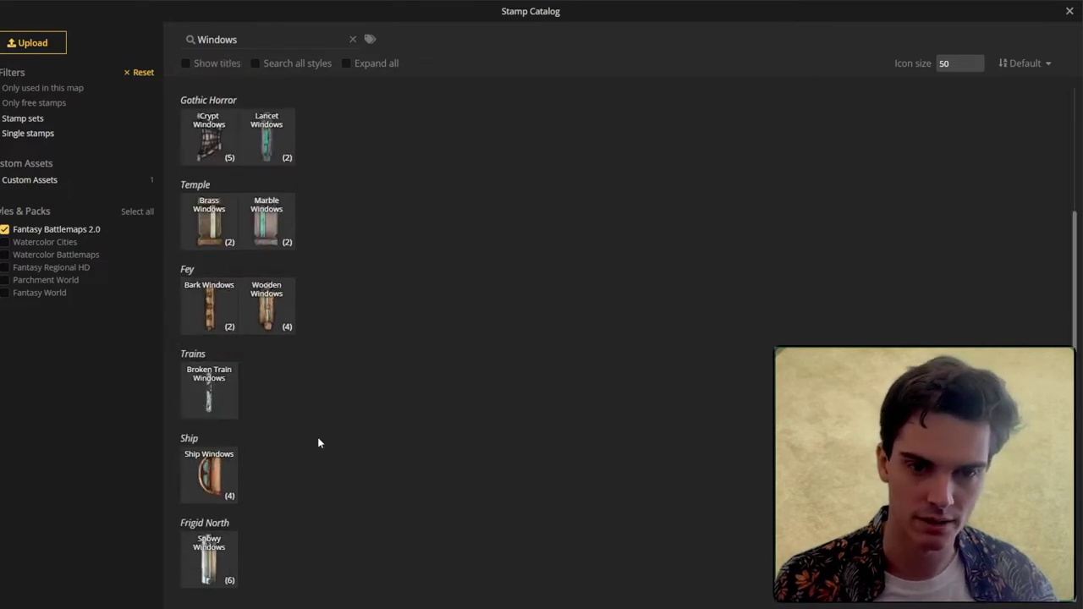
{"action": "scroll", "coordinate": [210, 470], "scroll_direction": "up", "scroll_amount": 3}
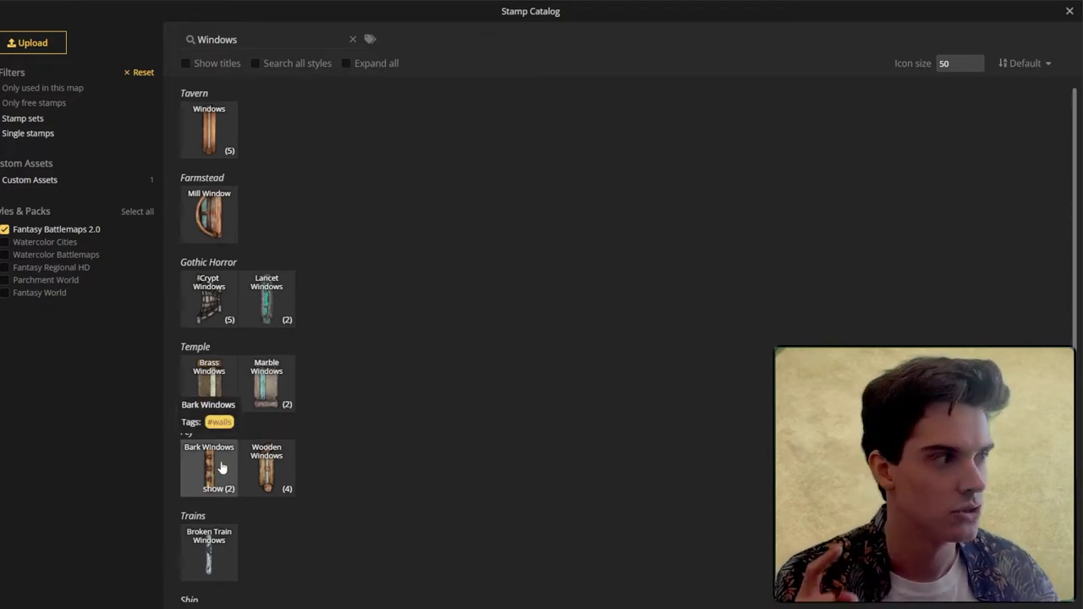
{"action": "left_click", "coordinate": [221, 467]}
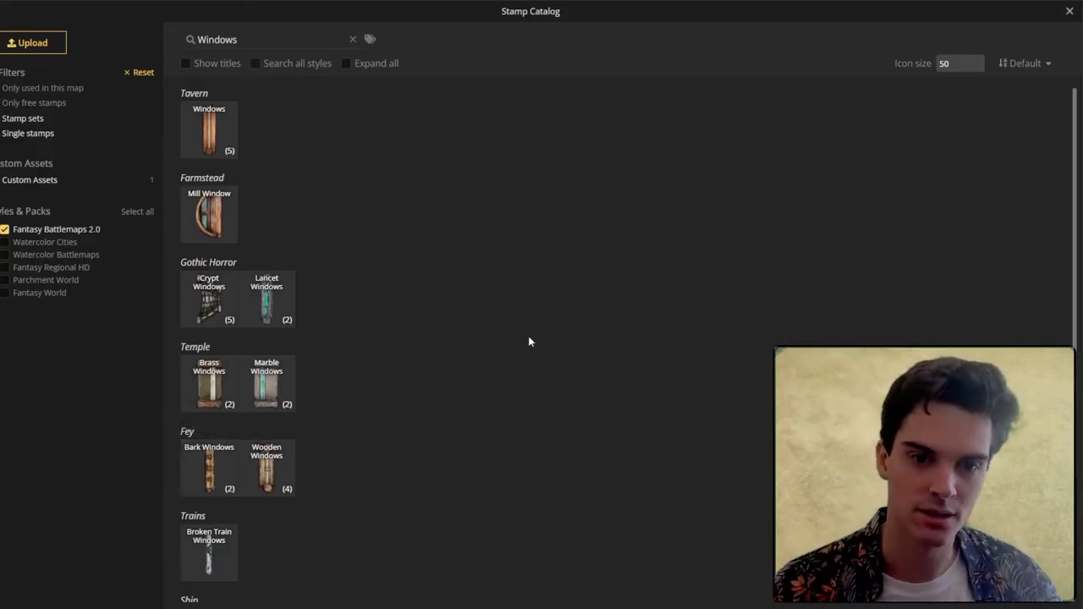
{"action": "scroll", "coordinate": [559, 326], "scroll_direction": "down", "scroll_amount": 3}
{"action": "scroll", "coordinate": [414, 375], "scroll_direction": "up", "scroll_amount": 2}
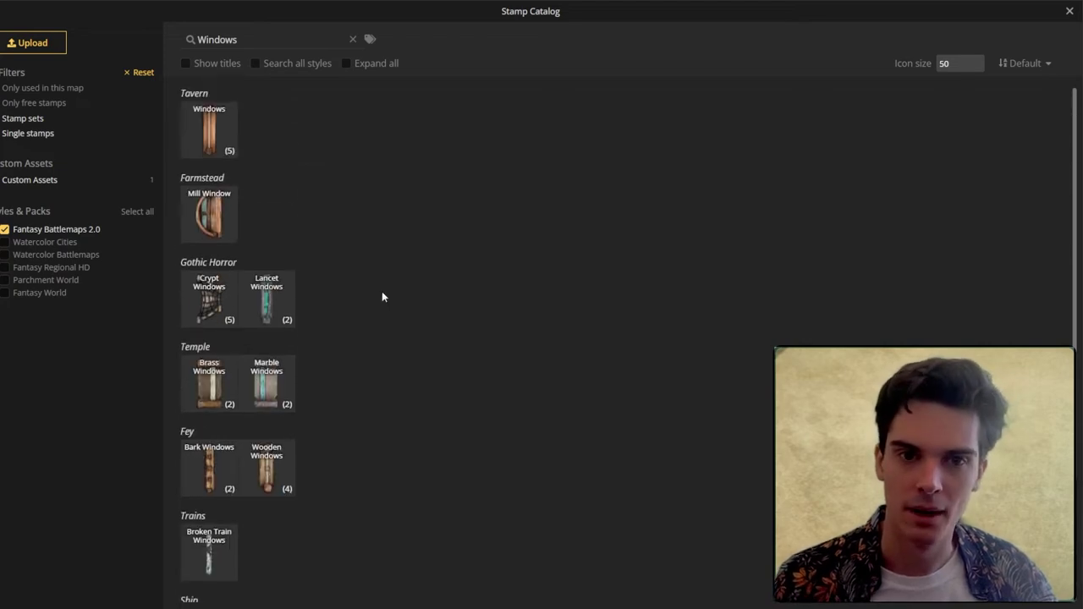
{"action": "left_click", "coordinate": [187, 129]}
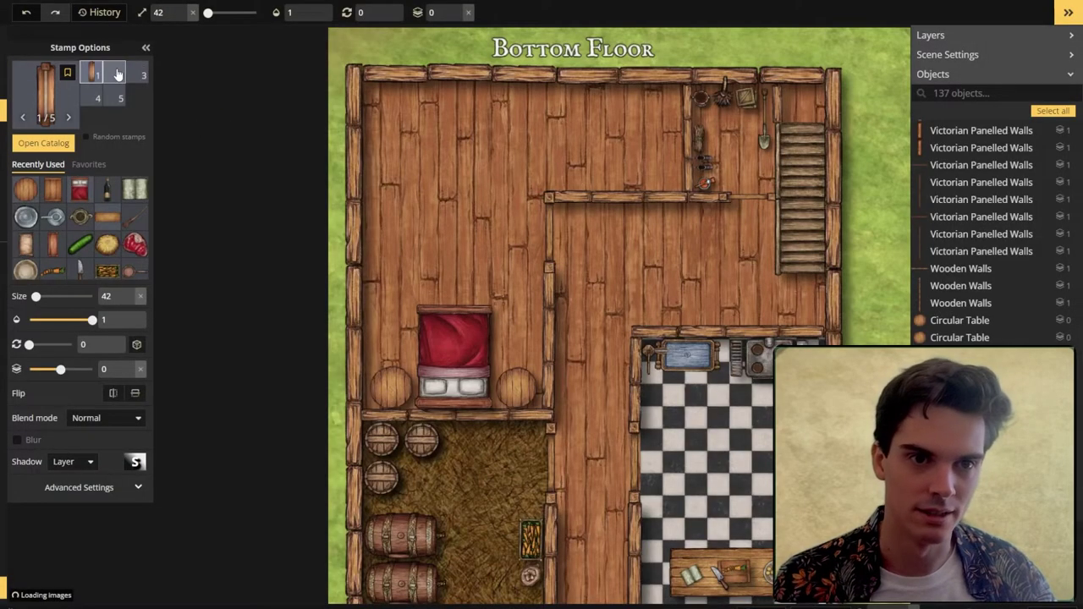
- Place the fifth Windows variant at size 62 in the bedroom's left outer wall and move it up a layer
{"action": "left_click", "coordinate": [118, 74]}
{"action": "left_click", "coordinate": [141, 74]}
{"action": "left_click", "coordinate": [95, 98]}
{"action": "left_click", "coordinate": [117, 97]}
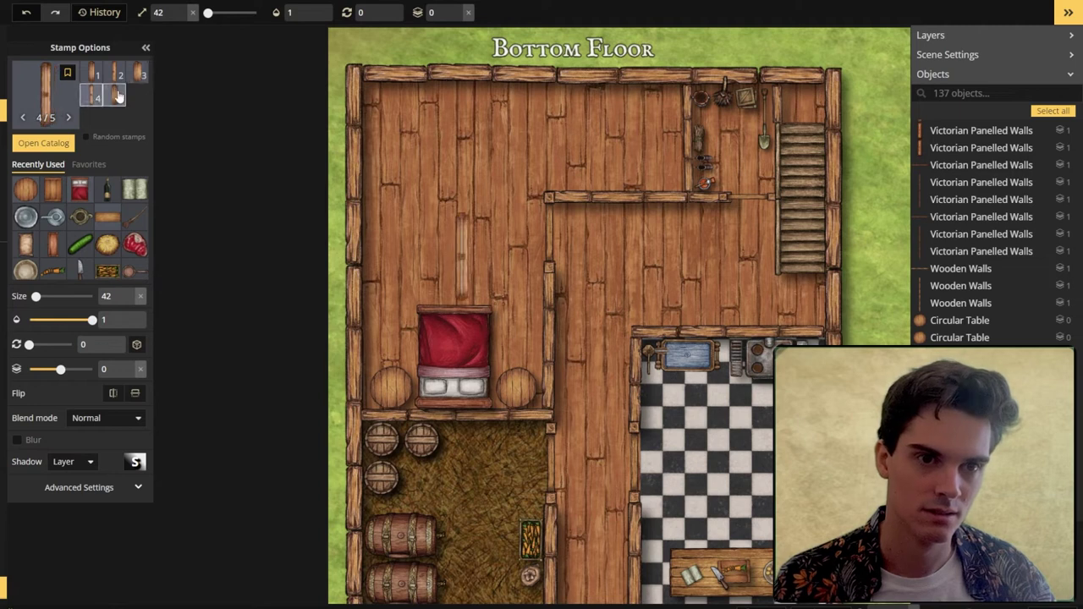
{"action": "left_click", "coordinate": [353, 228]}
{"action": "left_click", "coordinate": [374, 185]}
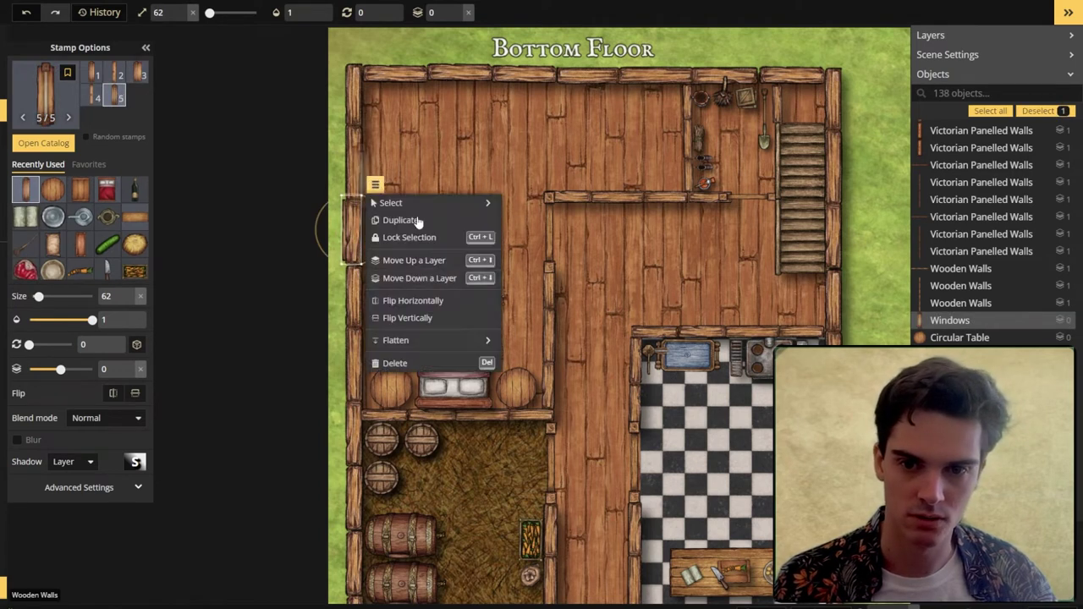
{"action": "left_click", "coordinate": [438, 261]}
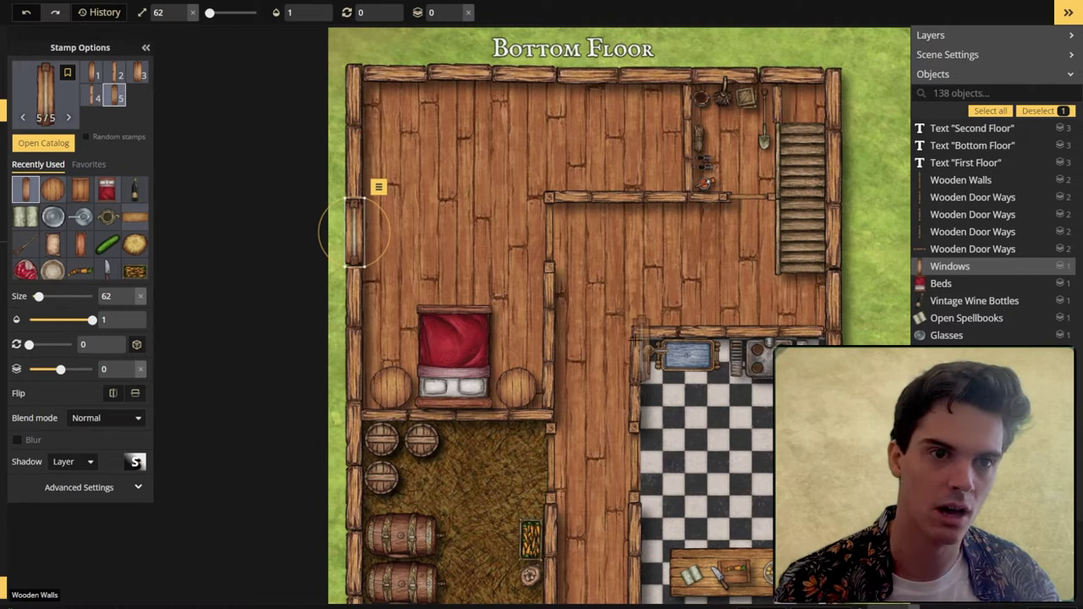
- Review the other window styles in the stamp catalog and close it
{"action": "left_click", "coordinate": [43, 93]}
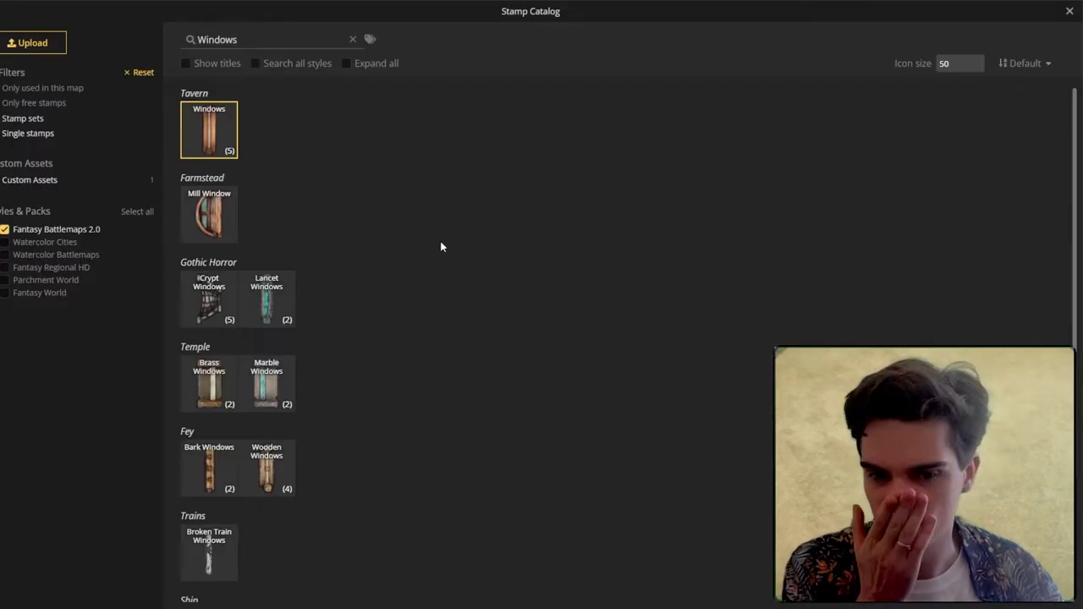
{"action": "scroll", "coordinate": [441, 246], "scroll_direction": "down", "scroll_amount": 2}
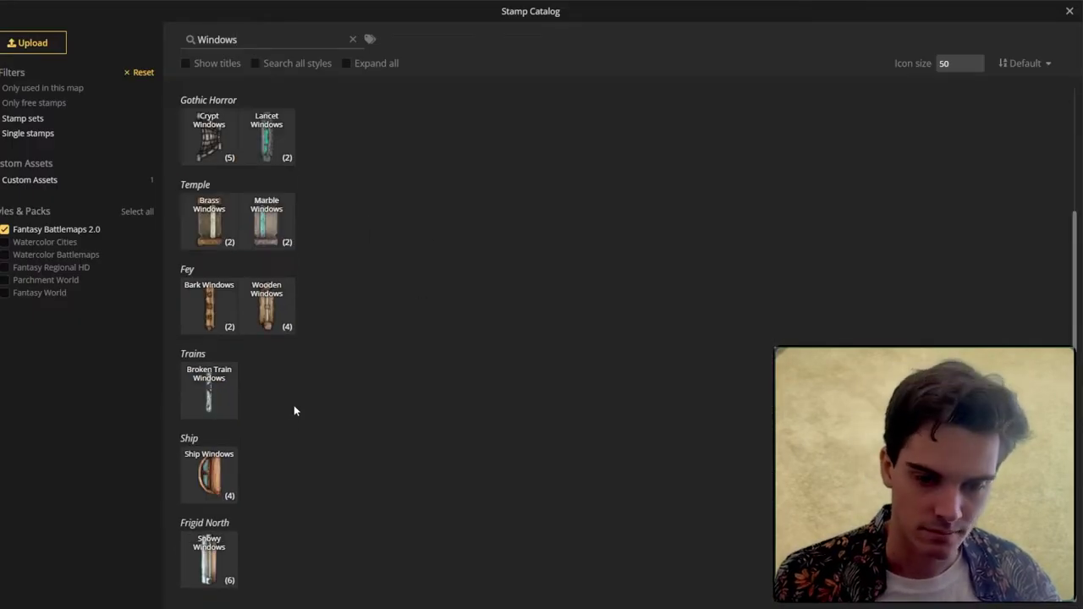
{"action": "scroll", "coordinate": [309, 401], "scroll_direction": "up", "scroll_amount": 2}
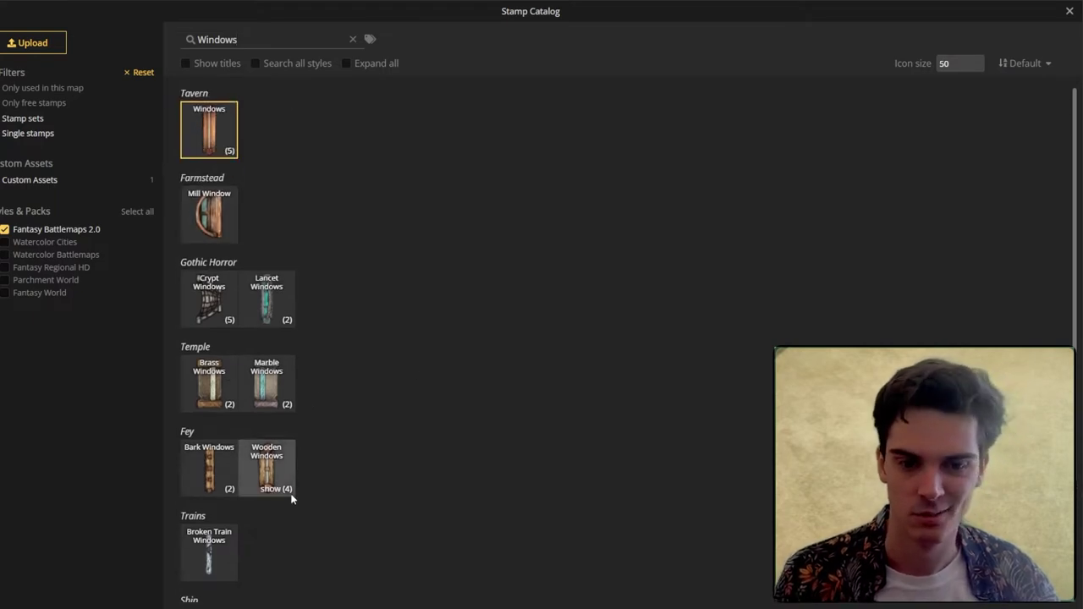
{"action": "left_click", "coordinate": [1052, 21]}
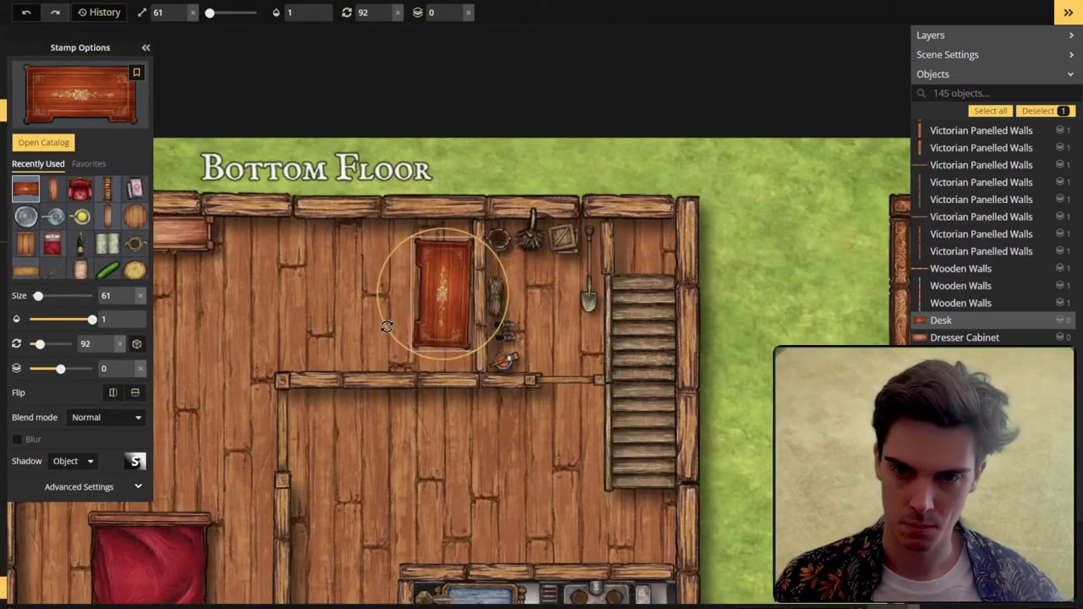
- Place a Dining Chair of size 61, rotated 272 degrees, at the red desk and move it down a layer beneath the desk
{"action": "left_click", "coordinate": [76, 89]}
{"action": "type", "text": "Chair"}
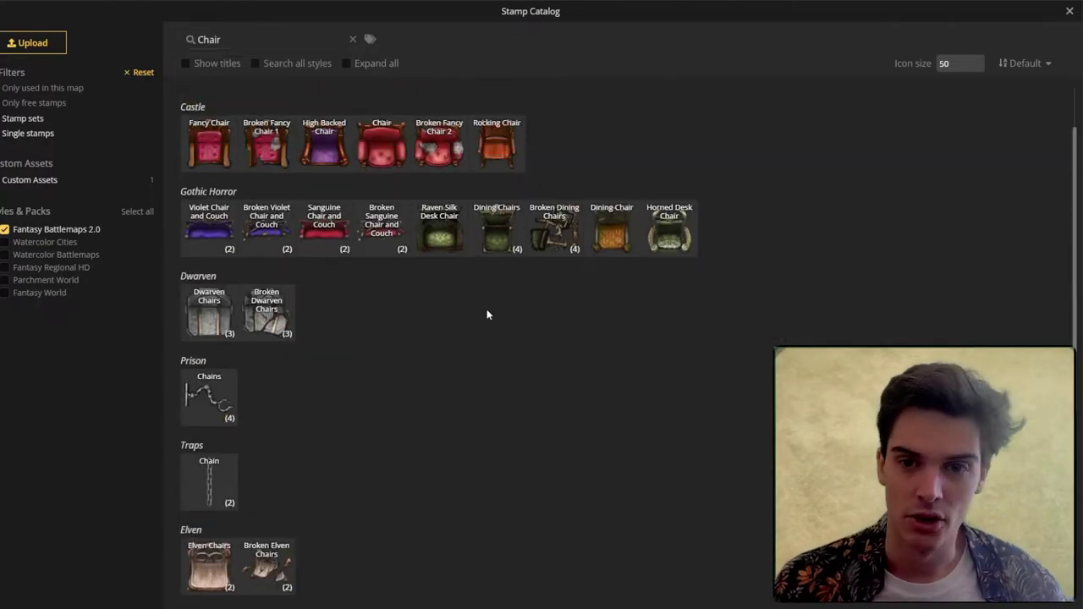
{"action": "left_click", "coordinate": [612, 298]}
{"action": "left_click", "coordinate": [304, 303]}
{"action": "left_click_drag", "start_coordinate": [323, 296], "coordinate": [420, 292]}
{"action": "left_click", "coordinate": [453, 251]}
{"action": "left_click", "coordinate": [459, 346]}
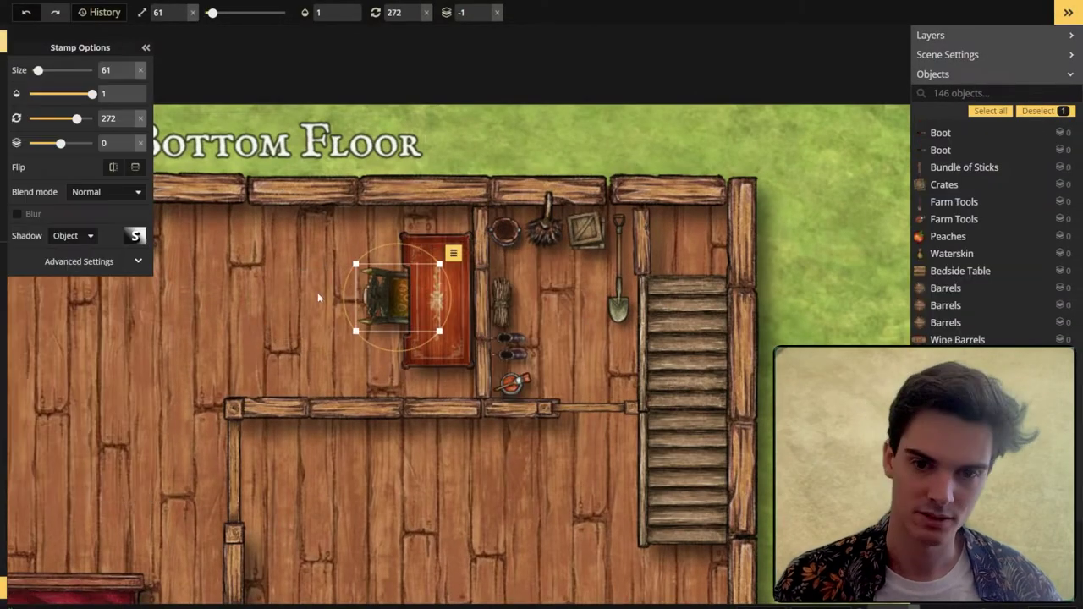
{"action": "left_click", "coordinate": [317, 292]}
- Find the Wizard set's Books stamp and place a purple closed book and an open book on the red desk
{"action": "scroll", "coordinate": [309, 300], "scroll_direction": "down", "scroll_amount": 2}
{"action": "left_click", "coordinate": [85, 88]}
{"action": "type", "text": "Books"}
{"action": "left_click", "coordinate": [331, 214]}
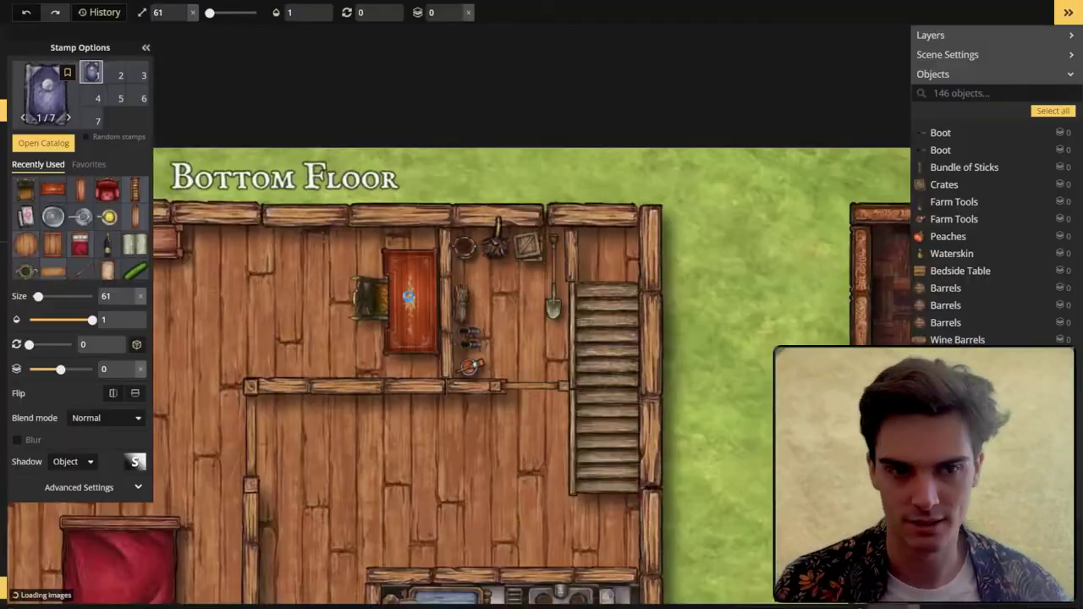
{"action": "scroll", "coordinate": [412, 269], "scroll_direction": "up", "scroll_amount": 2}
{"action": "left_click", "coordinate": [414, 271]}
{"action": "left_click", "coordinate": [413, 338]}
- Find the ink pot with quill stamp and place it at size 61 on the desk's lower corner
{"action": "left_click", "coordinate": [42, 85]}
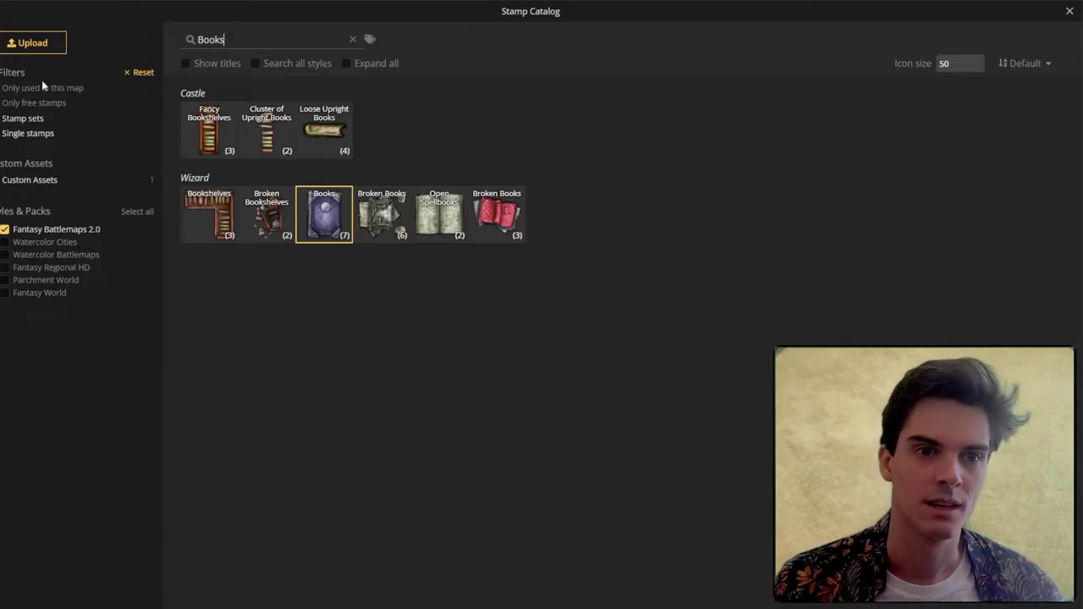
{"action": "type", "text": "QuillInk"}
{"action": "left_click", "coordinate": [209, 465]}
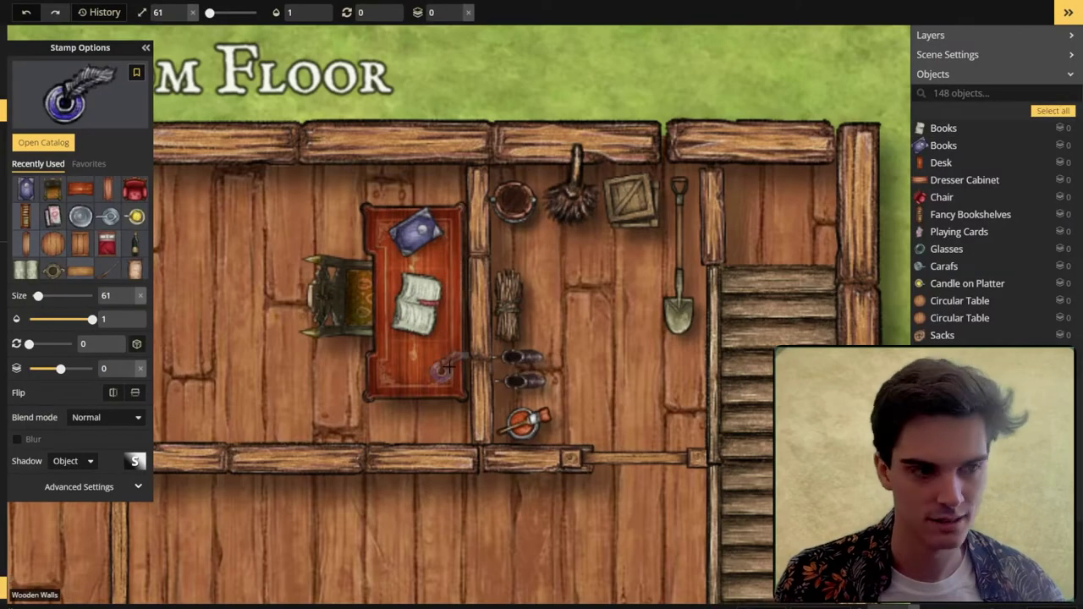
{"action": "left_click", "coordinate": [442, 374]}
{"action": "scroll", "coordinate": [442, 375], "scroll_direction": "down", "scroll_amount": 1}
{"action": "key", "text": "Escape"}
{"action": "scroll", "coordinate": [532, 341], "scroll_direction": "down", "scroll_amount": 4}
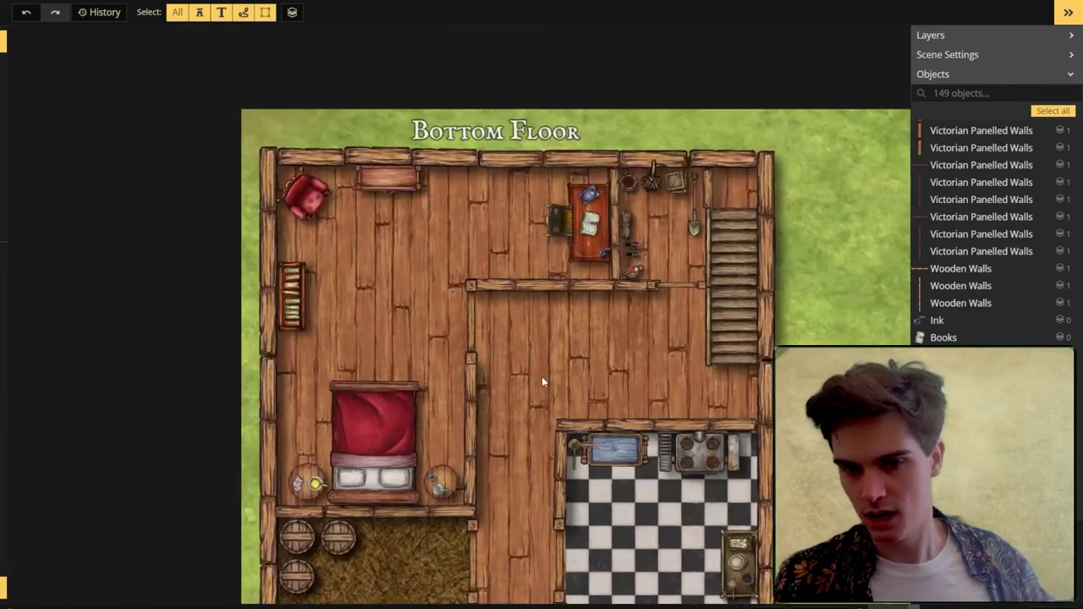
- Search the stamp catalog for Cloth and try out a stamp from the results on the bottom floor
{"action": "scroll", "coordinate": [553, 295], "scroll_direction": "down", "scroll_amount": 1}
{"action": "left_click", "coordinate": [5, 110]}
{"action": "left_click", "coordinate": [51, 94]}
{"action": "type", "text": "Cloth"}
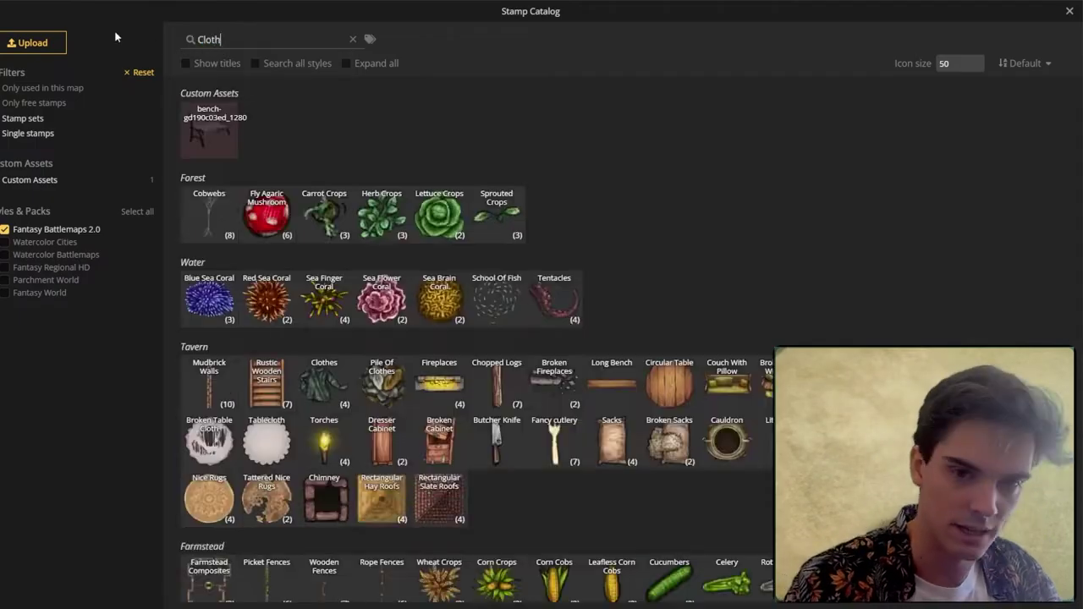
{"action": "left_click", "coordinate": [413, 144]}
{"action": "scroll", "coordinate": [389, 169], "scroll_direction": "up", "scroll_amount": 2}
{"action": "left_click", "coordinate": [427, 148]}
{"action": "key", "text": "ctrl+z"}
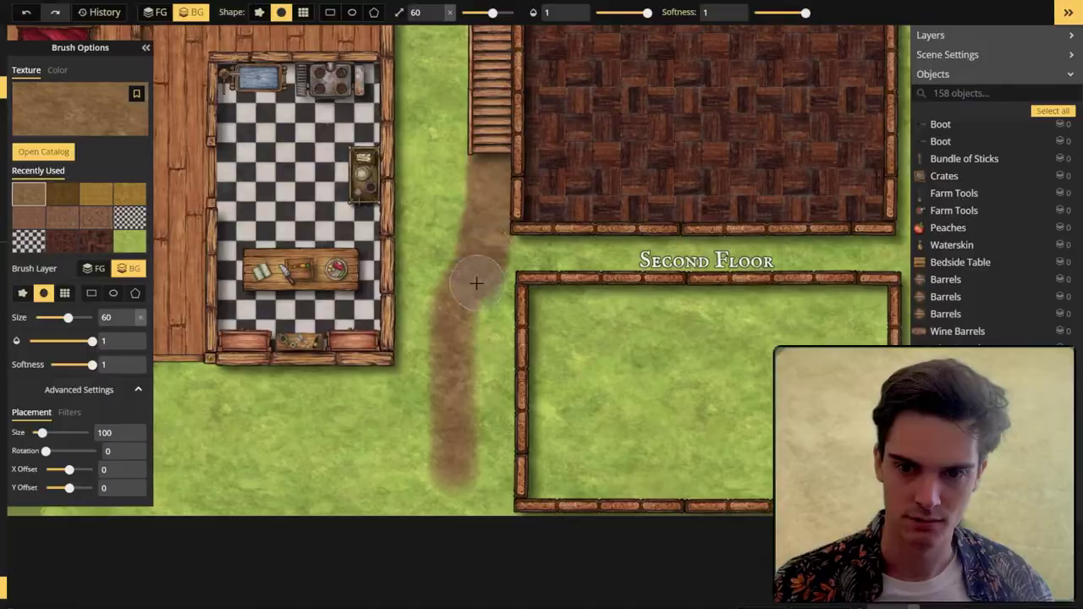
- Extend the brown dirt path to the map's bottom edge and paint a lighter sand texture of brush size 40 along its centre
{"action": "mouse_move", "coordinate": [477, 282]}
{"action": "left_mouse_down"}
{"action": "mouse_move", "coordinate": [449, 380]}
{"action": "mouse_move", "coordinate": [450, 512]}
{"action": "left_mouse_up"}
{"action": "left_click", "coordinate": [43, 152]}
{"action": "scroll", "coordinate": [395, 253], "scroll_direction": "up", "scroll_amount": 4}
{"action": "left_click", "coordinate": [411, 330]}
{"action": "scroll", "coordinate": [467, 316], "scroll_direction": "up", "scroll_amount": 1}
{"action": "key", "text": "["}
{"action": "key", "text": "["}
{"action": "mouse_move", "coordinate": [495, 136]}
{"action": "left_mouse_down"}
{"action": "mouse_move", "coordinate": [483, 244]}
{"action": "mouse_move", "coordinate": [467, 283]}
{"action": "left_mouse_up"}
{"action": "mouse_move", "coordinate": [467, 282]}
{"action": "left_mouse_down"}
{"action": "mouse_move", "coordinate": [515, 115]}
{"action": "mouse_move", "coordinate": [490, 376]}
{"action": "left_mouse_up"}
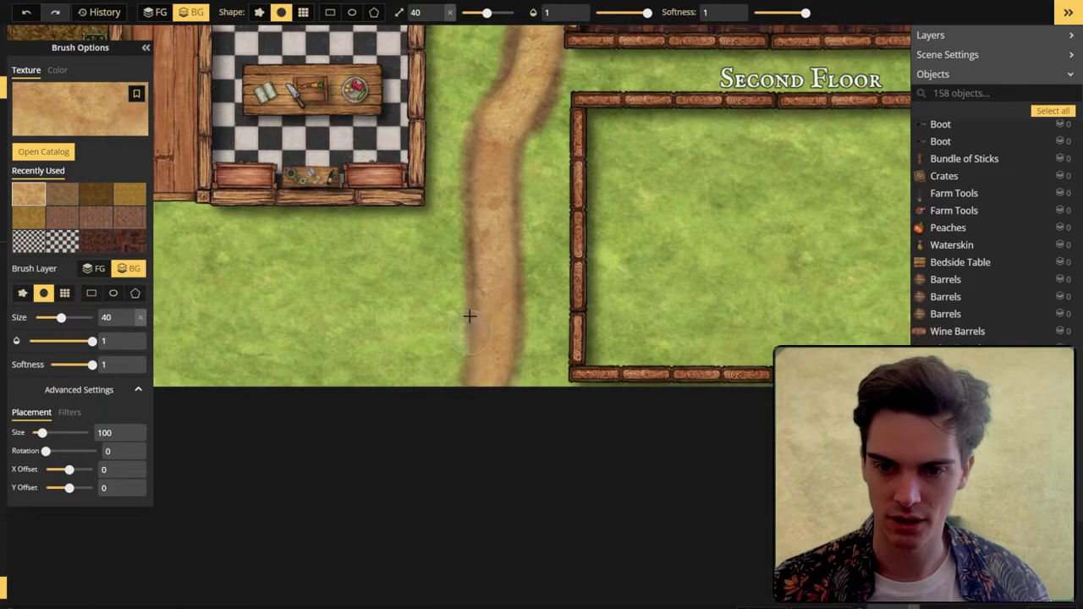
{"action": "left_click_drag", "start_coordinate": [469, 317], "coordinate": [552, 423]}
{"action": "scroll", "coordinate": [587, 214], "scroll_direction": "down", "scroll_amount": 2}
{"action": "left_click_drag", "start_coordinate": [587, 215], "coordinate": [540, 368]}
{"action": "left_click_drag", "start_coordinate": [580, 486], "coordinate": [742, 377]}
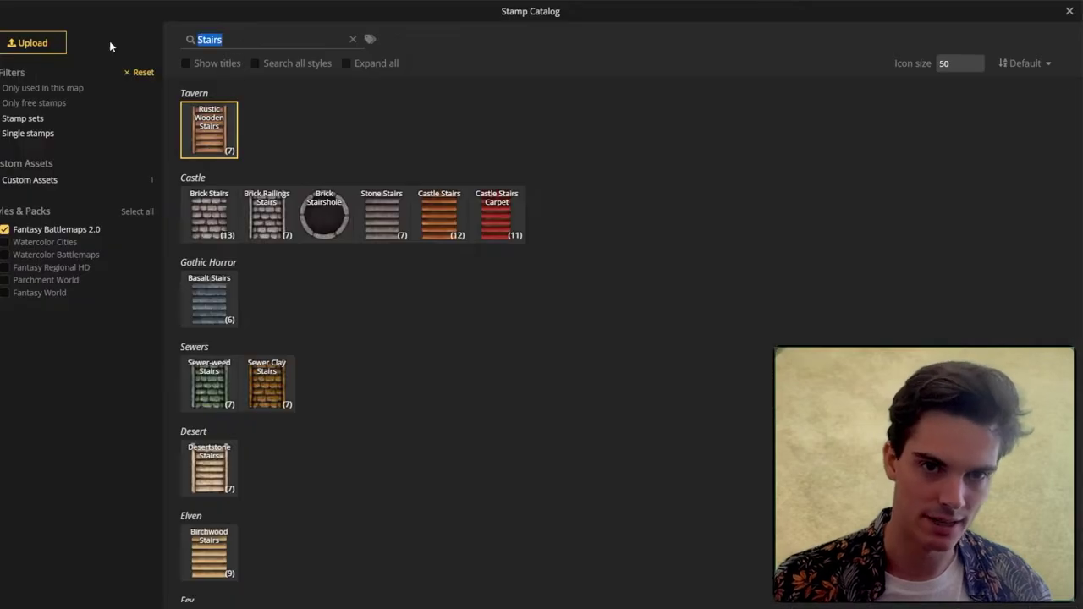
- Search the stamp catalog for Pillars and place one Tavern Wooden Pillars stamp on the grass below the kitchen, near the dirt path
{"action": "key", "text": "ctrl+a"}
{"action": "type", "text": "Pillars"}
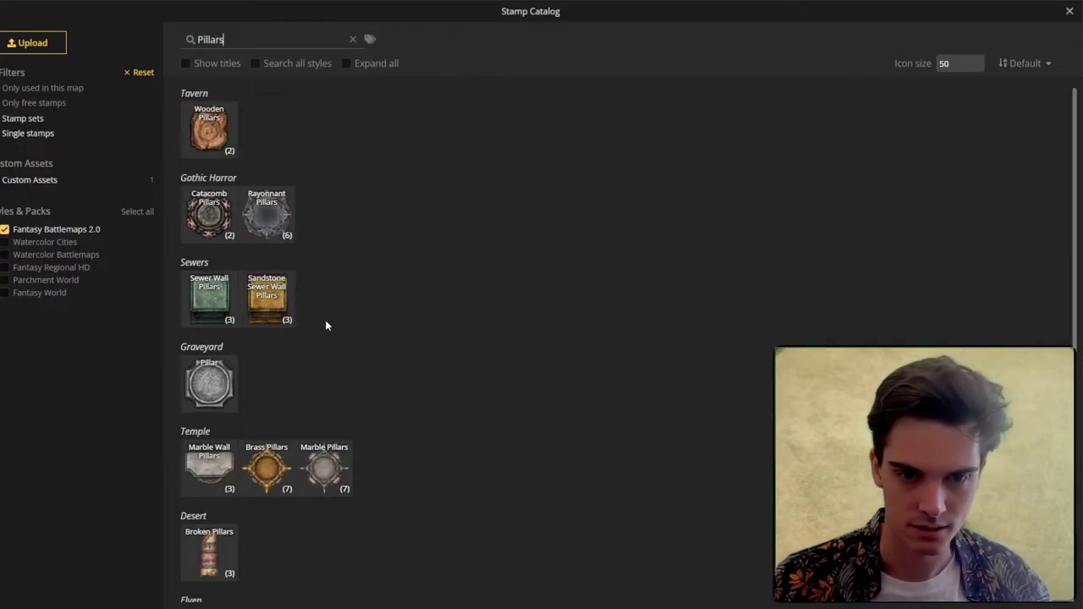
{"action": "left_click", "coordinate": [209, 127]}
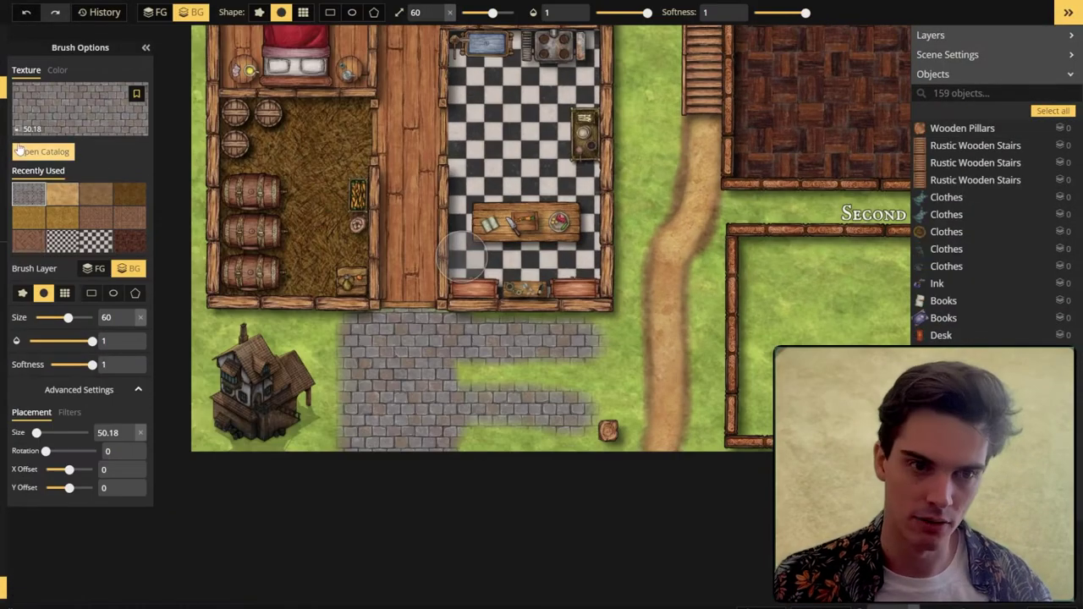
- Undo the freehand stone strokes and fill a rectangular grey stone-paved area along the front of the bottom floor
{"action": "key", "text": "ctrl+z"}
{"action": "key", "text": "ctrl+z"}
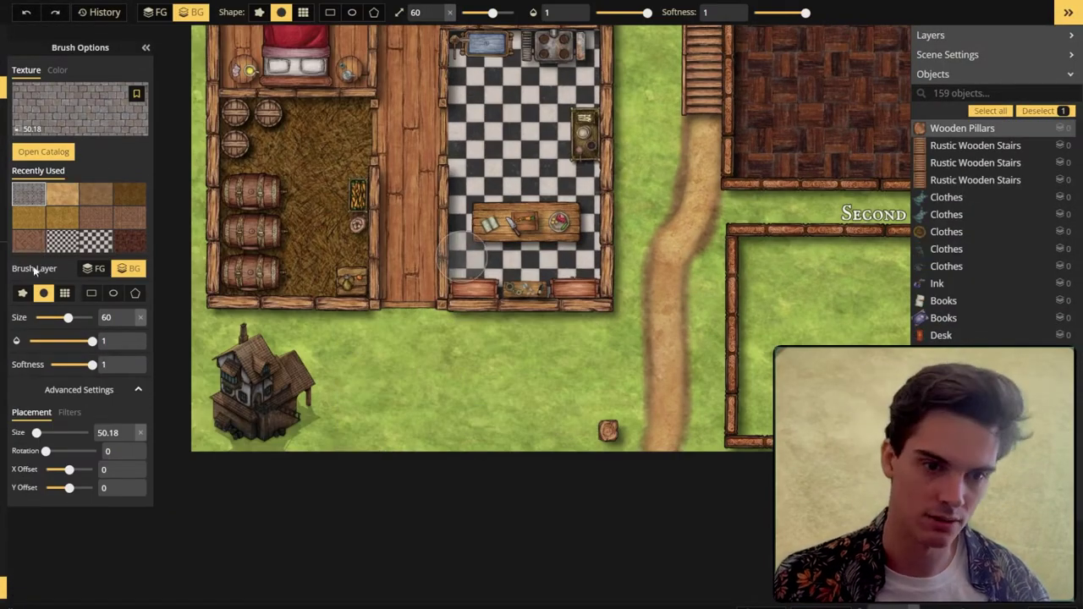
{"action": "left_click", "coordinate": [91, 293]}
{"action": "left_click_drag", "start_coordinate": [324, 306], "coordinate": [609, 433]}
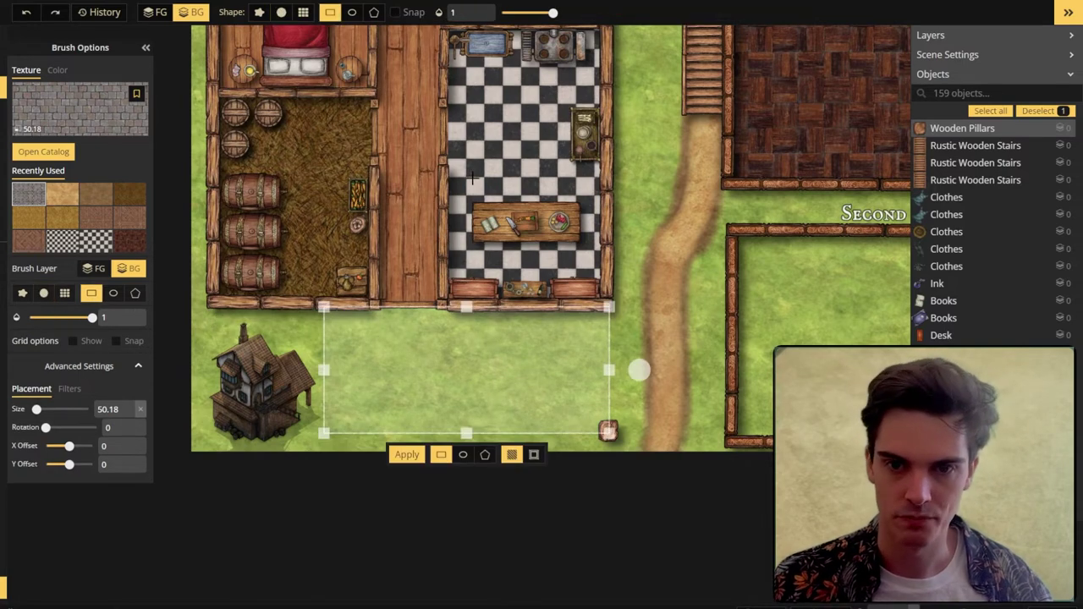
{"action": "left_click", "coordinate": [406, 454]}
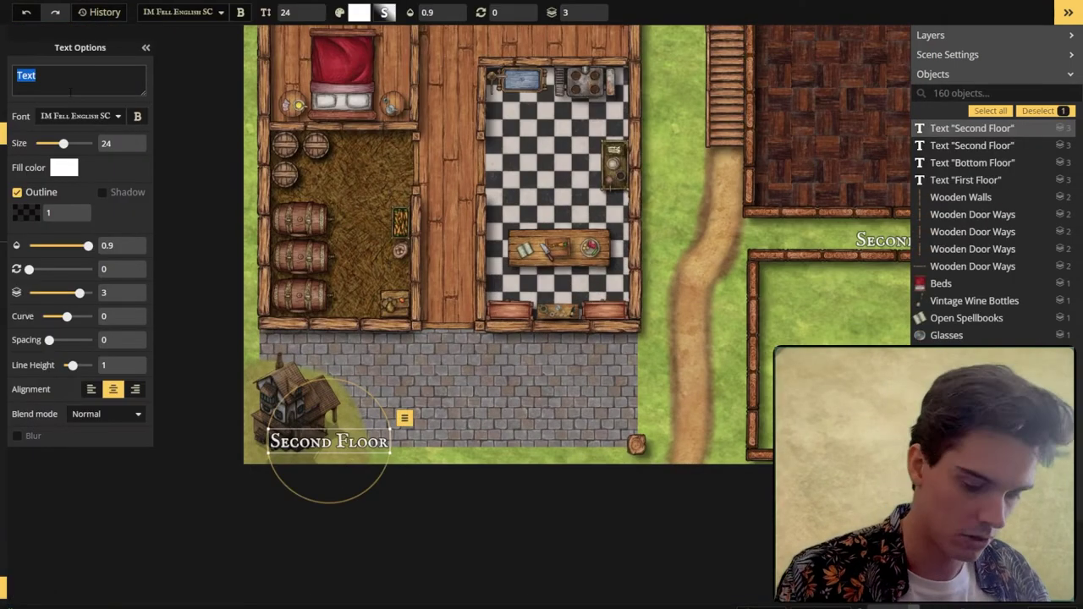
- Set the new label's text to "The Mayor's House", reduce its size and position it beneath the house stamp
{"action": "type", "text": "The"}
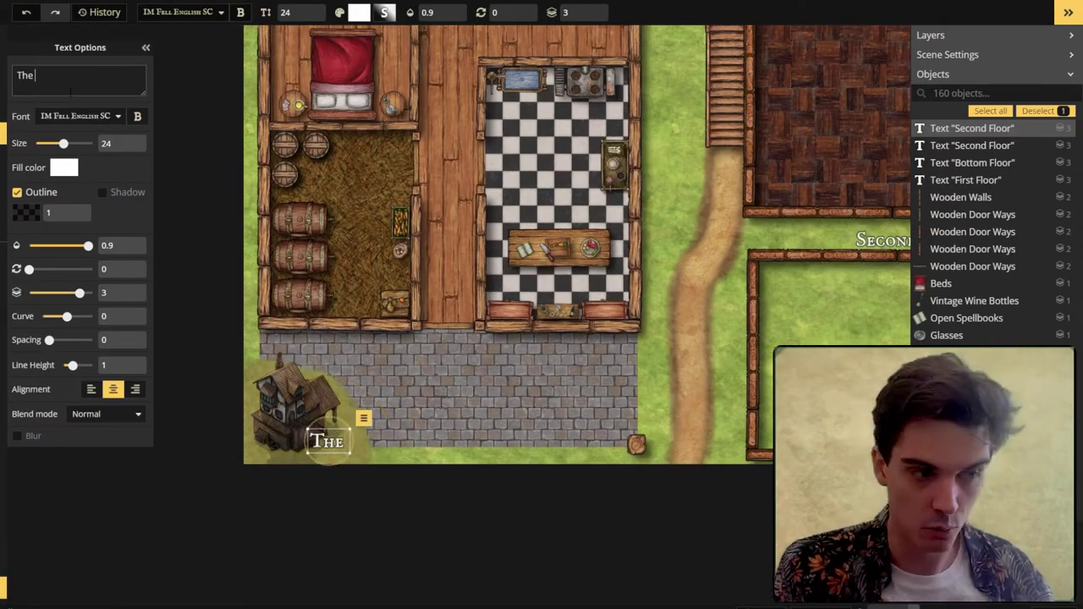
{"action": "type", "text": " Mayor's House"}
{"action": "left_click_drag", "start_coordinate": [63, 143], "coordinate": [56, 143]}
{"action": "left_click", "coordinate": [288, 384]}
{"action": "left_click_drag", "start_coordinate": [313, 444], "coordinate": [313, 451]}
{"action": "left_click", "coordinate": [396, 431]}
- Paint a dark dirt patch behind the house stamp and its title with a brush of size 50
{"action": "scroll", "coordinate": [396, 431], "scroll_direction": "down", "scroll_amount": 1}
{"action": "key", "text": "b"}
{"action": "scroll", "coordinate": [330, 438], "scroll_direction": "up", "scroll_amount": 3}
{"action": "mouse_move", "coordinate": [380, 464]}
{"action": "left_mouse_down"}
{"action": "mouse_move", "coordinate": [365, 419]}
{"action": "mouse_move", "coordinate": [274, 356]}
{"action": "mouse_move", "coordinate": [238, 349]}
{"action": "mouse_move", "coordinate": [341, 438]}
{"action": "mouse_move", "coordinate": [355, 398]}
{"action": "left_mouse_up"}
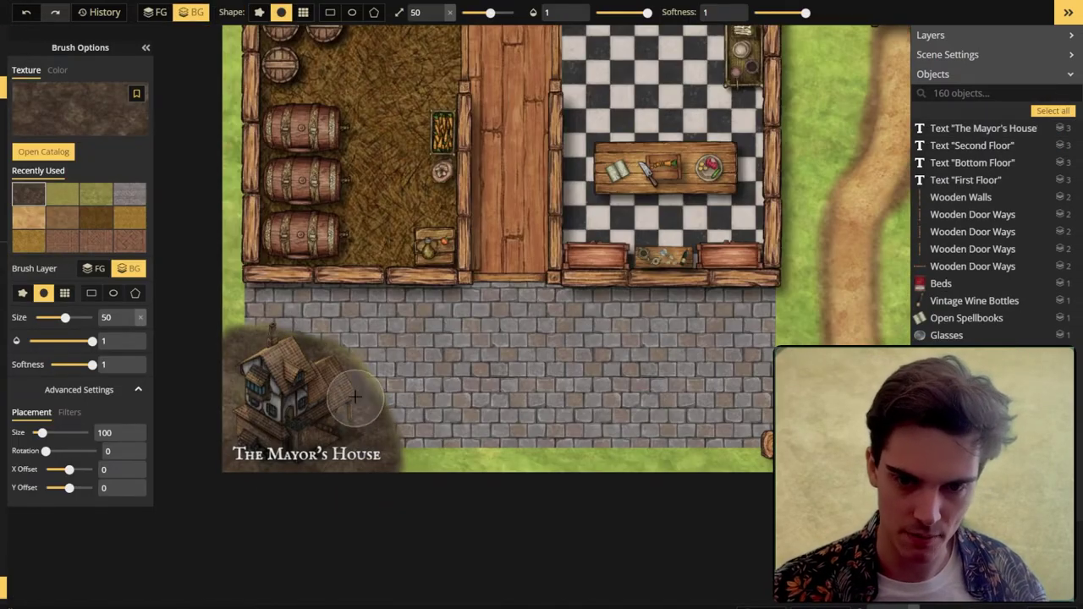
{"action": "scroll", "coordinate": [329, 445], "scroll_direction": "up", "scroll_amount": 3}
{"action": "left_click_drag", "start_coordinate": [253, 355], "coordinate": [367, 385]}
- Paint grey stone texture along the dirt patch's paved side with brush size 50 to trim its edge
{"action": "left_click", "coordinate": [128, 196]}
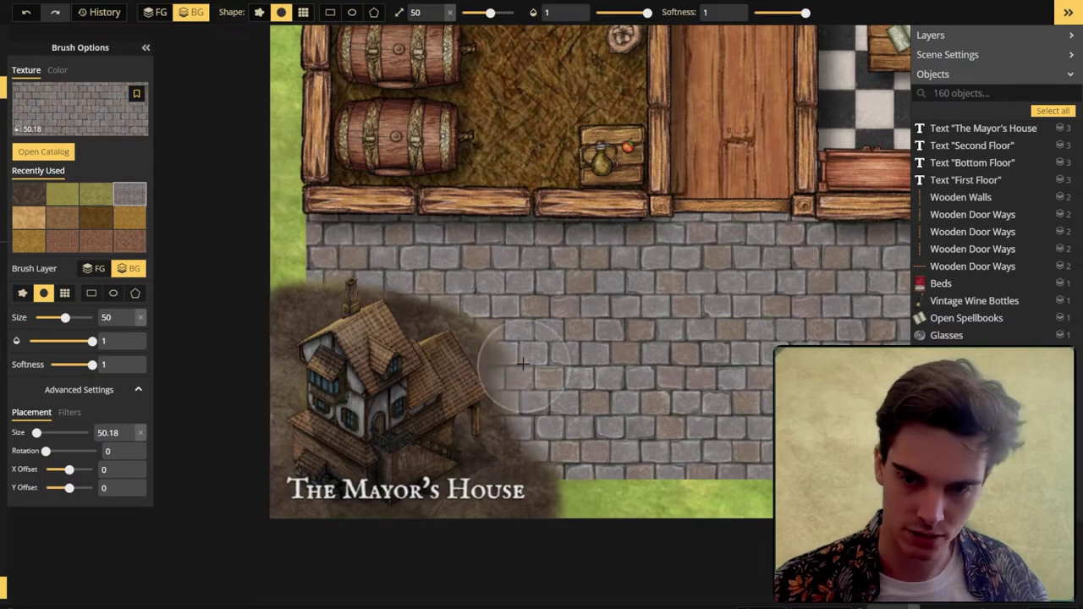
{"action": "left_click_drag", "start_coordinate": [495, 362], "coordinate": [499, 408]}
{"action": "scroll", "coordinate": [524, 389], "scroll_direction": "down", "scroll_amount": 1}
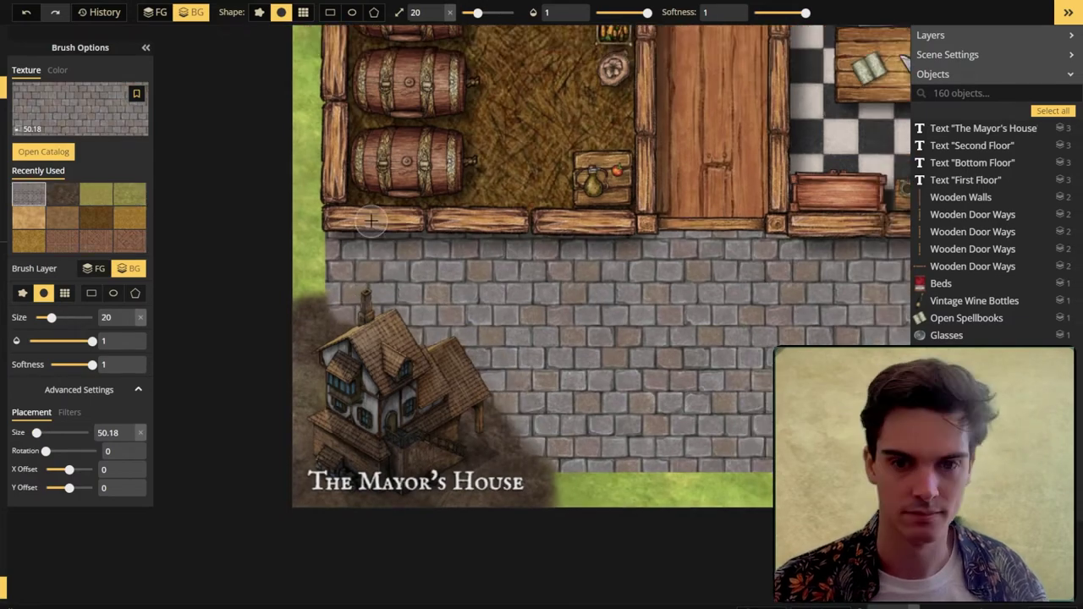
- Find the bright green grass texture in the catalog and paint it along the map's edge above the dirt patch with brush size 20
{"action": "left_click", "coordinate": [130, 194]}
{"action": "left_click_drag", "start_coordinate": [307, 263], "coordinate": [308, 308]}
{"action": "left_click", "coordinate": [96, 237]}
{"action": "left_click", "coordinate": [43, 151]}
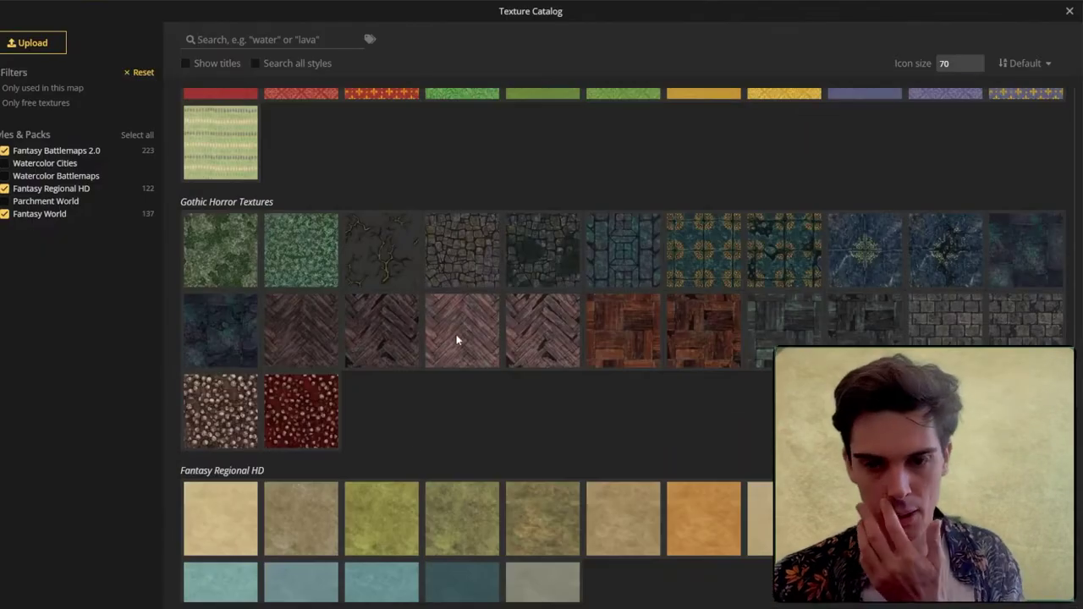
{"action": "scroll", "coordinate": [455, 339], "scroll_direction": "up", "scroll_amount": 12}
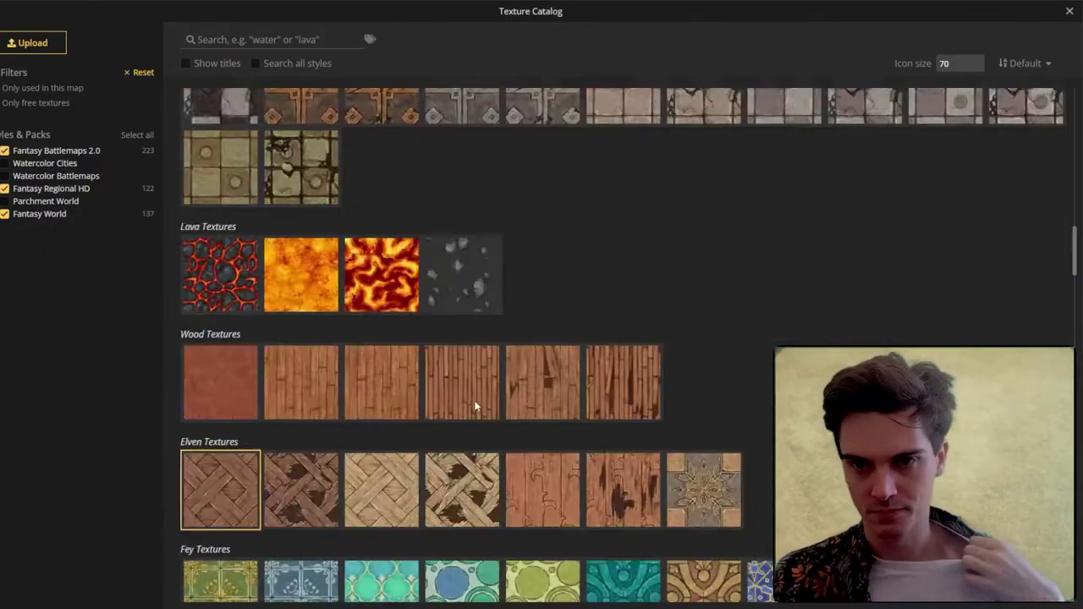
{"action": "scroll", "coordinate": [381, 307], "scroll_direction": "down", "scroll_amount": 20}
{"action": "scroll", "coordinate": [377, 305], "scroll_direction": "up", "scroll_amount": 20}
{"action": "left_click", "coordinate": [311, 206]}
{"action": "left_click_drag", "start_coordinate": [311, 206], "coordinate": [296, 314]}
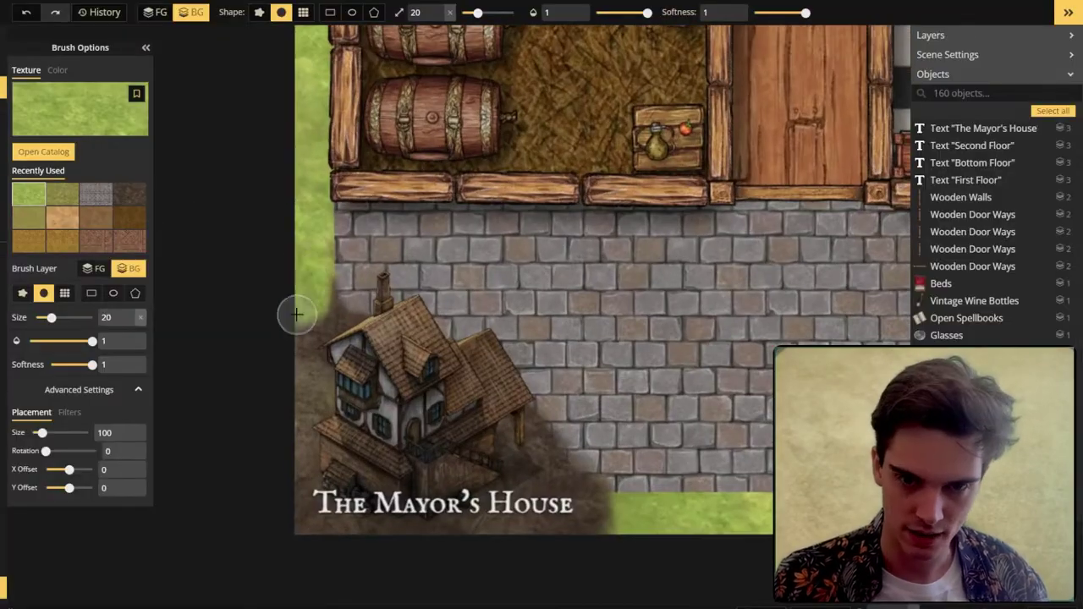
- Clean up the boundary above the house stamp by painting grass with brush size 20 and grey stone with brush size 10
{"action": "left_click", "coordinate": [95, 198]}
{"action": "scroll", "coordinate": [355, 313], "scroll_direction": "up", "scroll_amount": 3}
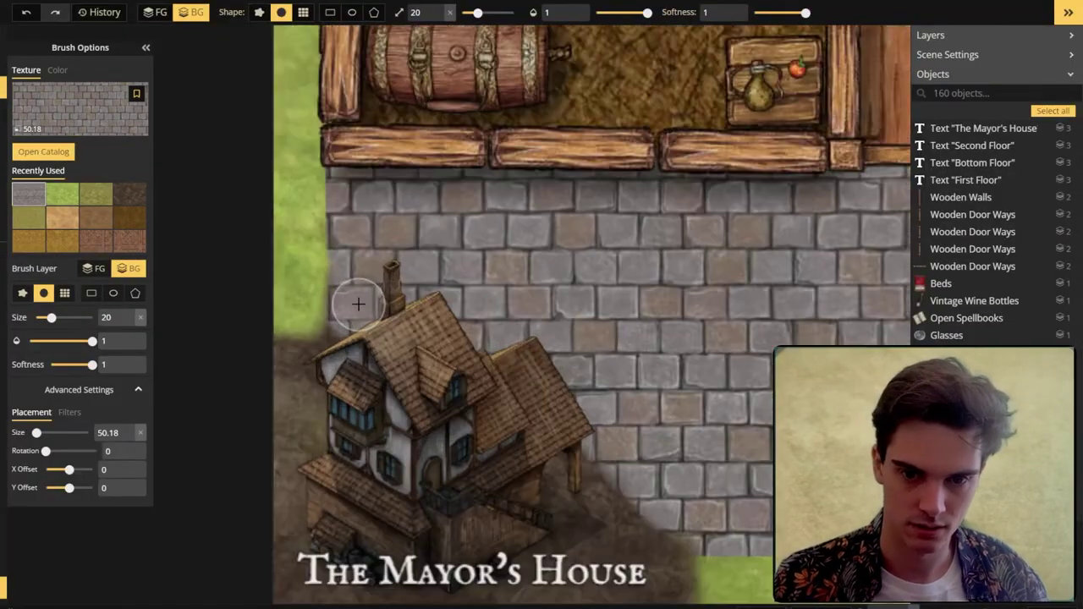
{"action": "left_click", "coordinate": [62, 194]}
{"action": "left_click_drag", "start_coordinate": [289, 305], "coordinate": [307, 333]}
{"action": "scroll", "coordinate": [315, 292], "scroll_direction": "down", "scroll_amount": 2}
{"action": "left_click", "coordinate": [61, 193]}
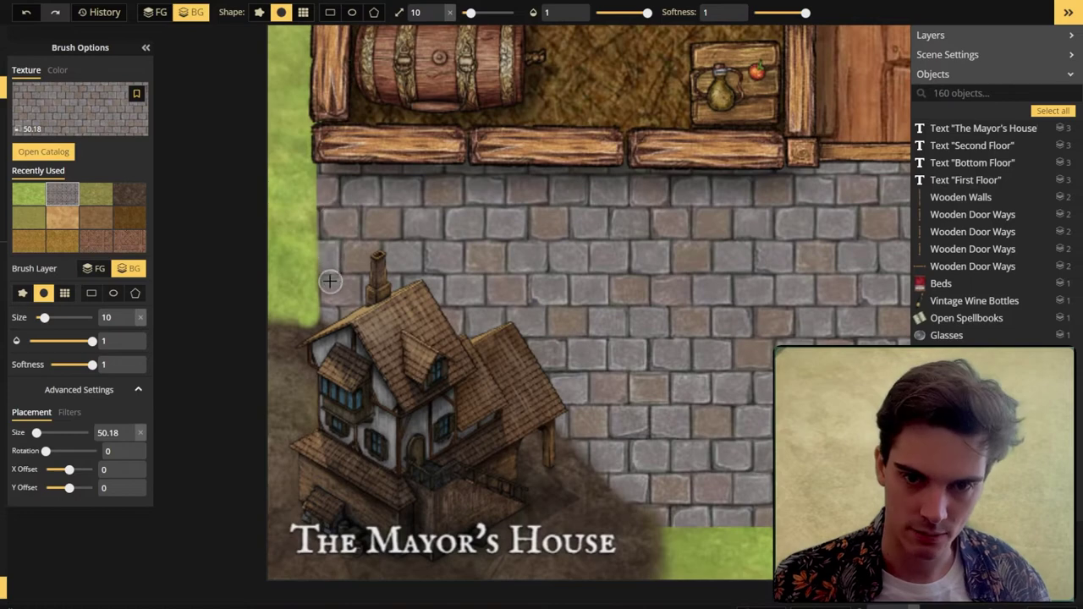
{"action": "left_click", "coordinate": [329, 281]}
{"action": "scroll", "coordinate": [431, 279], "scroll_direction": "down", "scroll_amount": 3}
{"action": "key", "text": "s"}
{"action": "left_click", "coordinate": [471, 433]}
{"action": "left_click", "coordinate": [502, 387]}
- Look over the whole map, including the bottom floor, paved front area, dirt path and upper floors
{"action": "scroll", "coordinate": [502, 387], "scroll_direction": "down", "scroll_amount": 3}
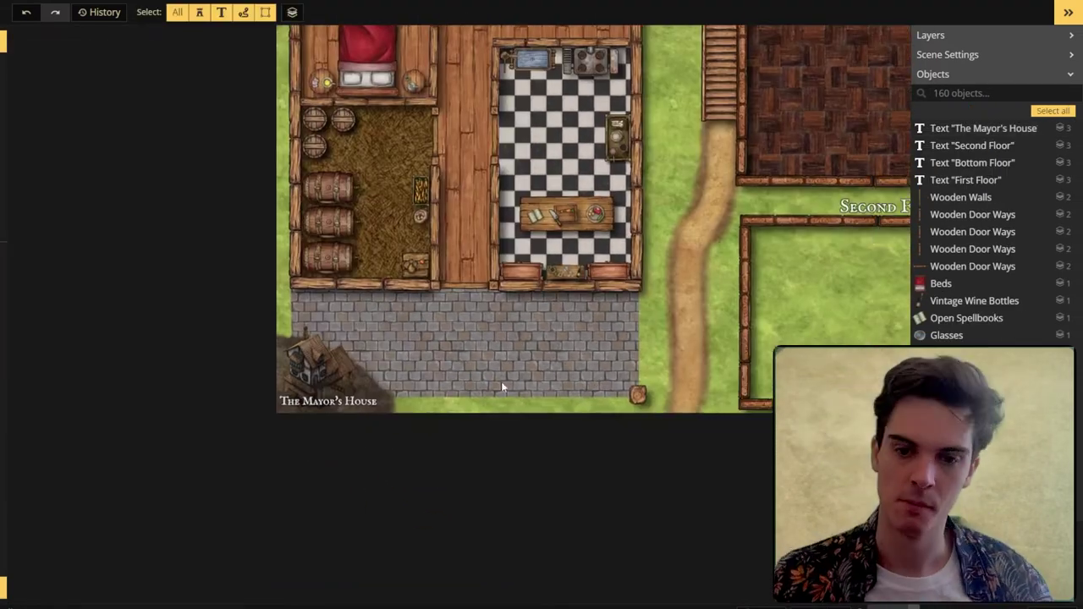
{"action": "scroll", "coordinate": [430, 417], "scroll_direction": "down", "scroll_amount": 2}
{"action": "left_click_drag", "start_coordinate": [431, 412], "coordinate": [425, 443]}
{"action": "scroll", "coordinate": [330, 409], "scroll_direction": "up", "scroll_amount": 2}
{"action": "scroll", "coordinate": [330, 409], "scroll_direction": "up", "scroll_amount": 1}
{"action": "scroll", "coordinate": [425, 444], "scroll_direction": "up", "scroll_amount": 2}
{"action": "key", "text": "b"}
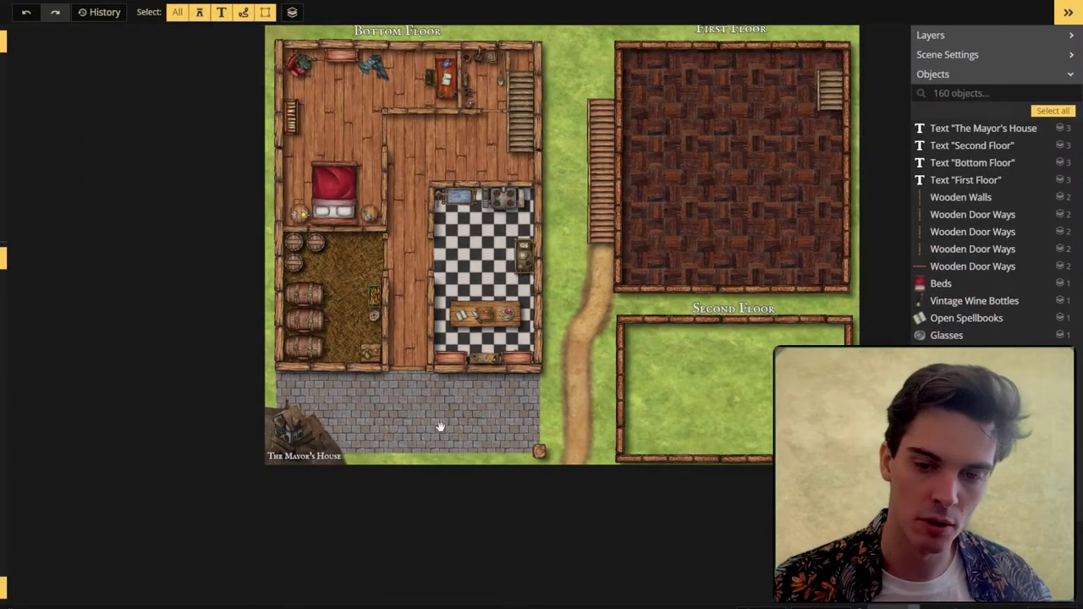
{"action": "left_click_drag", "start_coordinate": [439, 425], "coordinate": [387, 481]}
{"action": "scroll", "coordinate": [294, 510], "scroll_direction": "up", "scroll_amount": 1}
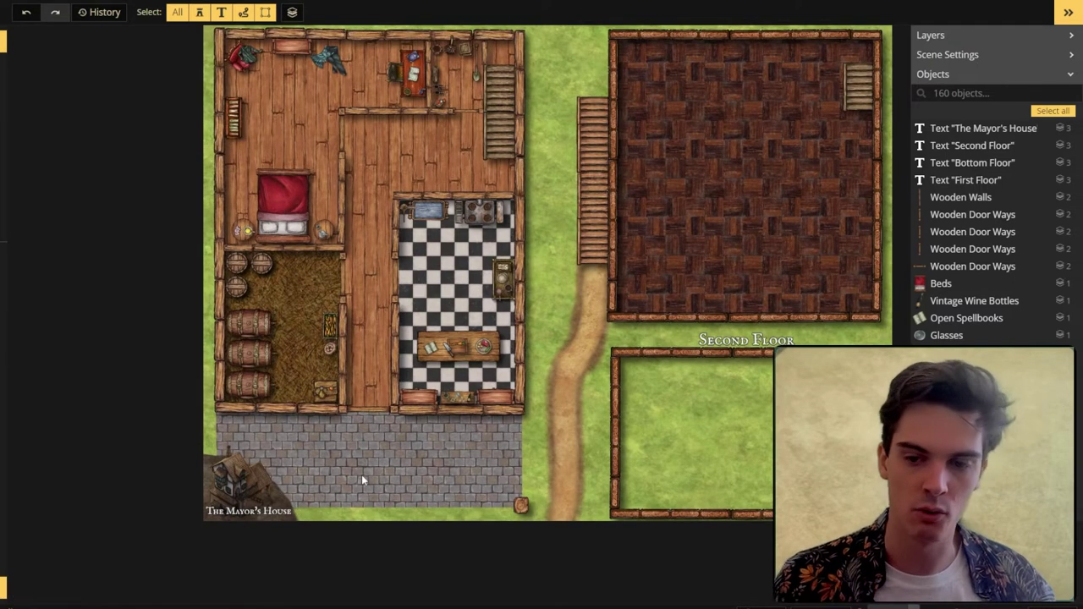
{"action": "scroll", "coordinate": [397, 491], "scroll_direction": "down", "scroll_amount": 1}
{"action": "left_click_drag", "start_coordinate": [396, 462], "coordinate": [372, 508]}
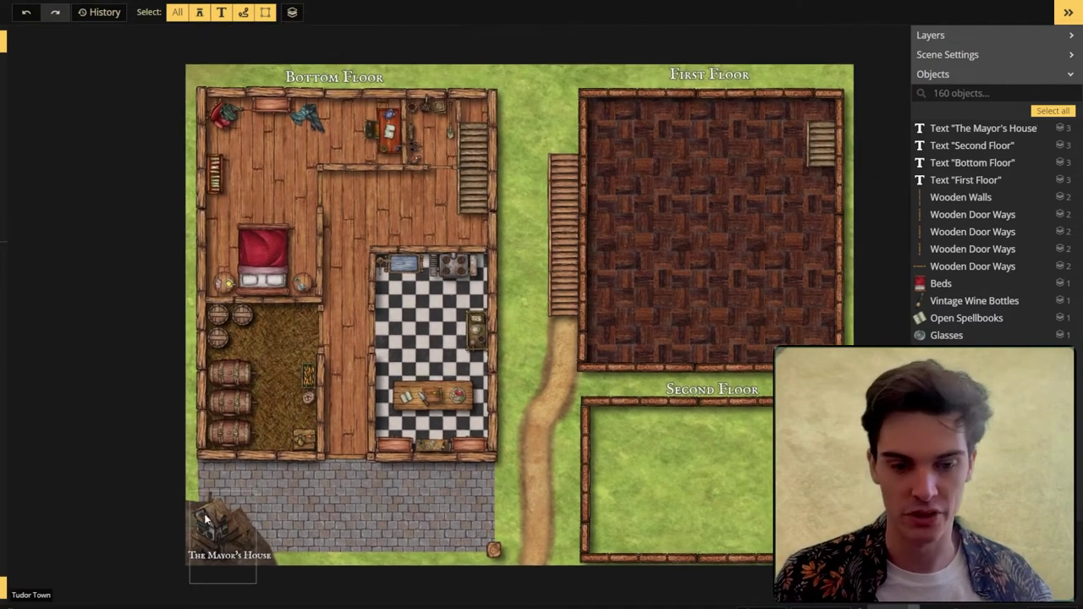